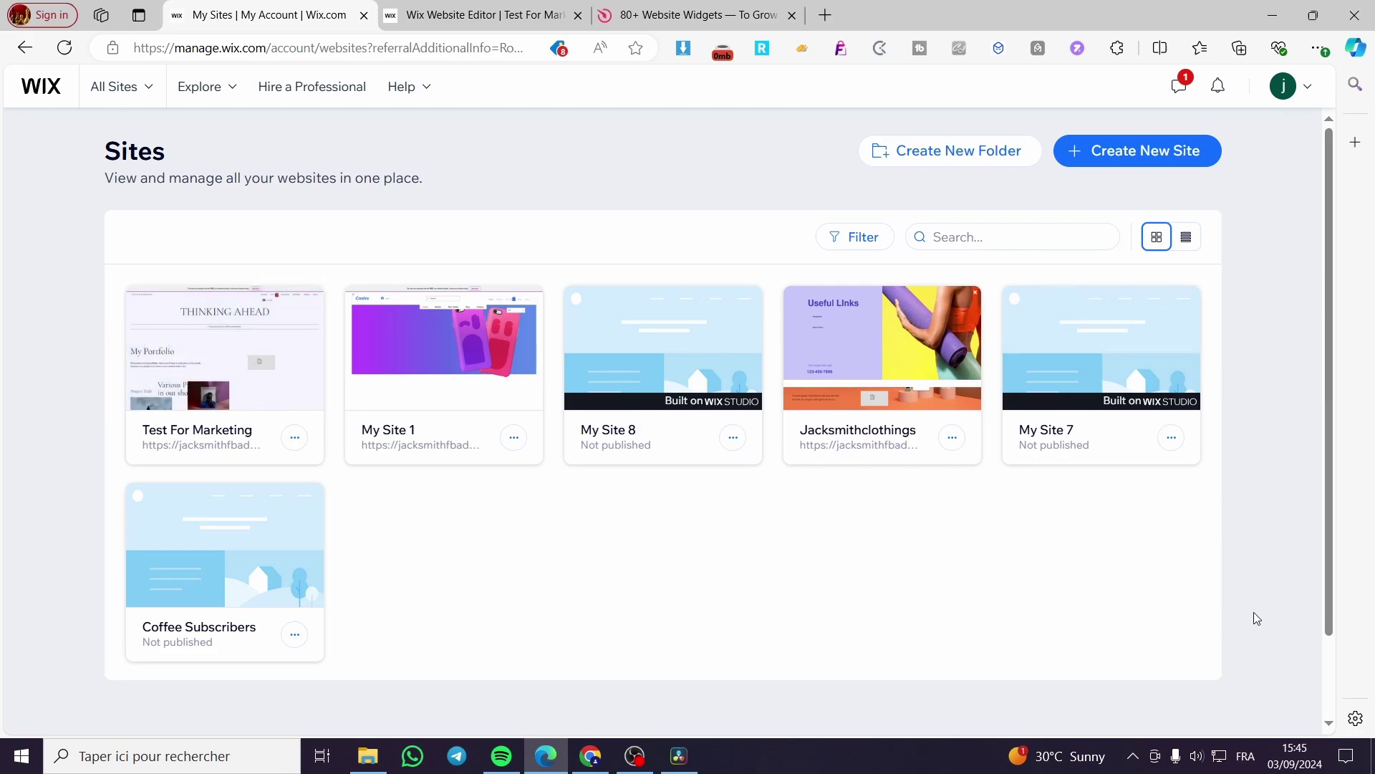
Start a new site from the Sites dashboard so Wix Site Creation opens in a new tab.
mouse_move(886, 392)
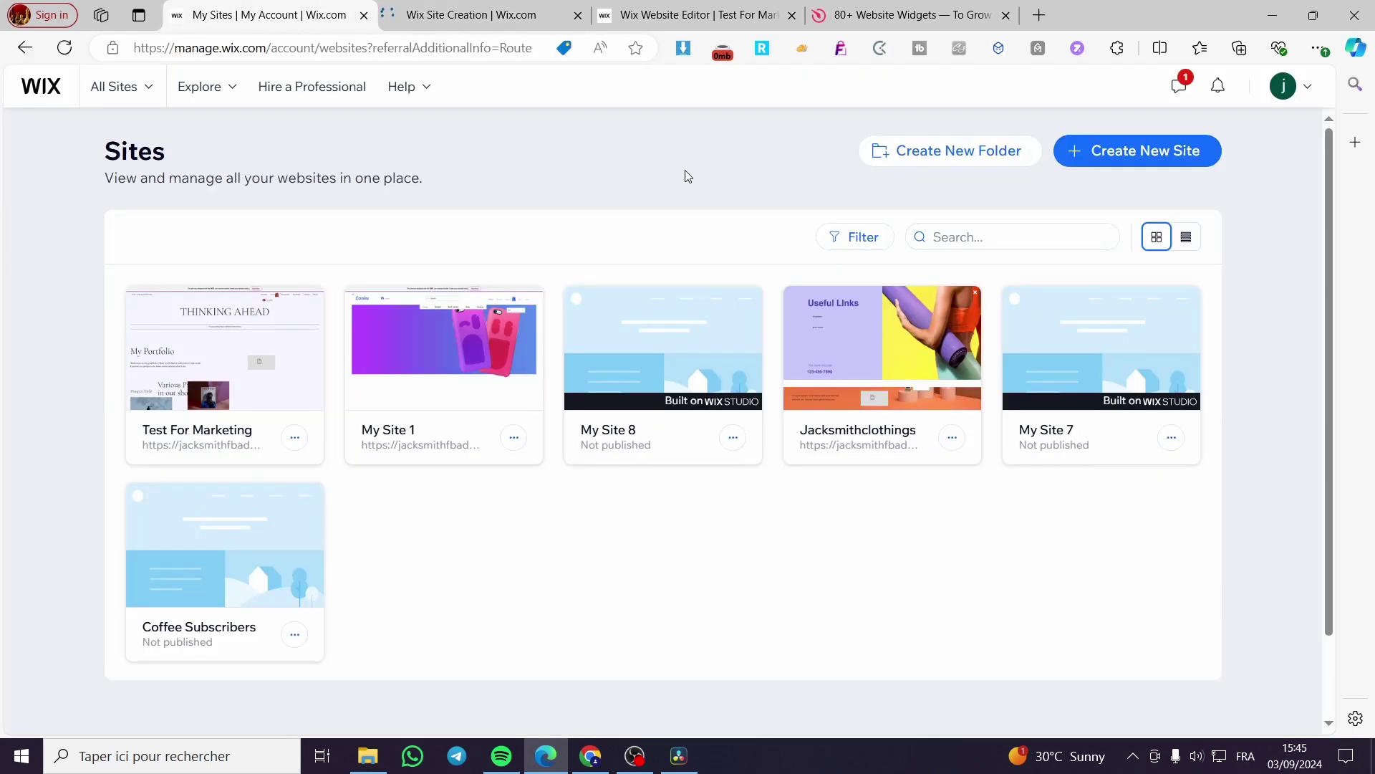
View the Wix Studio intro on the site-creation tab, briefly selecting its headline.
left_click(455, 7)
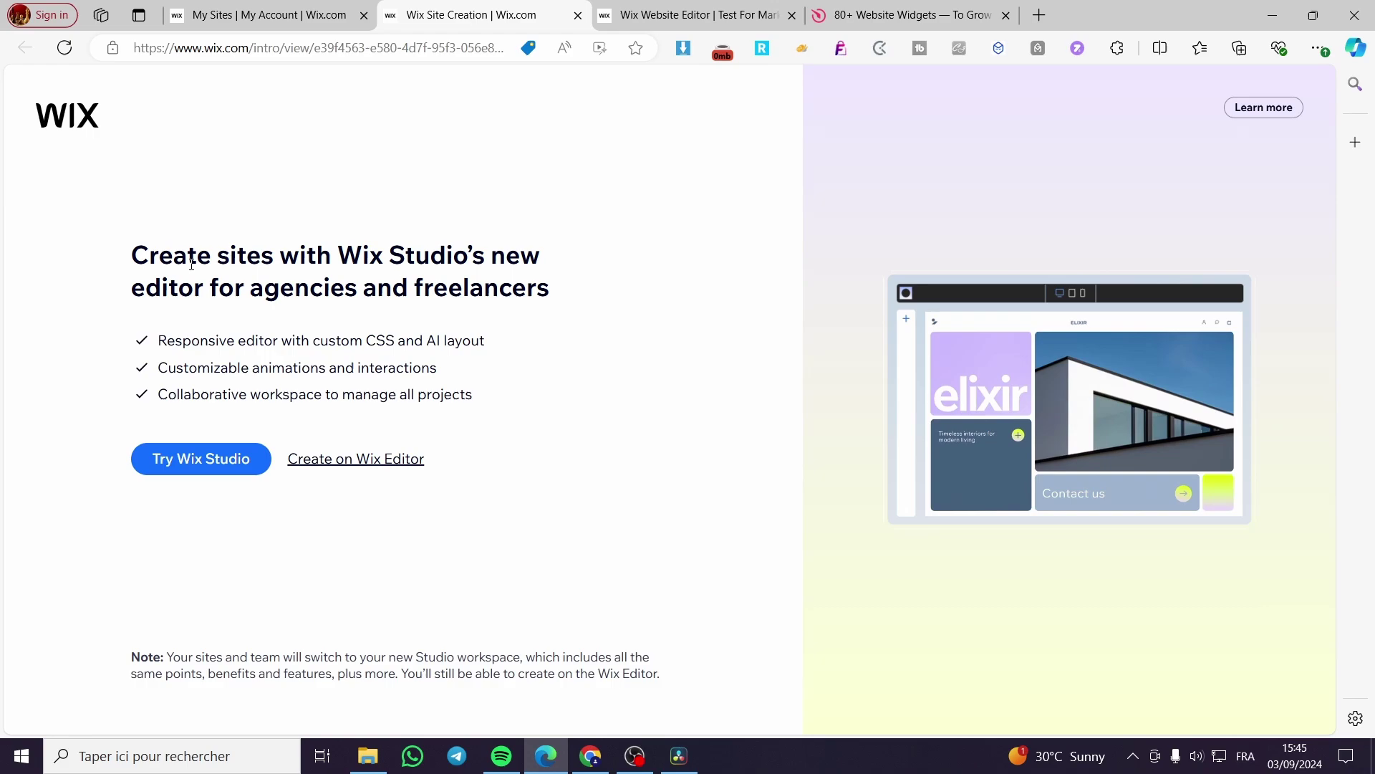
left_click_drag(192, 265, 556, 292)
left_click(571, 361)
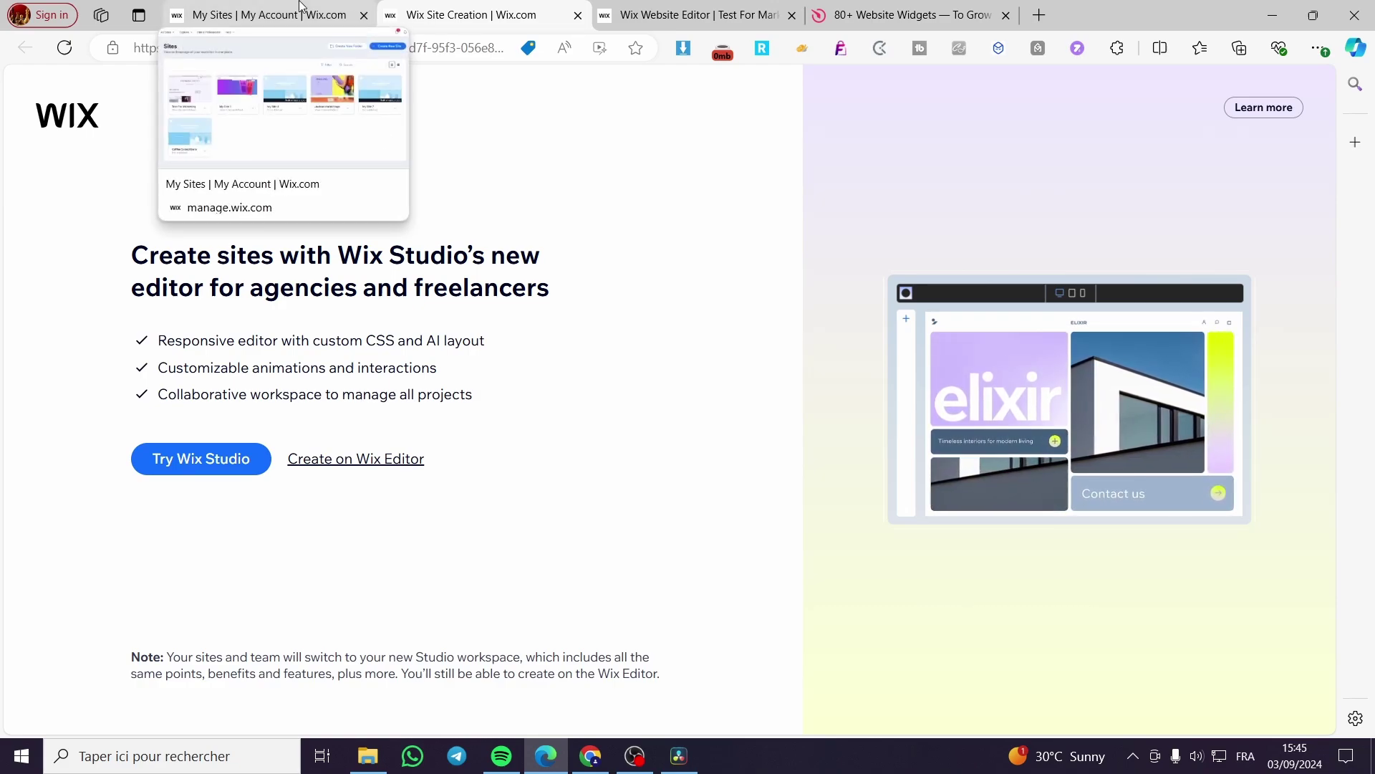
Close the site-creation tab and open My Site 1 for editing from the Sites dashboard.
left_click(577, 15)
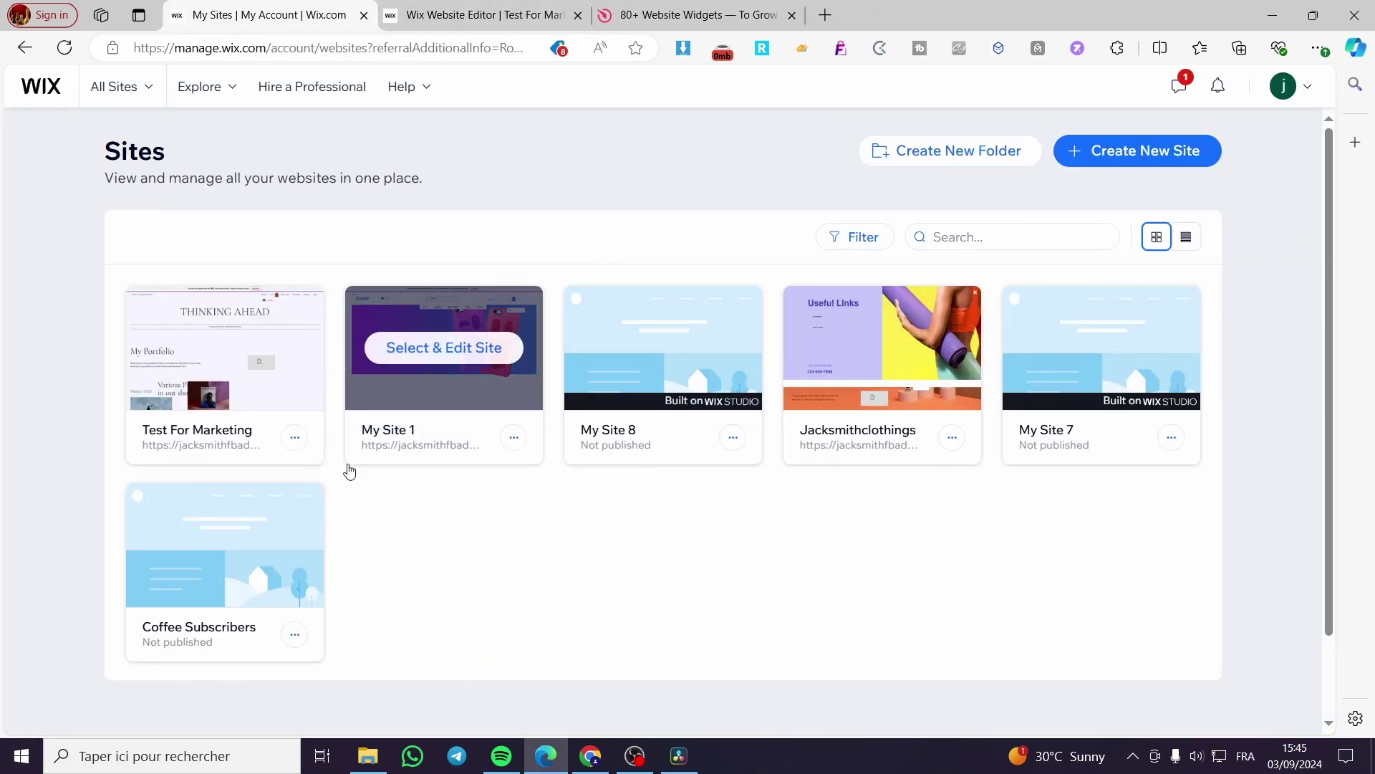
left_click(434, 358)
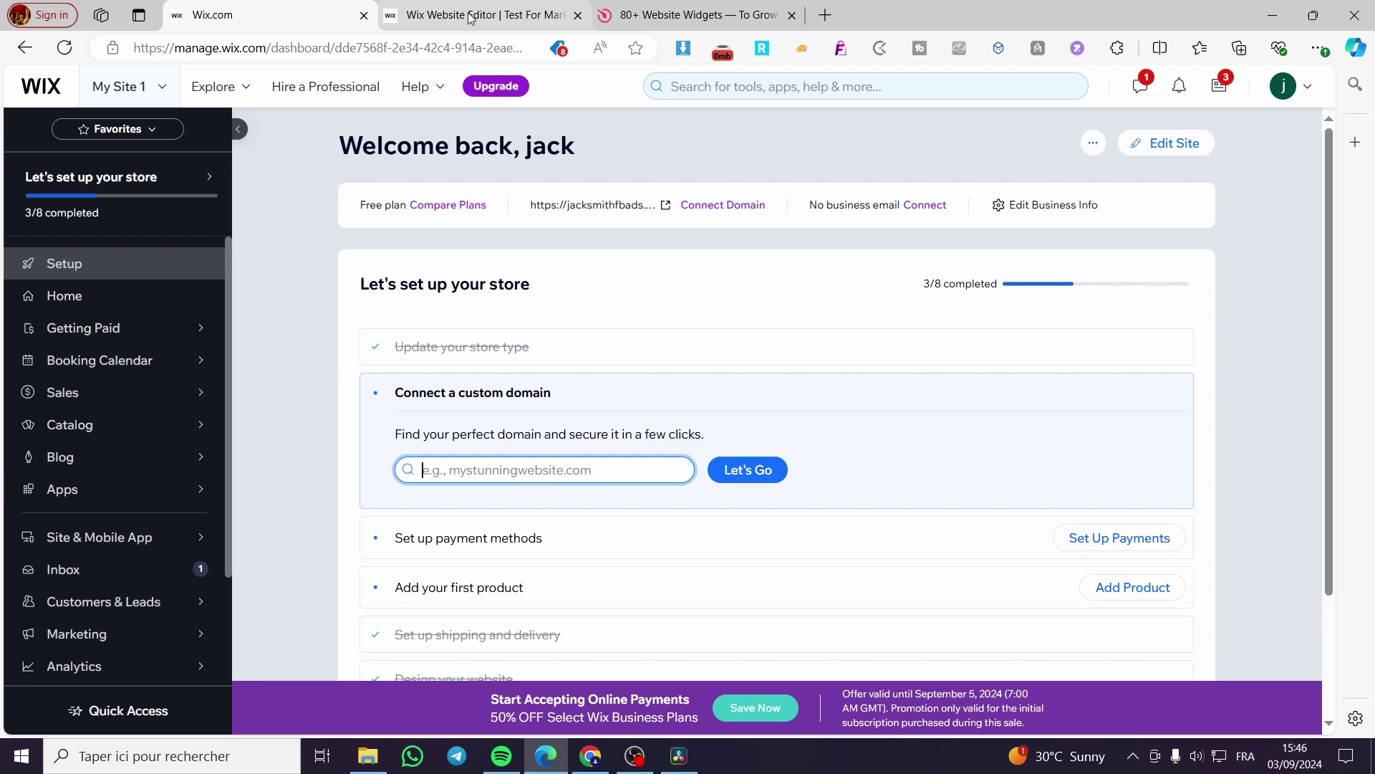
mouse_move(470, 17)
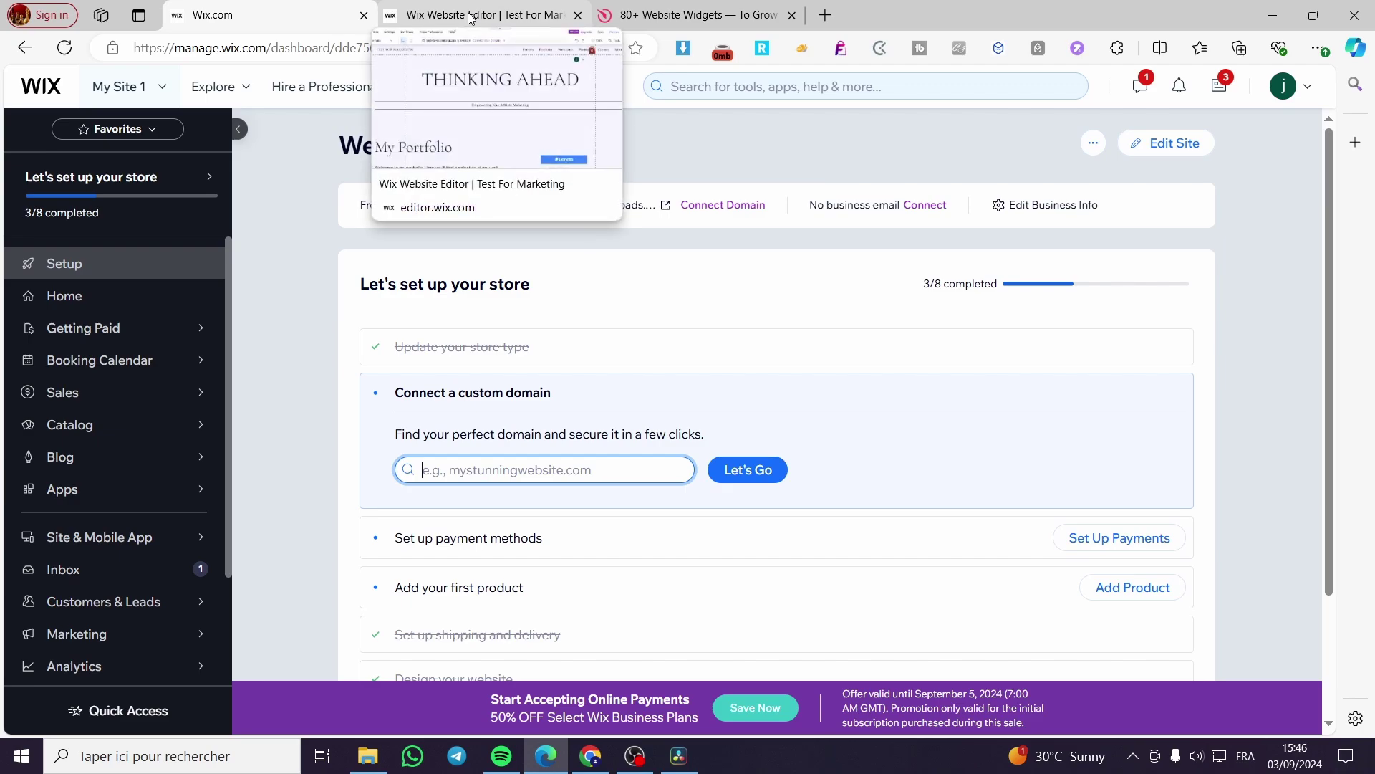
Switch to the Wix Website Editor and scroll through the Portfolio page's sections.
left_click(469, 17)
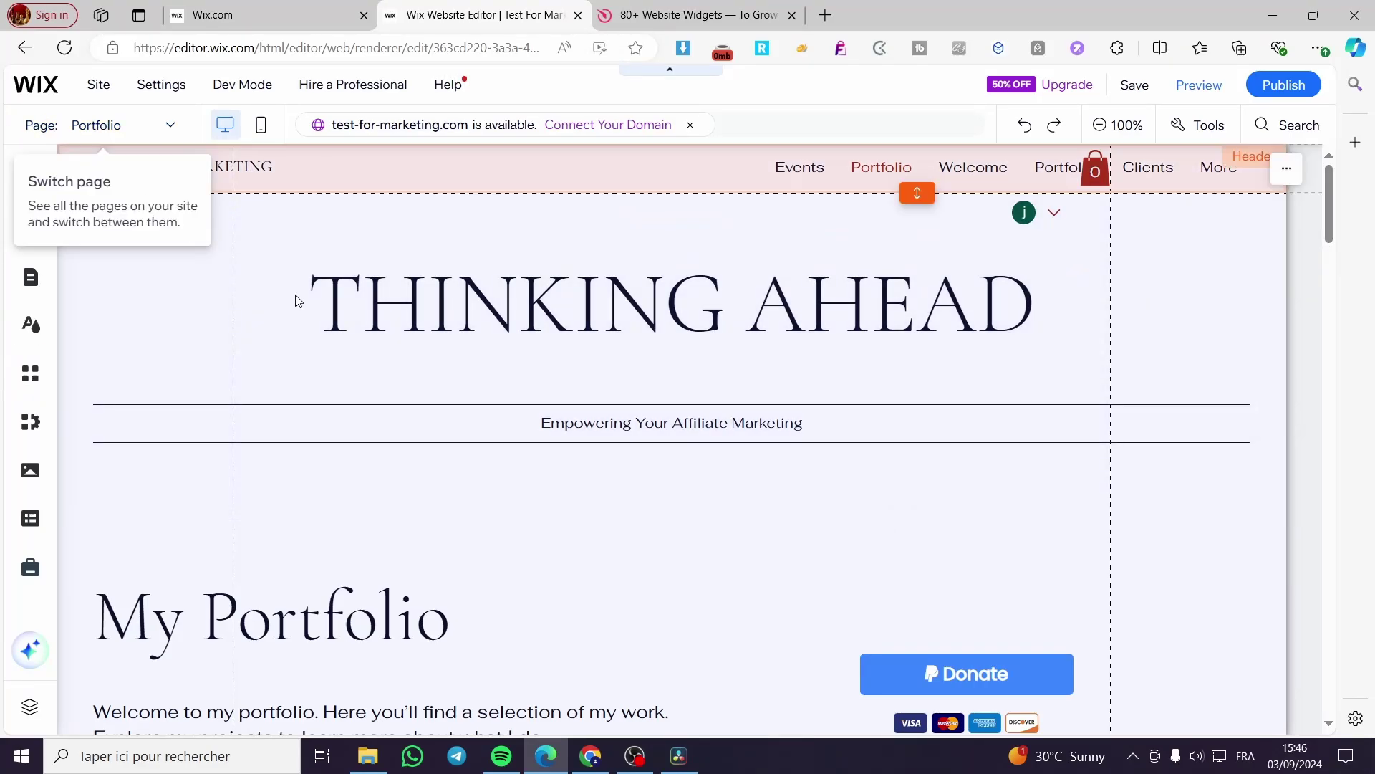
scroll(798, 462, "down", 8)
scroll(797, 454, "down", 15)
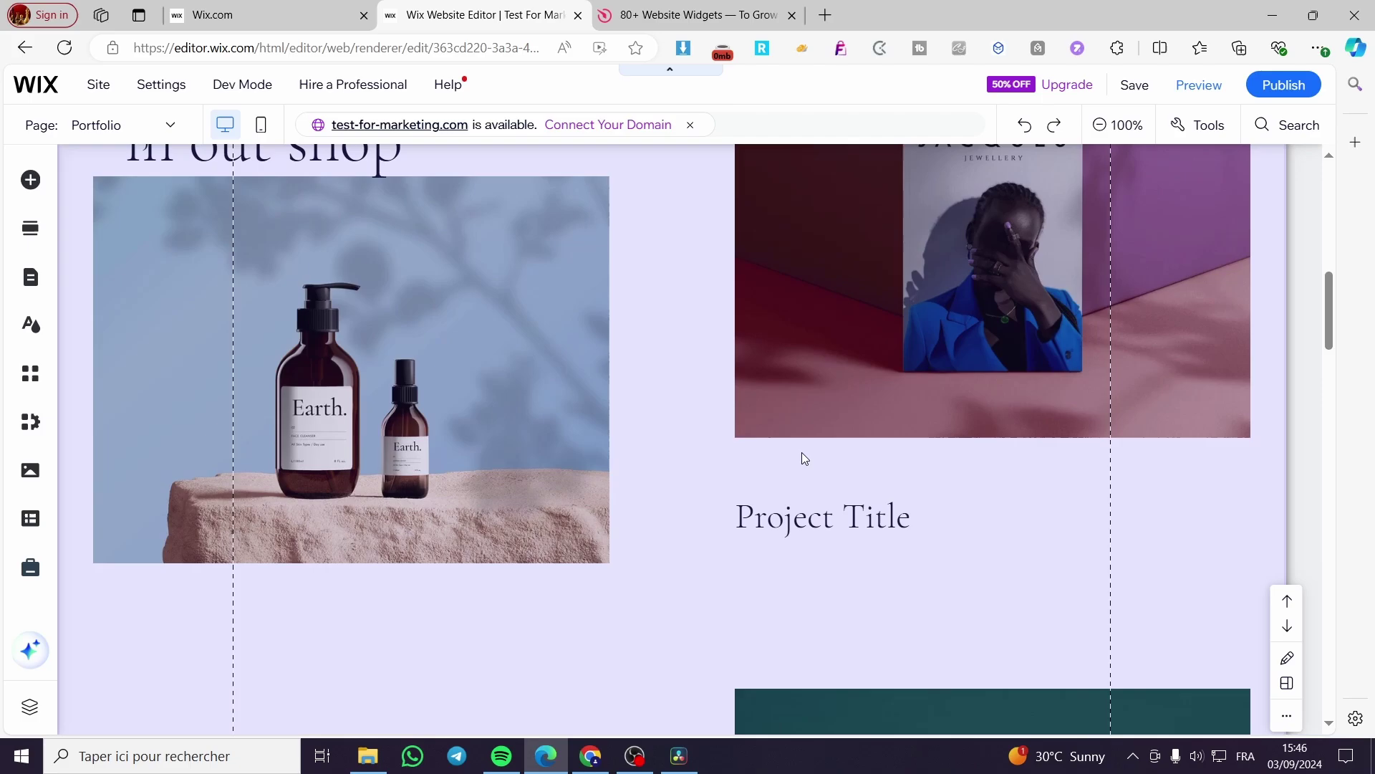
scroll(504, 430, "down", 2)
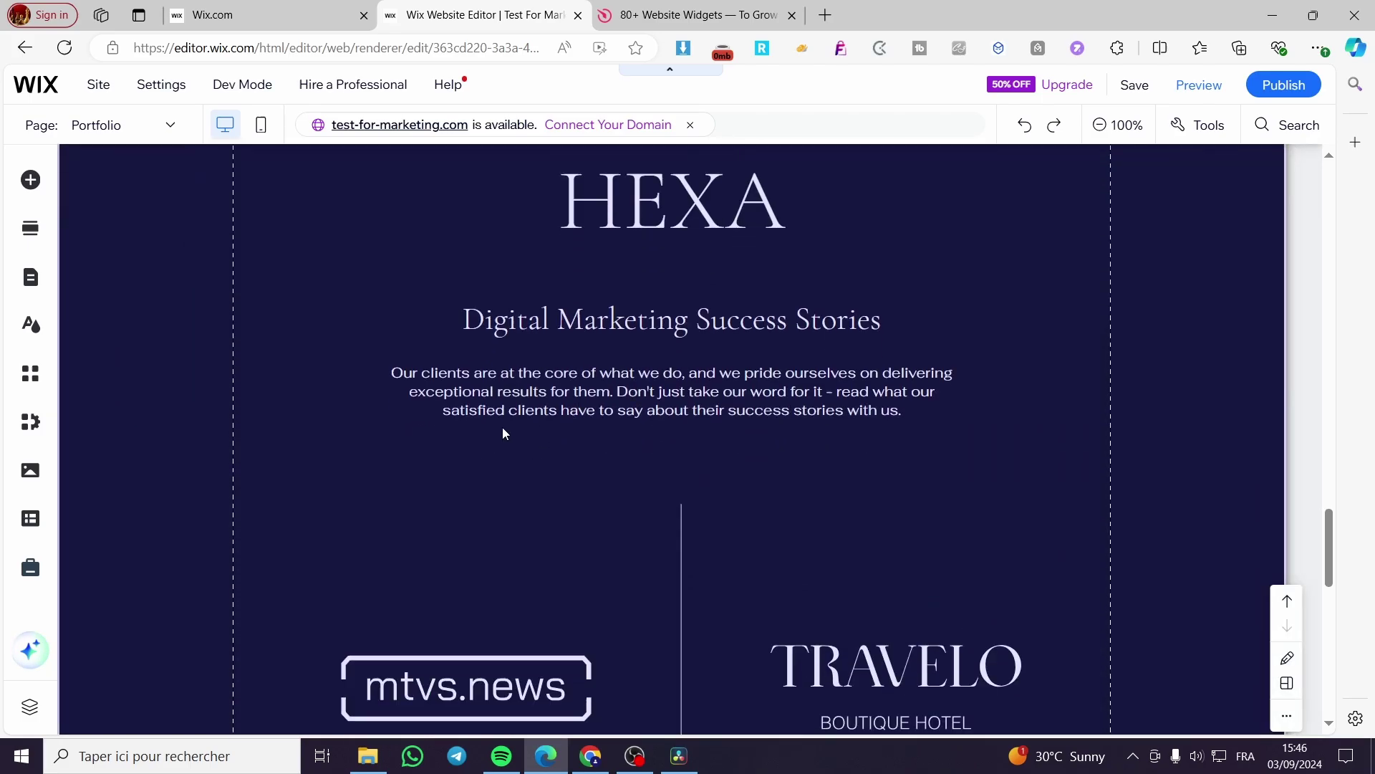
scroll(565, 472, "up", 15)
scroll(568, 474, "up", 8)
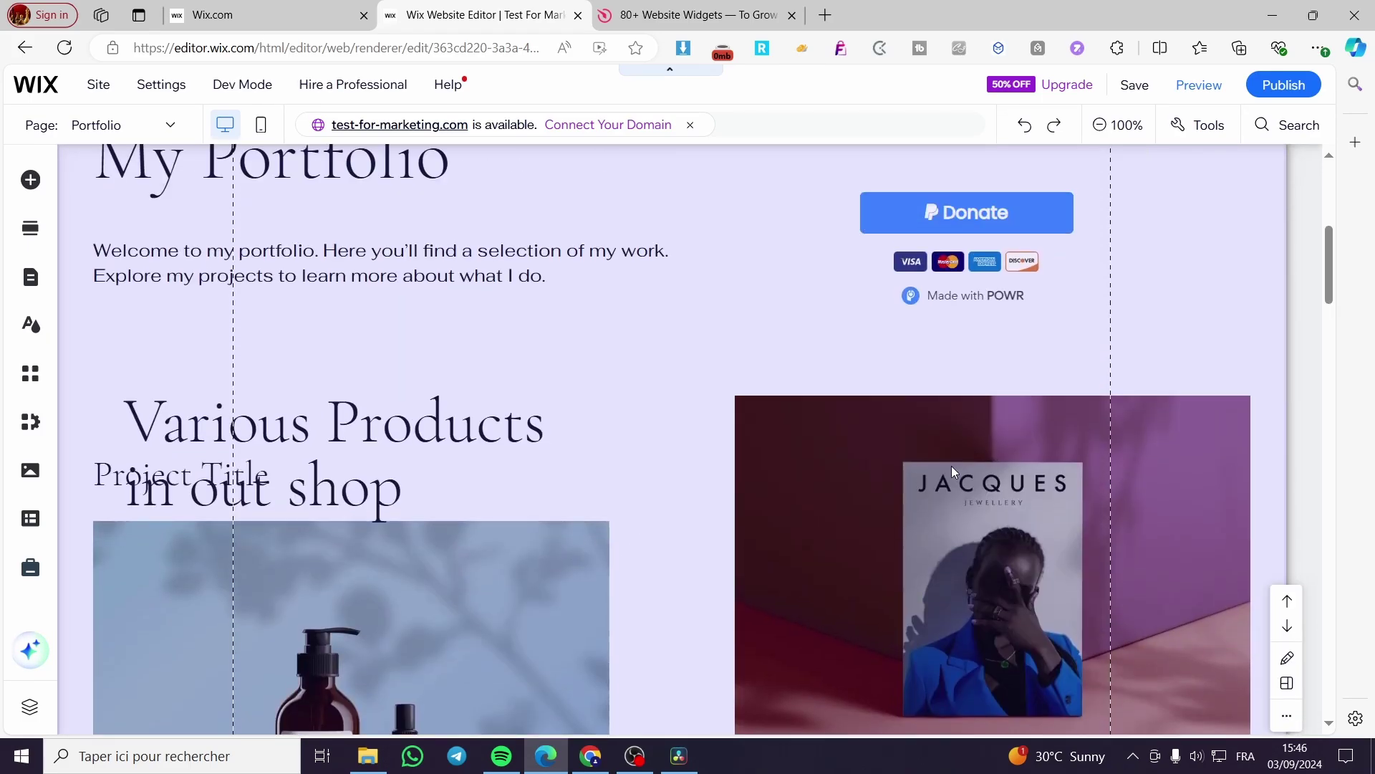
scroll(634, 402, "down", 10)
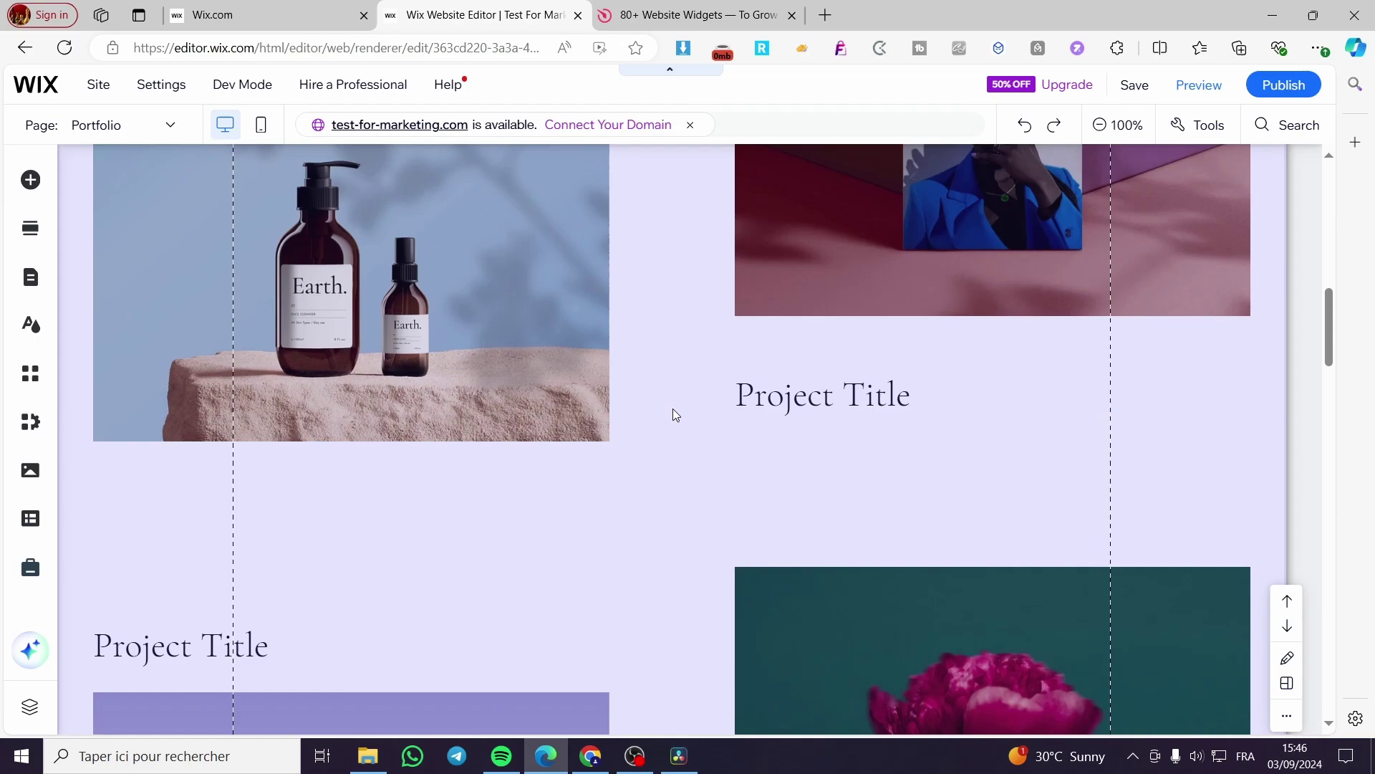
scroll(648, 347, "up", 10)
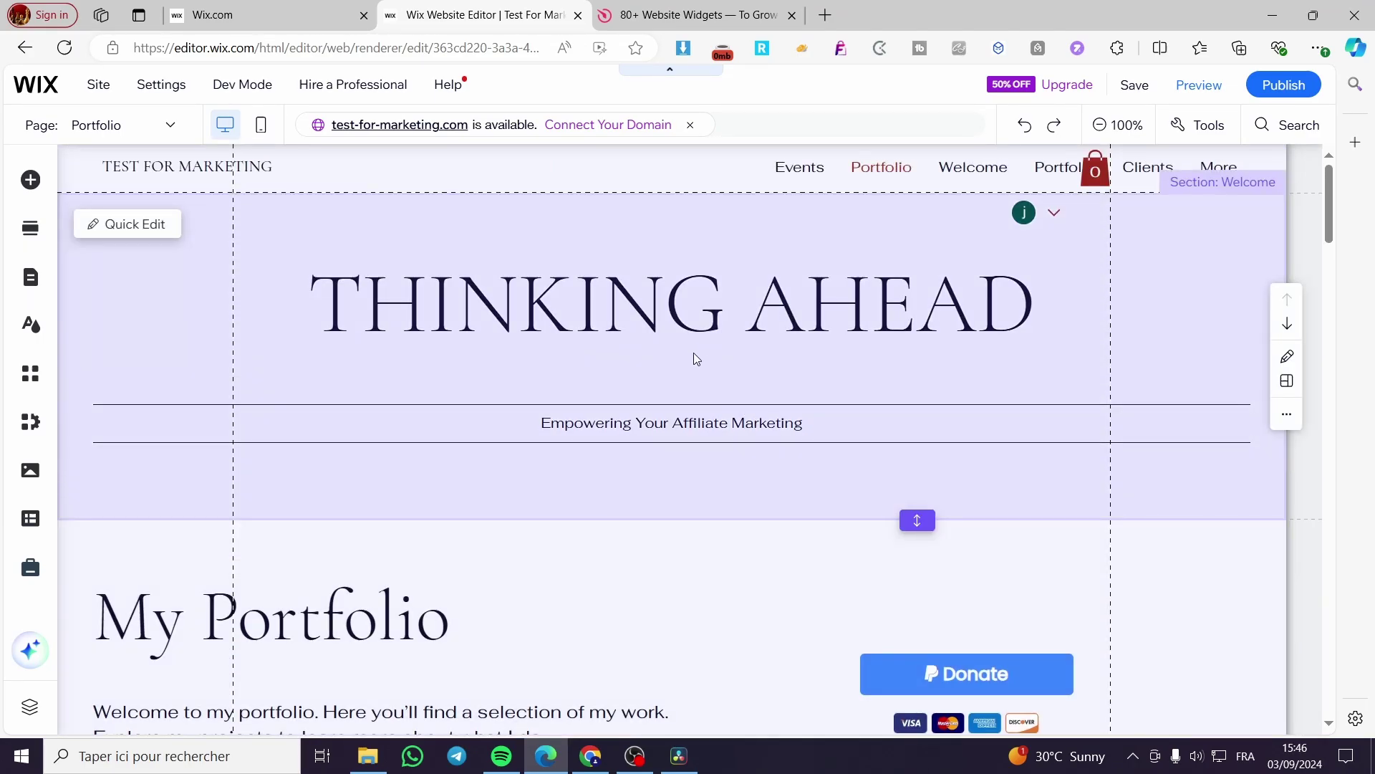
scroll(665, 351, "down", 10)
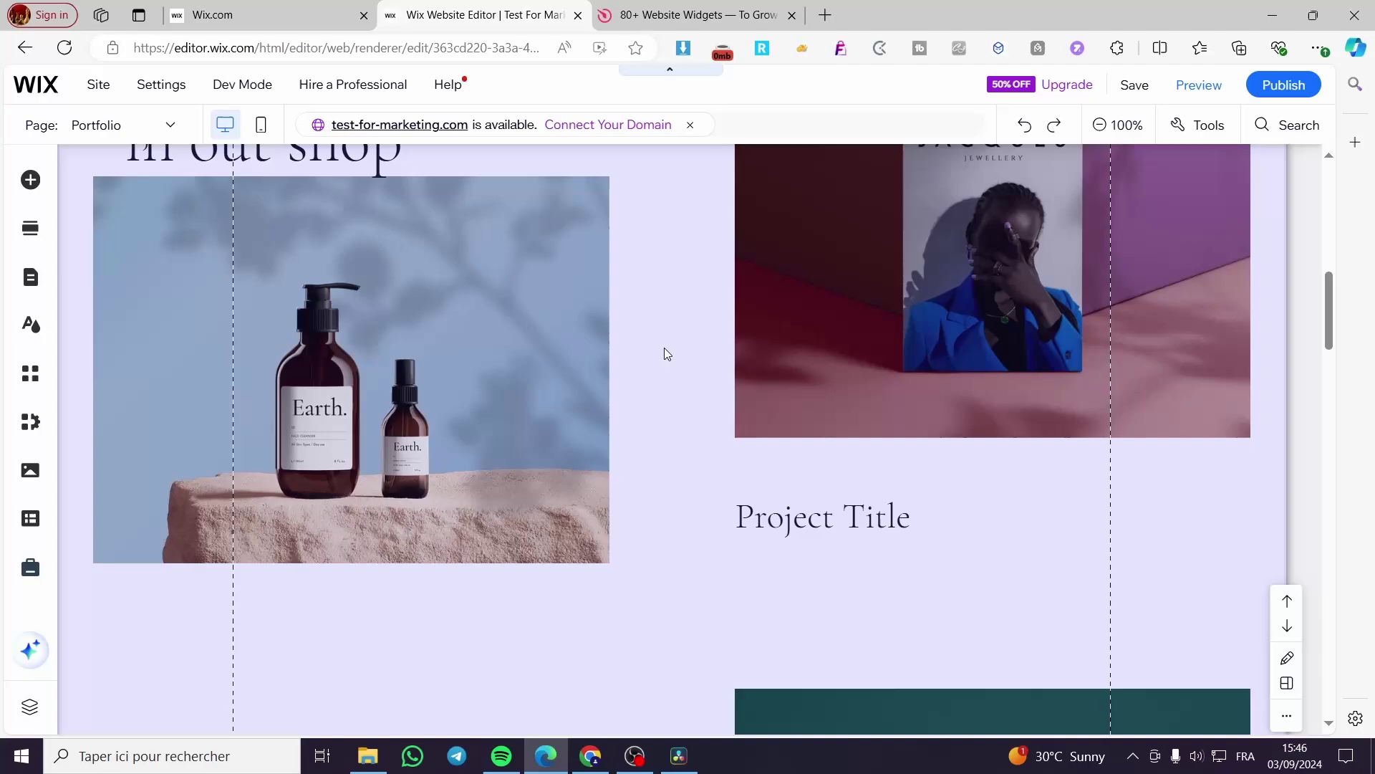
scroll(664, 348, "down", 10)
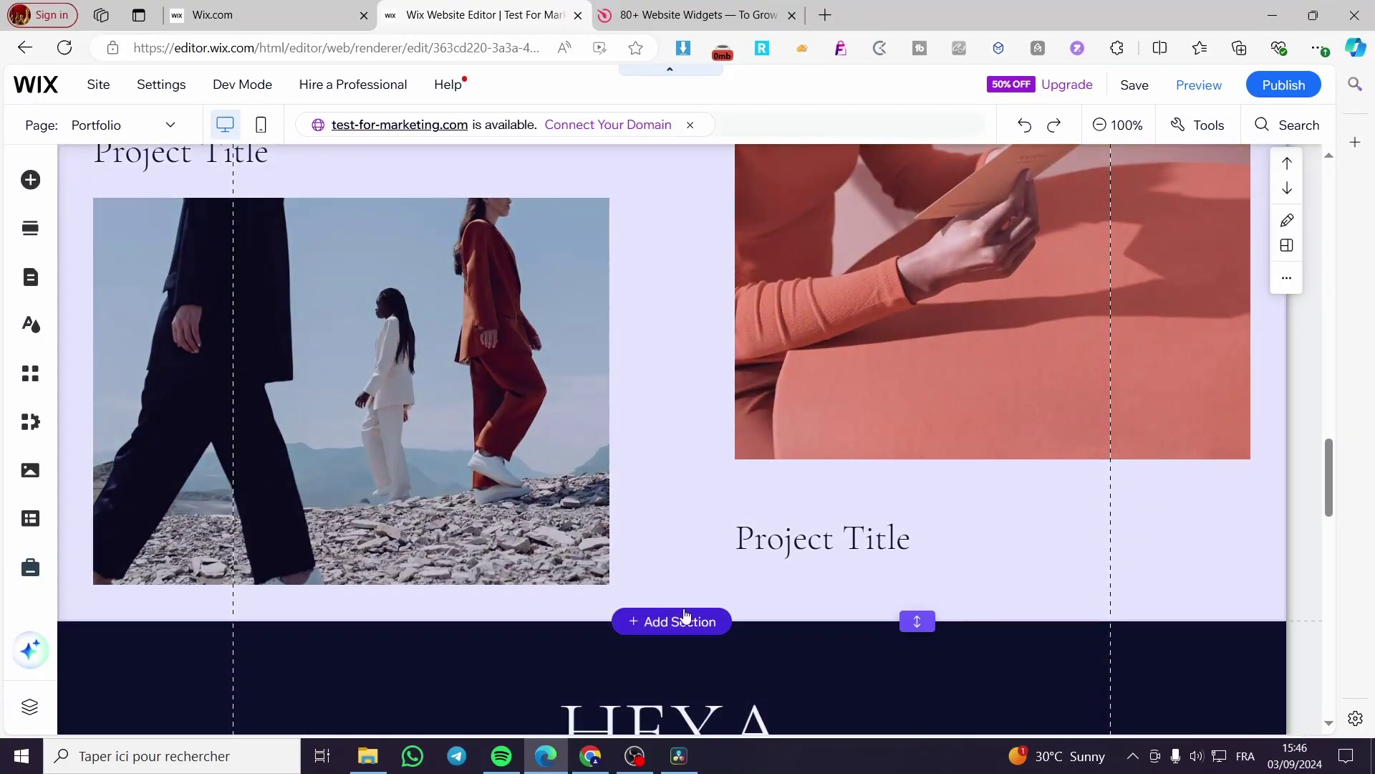
scroll(674, 623, "down", 5)
scroll(676, 595, "up", 5)
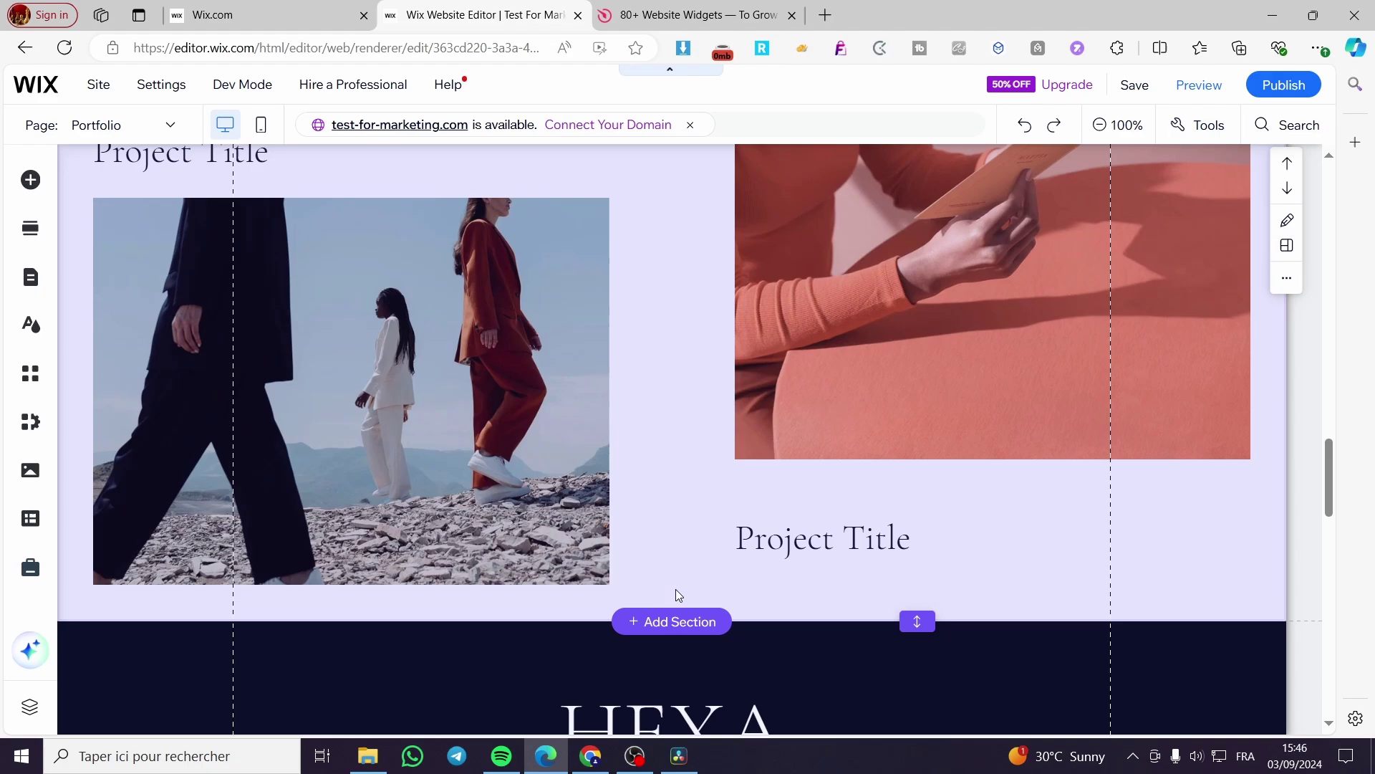
Add an empty section below the portfolio projects and open the Add Elements panel.
left_click(684, 620)
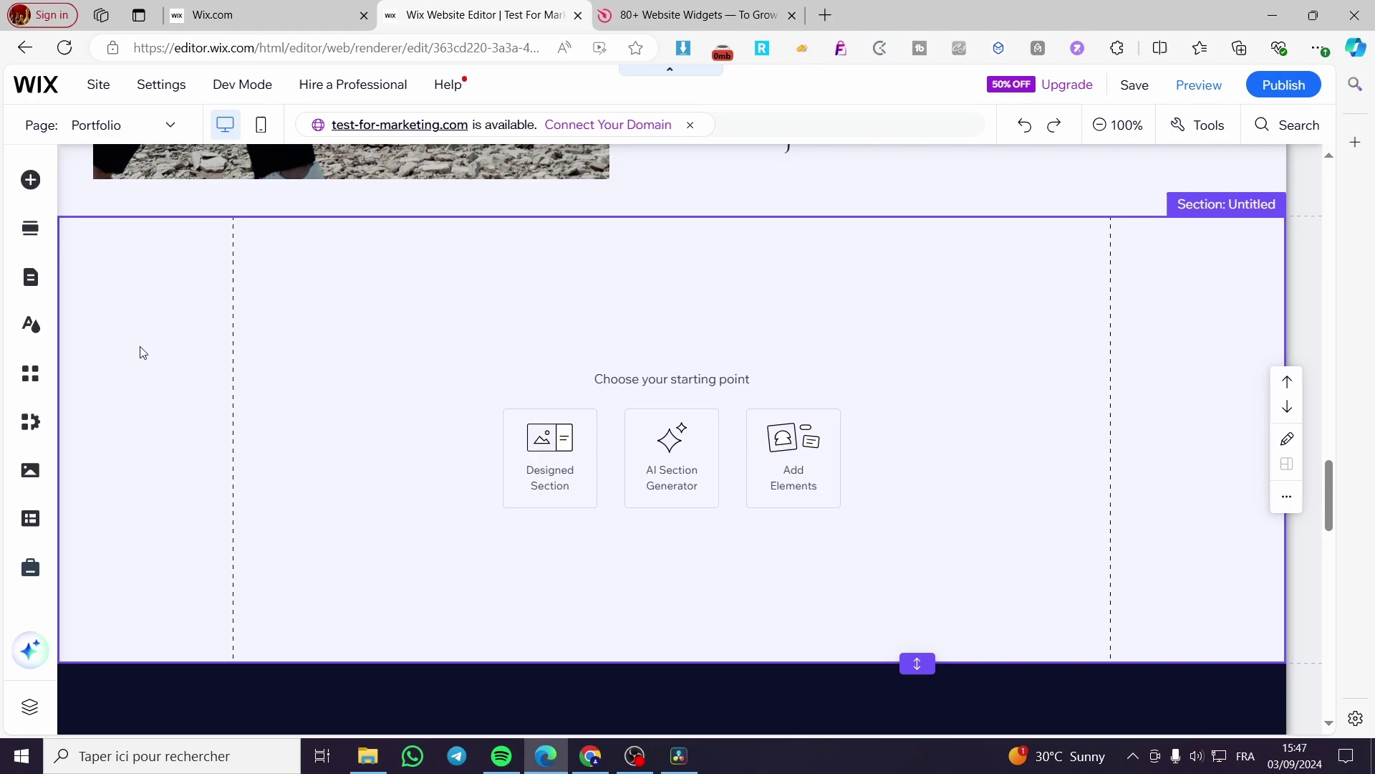
left_click(30, 181)
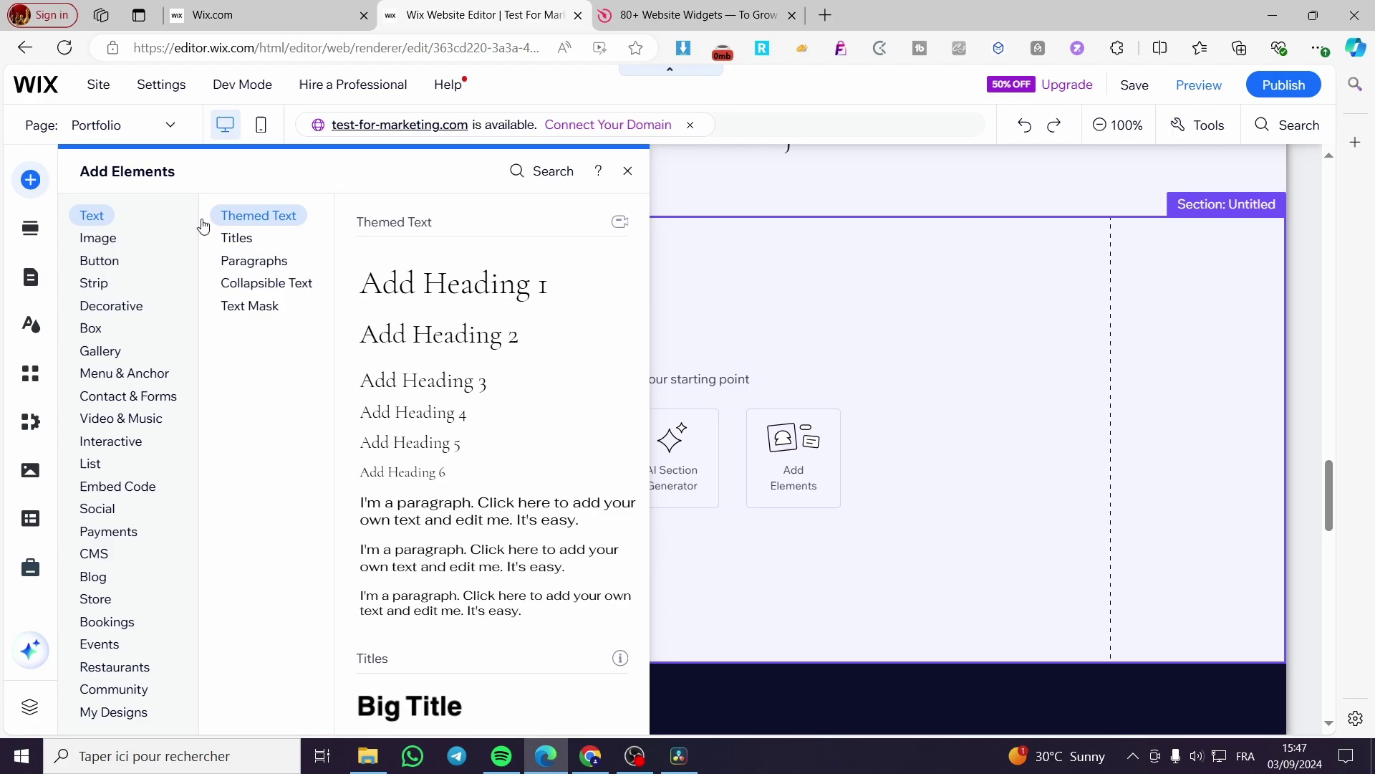
left_click(117, 486)
Browse the Interactive slideshow and contact lightbox designs, then the Payments category.
left_click(126, 445)
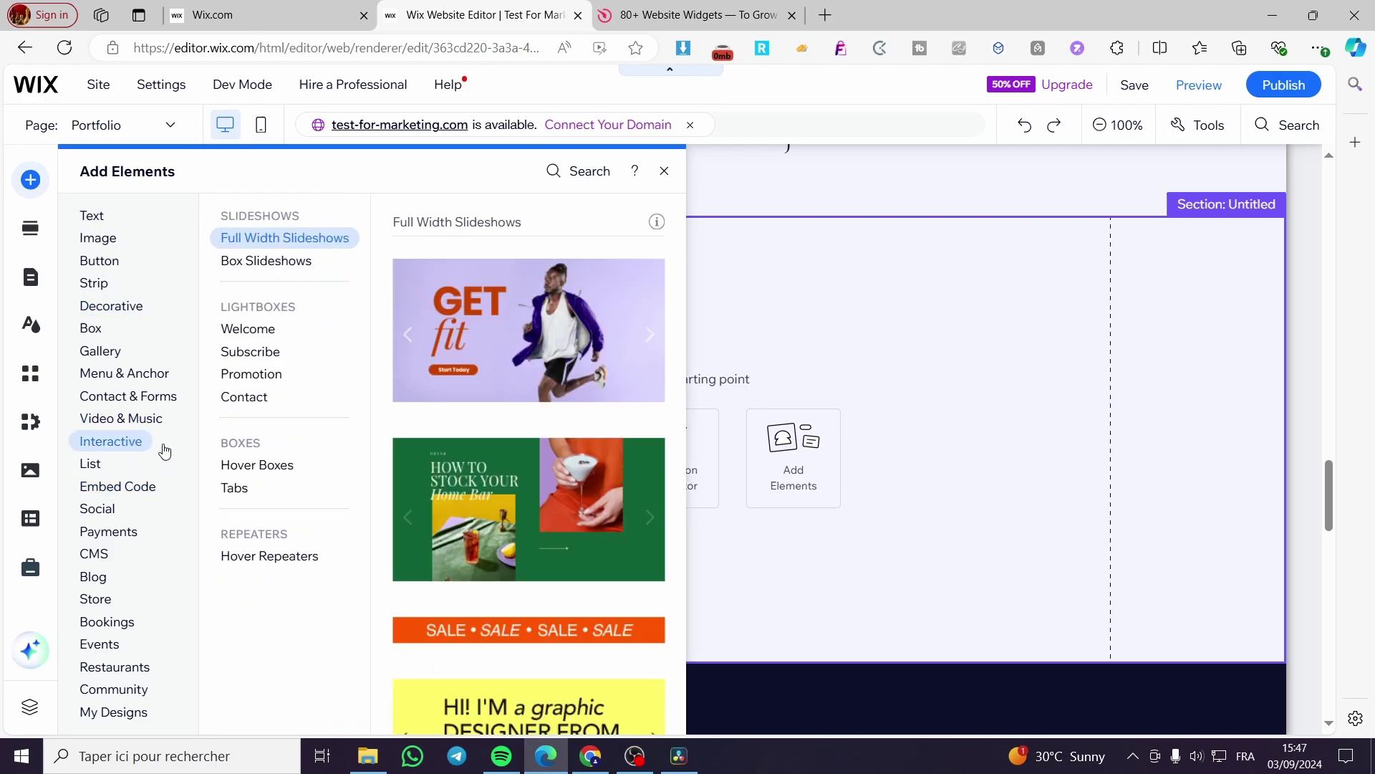
left_click(288, 266)
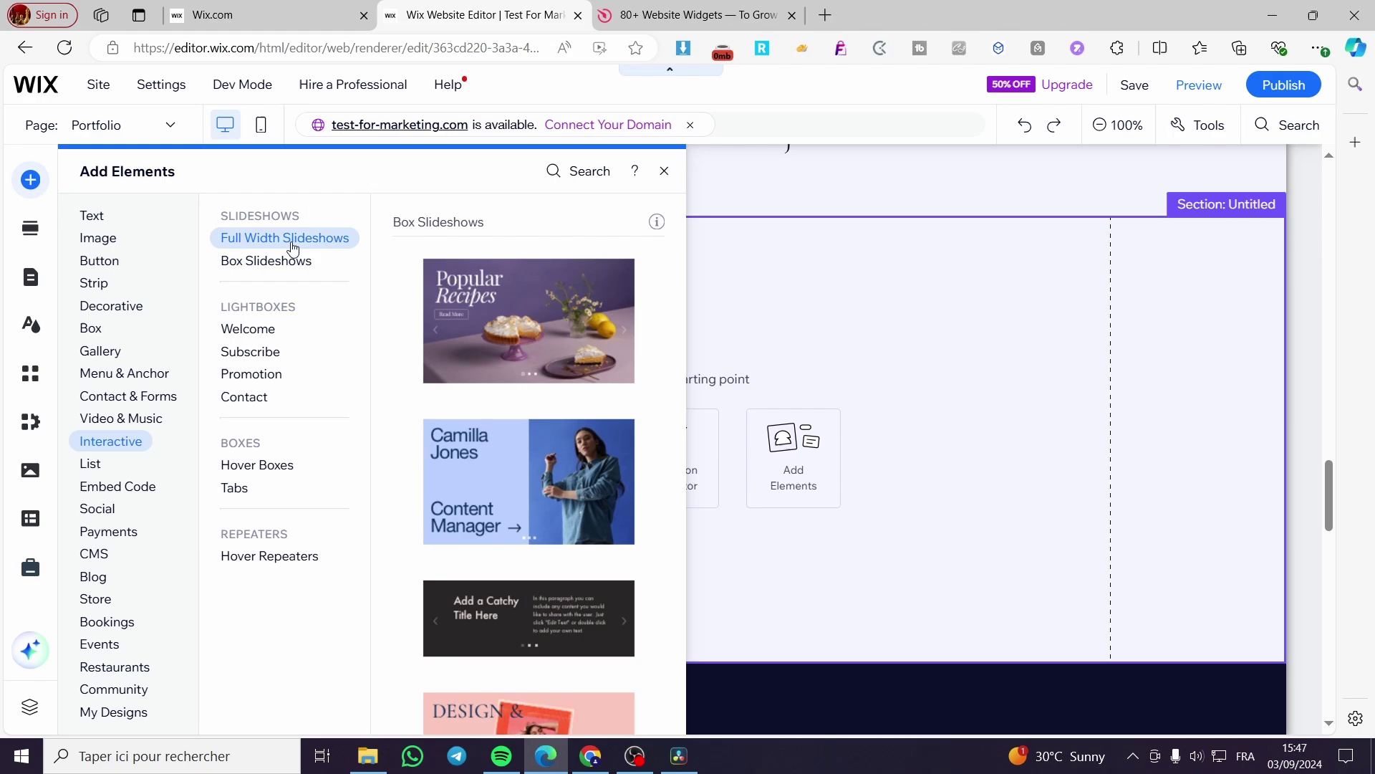
left_click(289, 240)
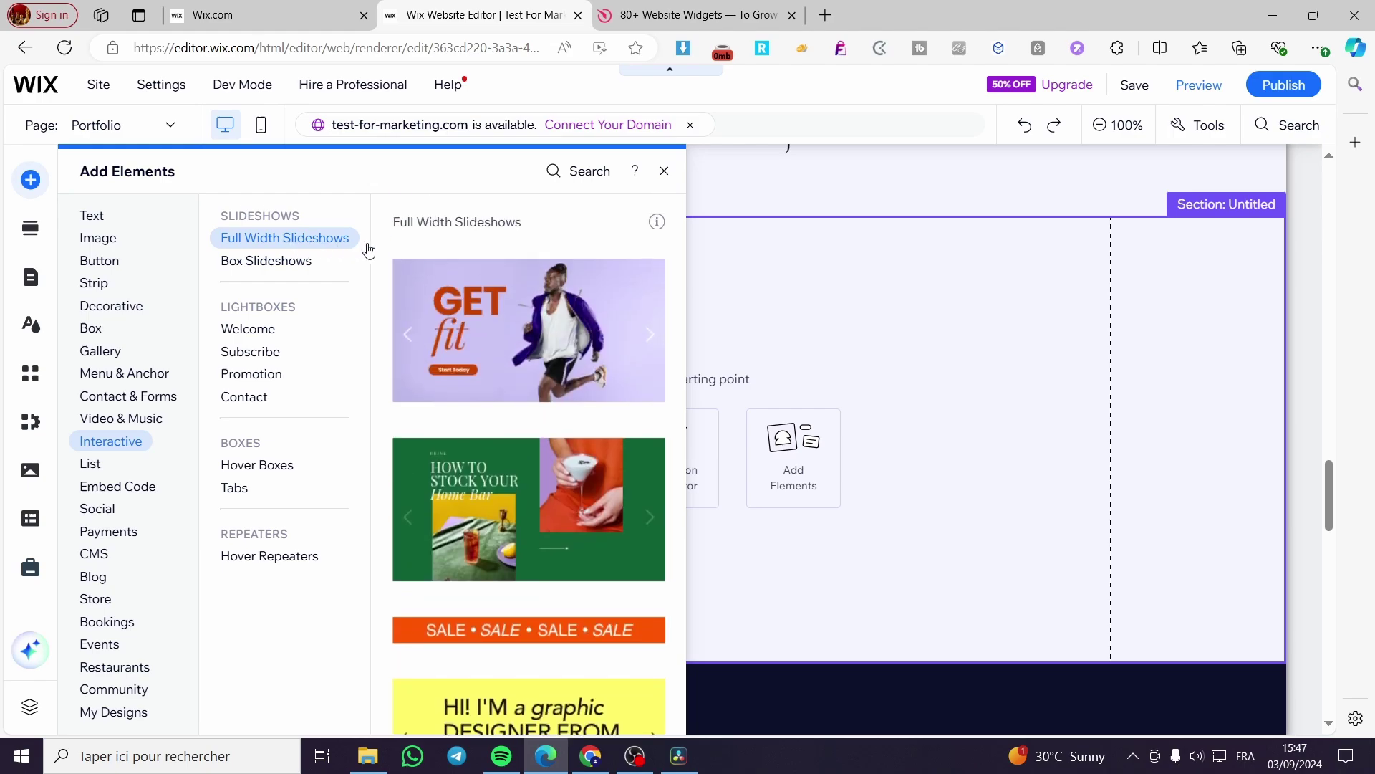
scroll(551, 474, "down", 8)
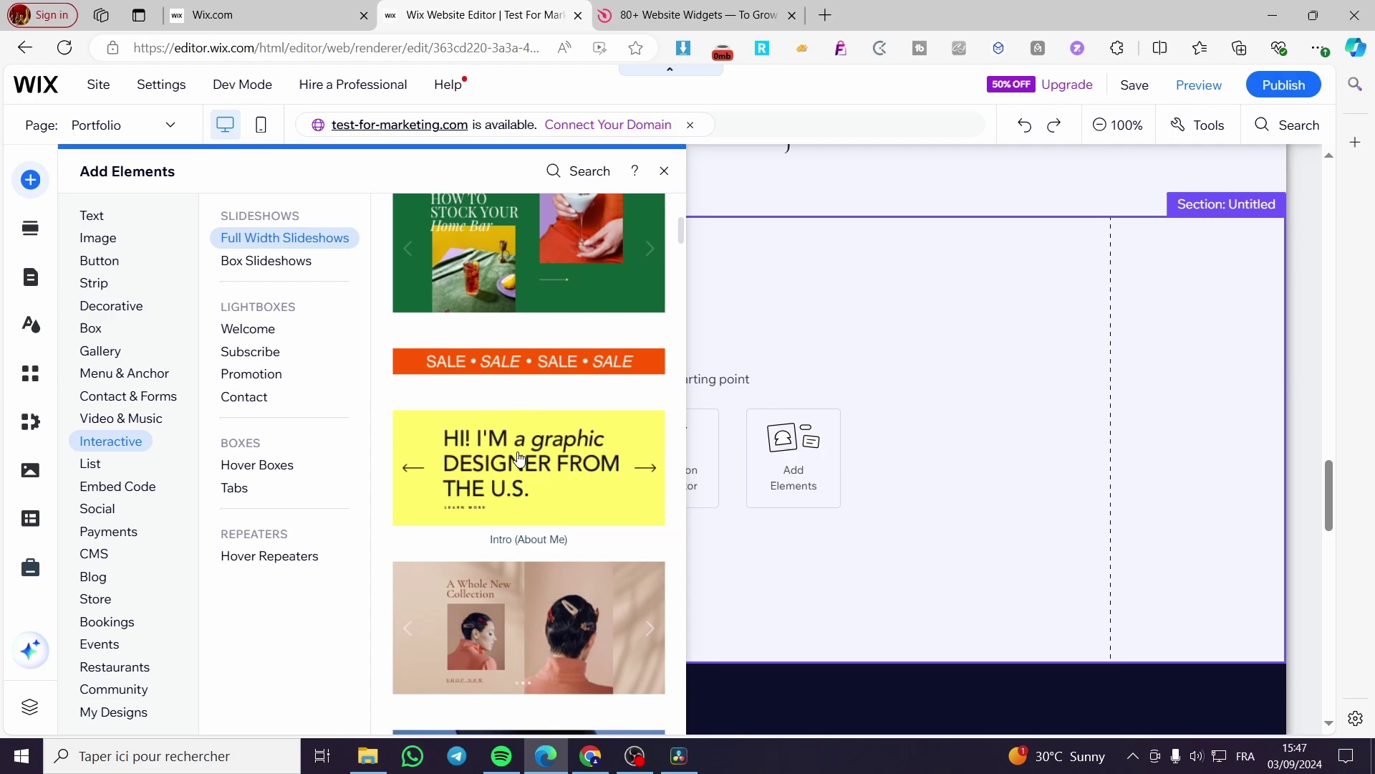
scroll(465, 437, "up", 8)
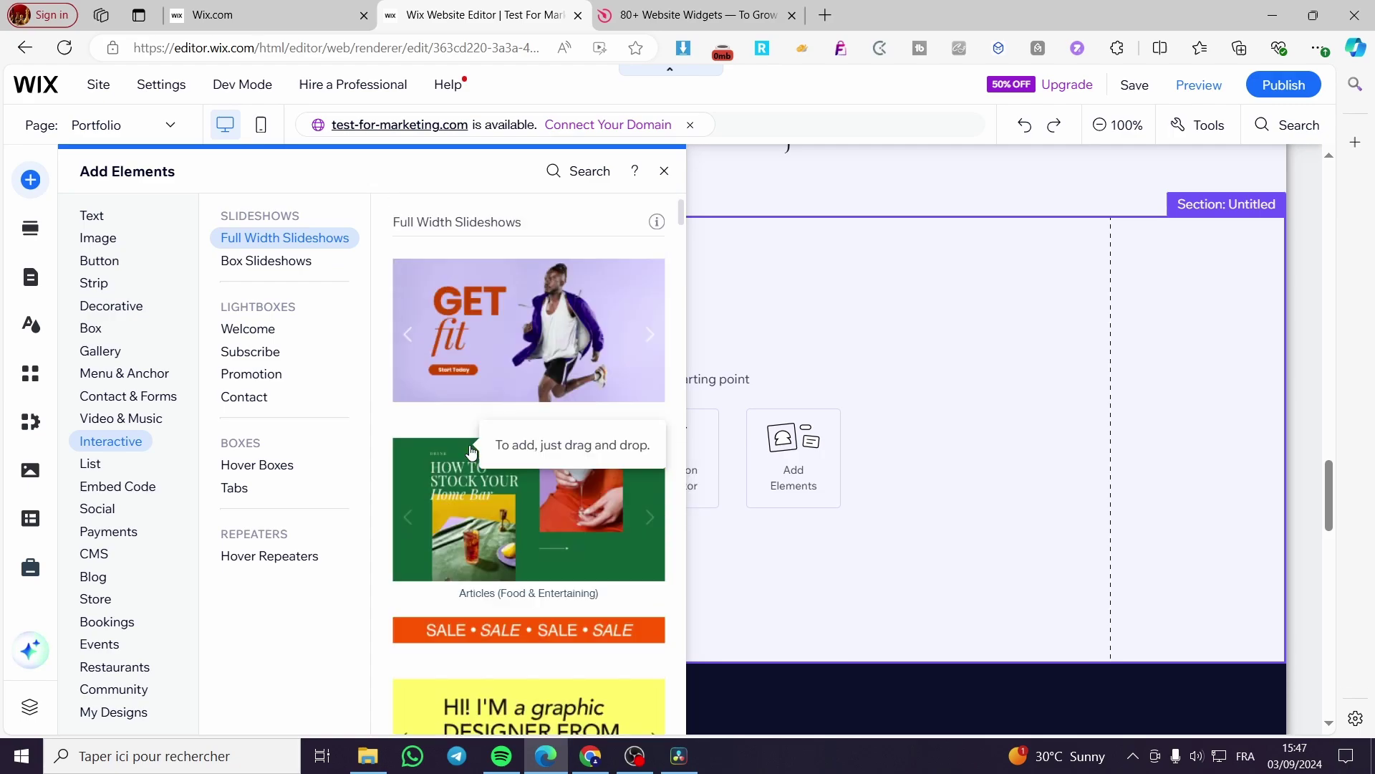
left_click(274, 396)
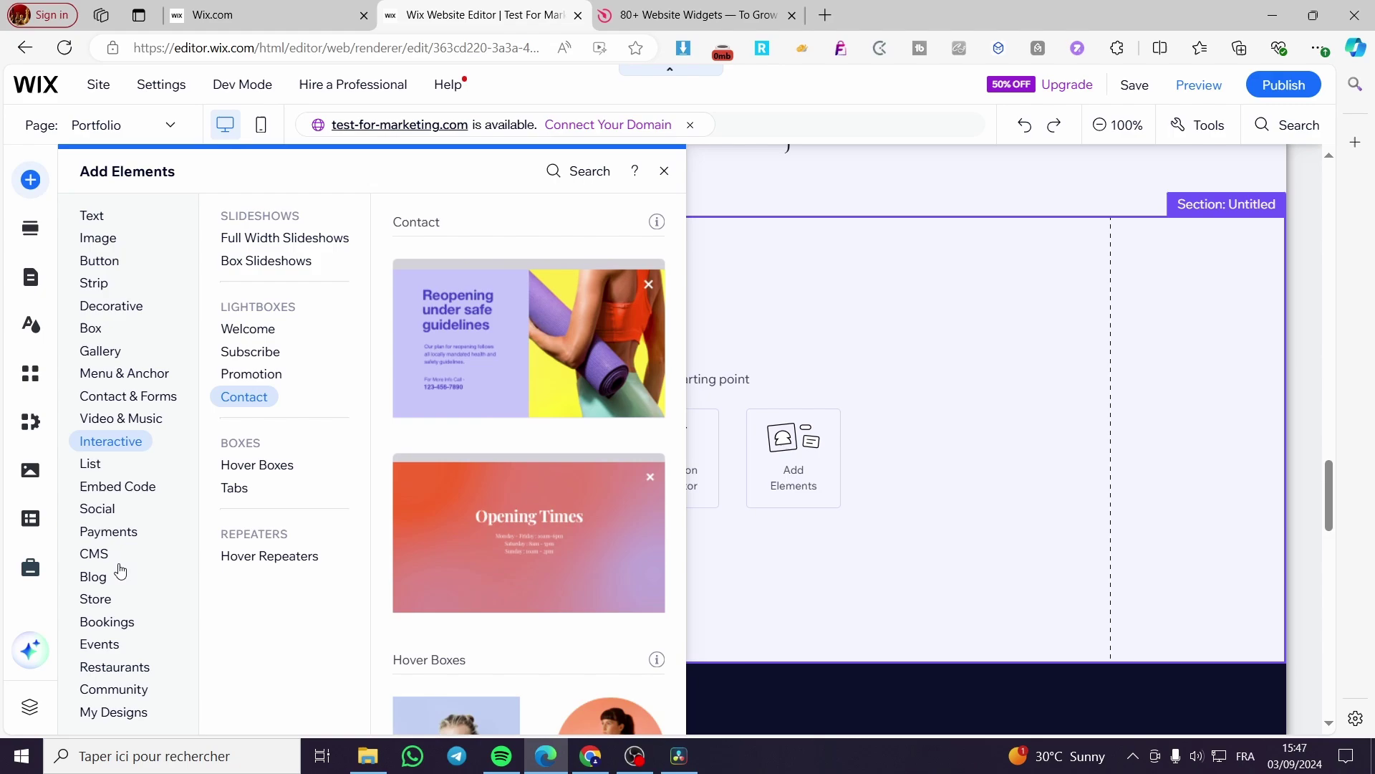
left_click(128, 528)
Add an Embed HTML element from Embed Code to the new section, then switch to Elfsight.
left_click(115, 488)
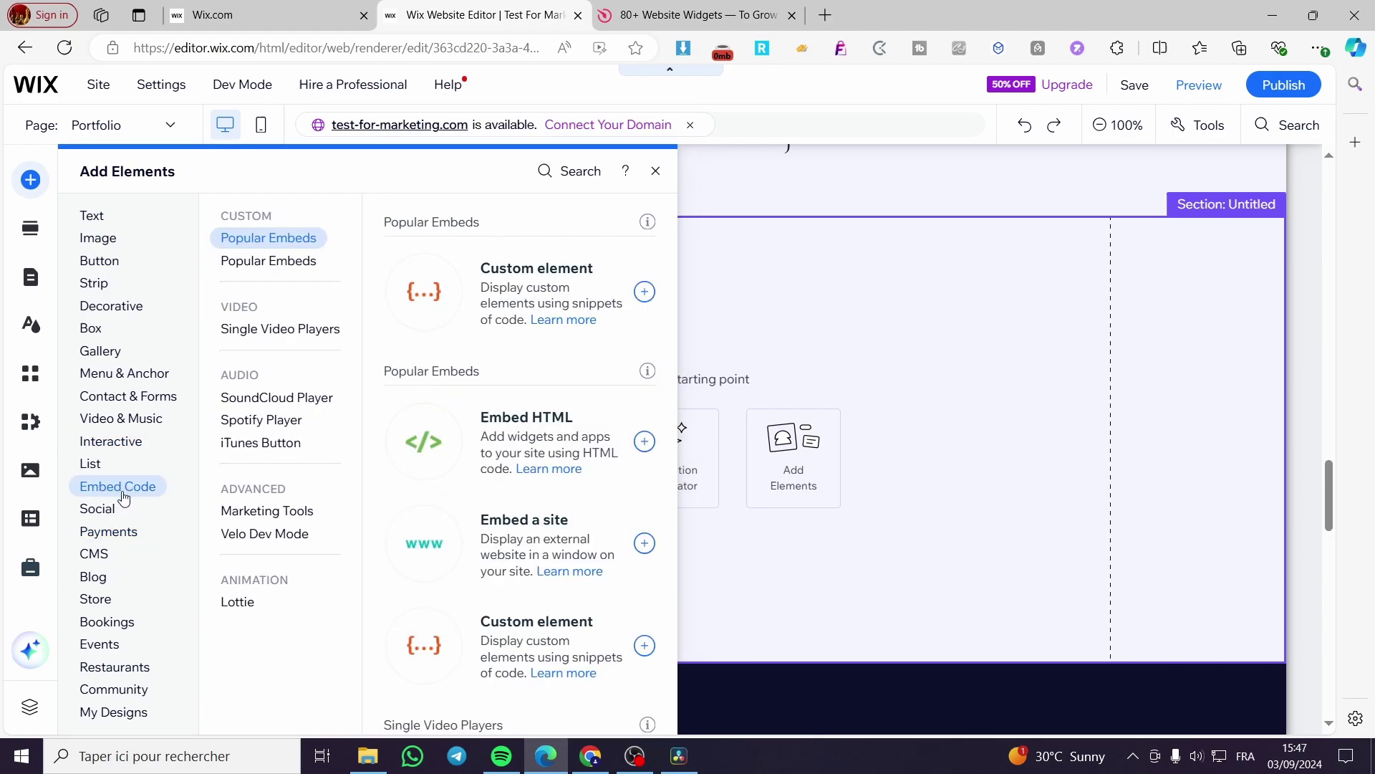
left_click(549, 432)
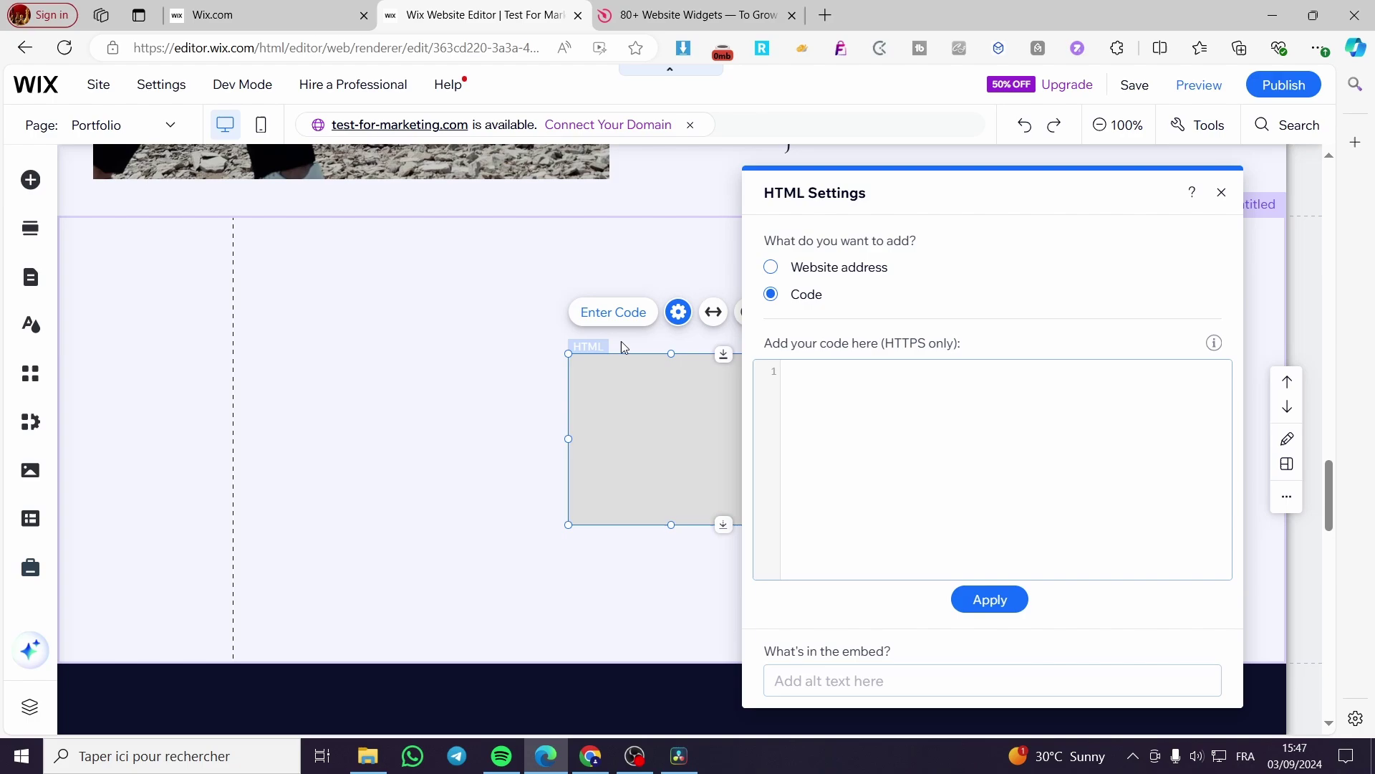
left_click(698, 14)
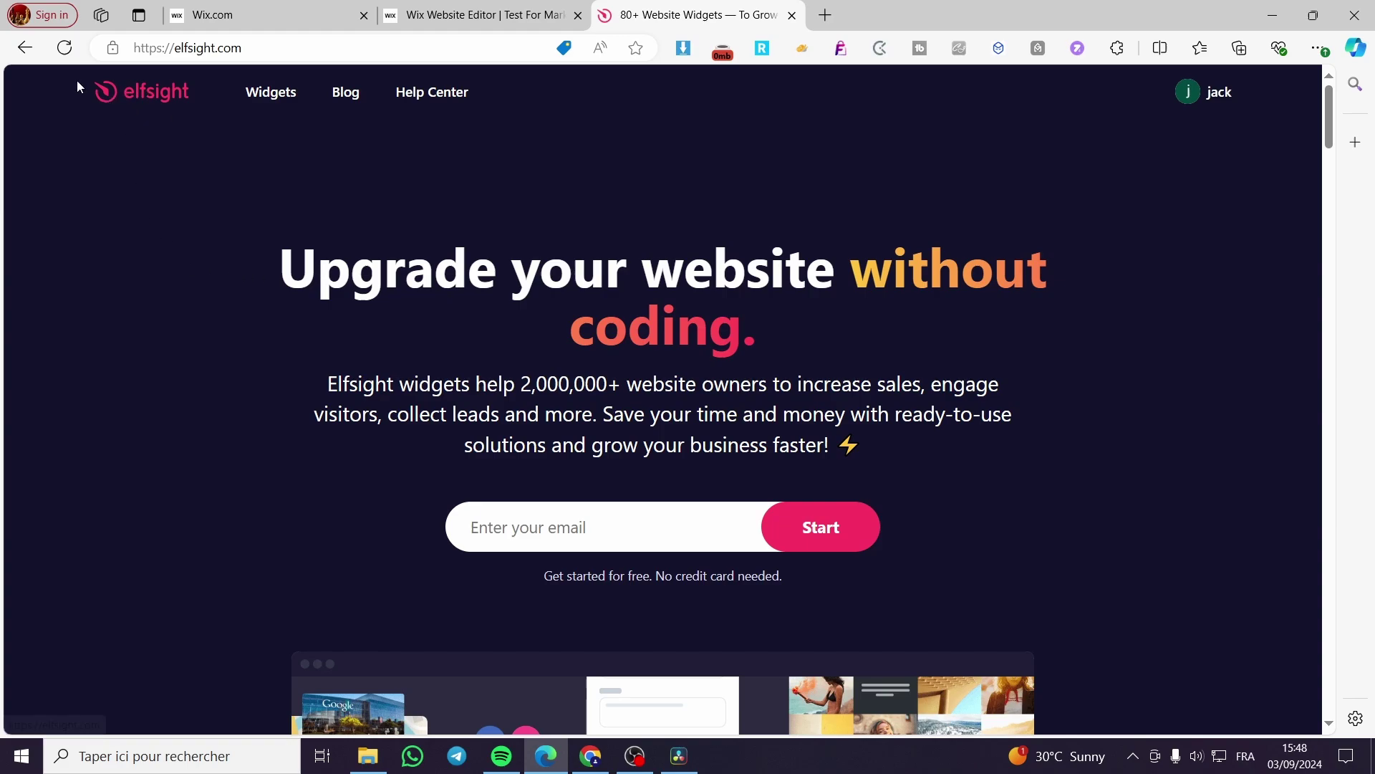
Reload the Elfsight homepage, glance back at the Wix editor, and return to Elfsight.
left_click(129, 97)
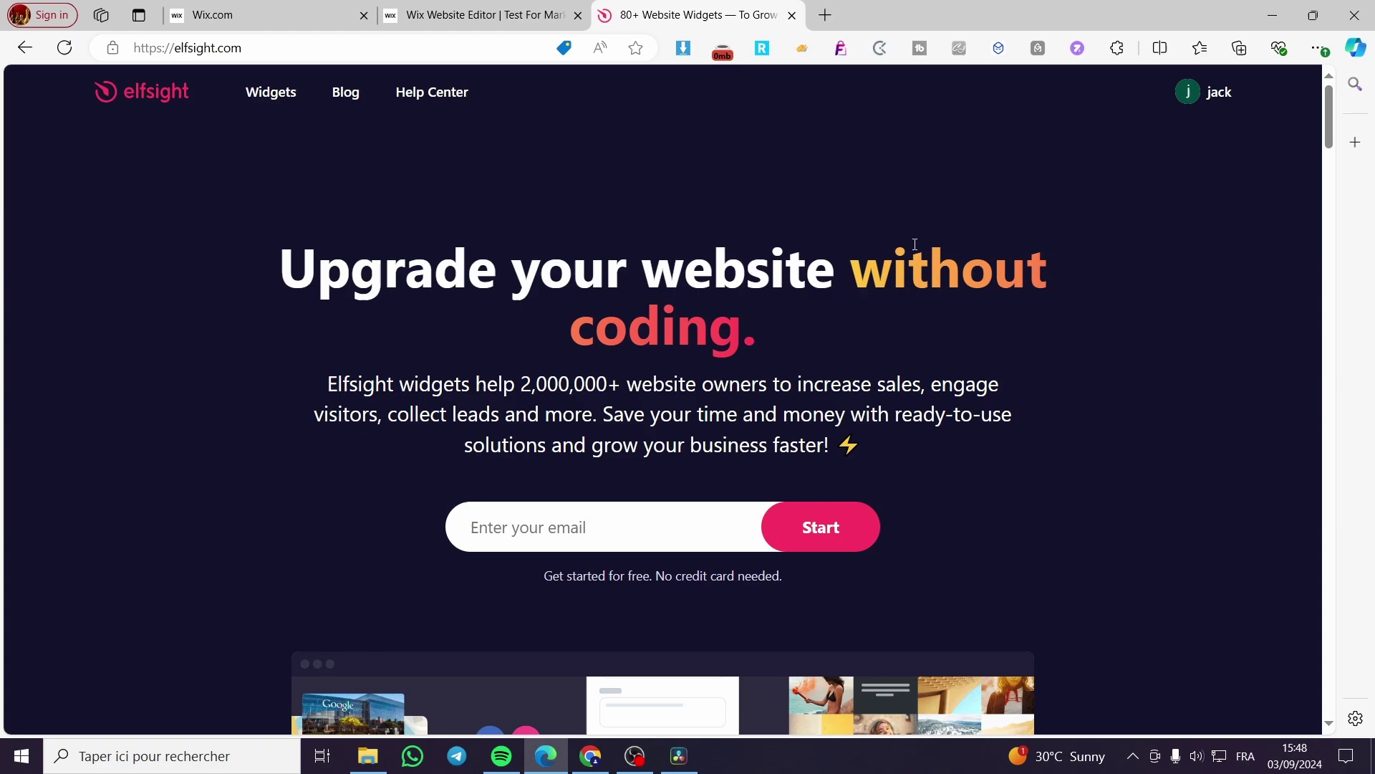
left_click(533, 6)
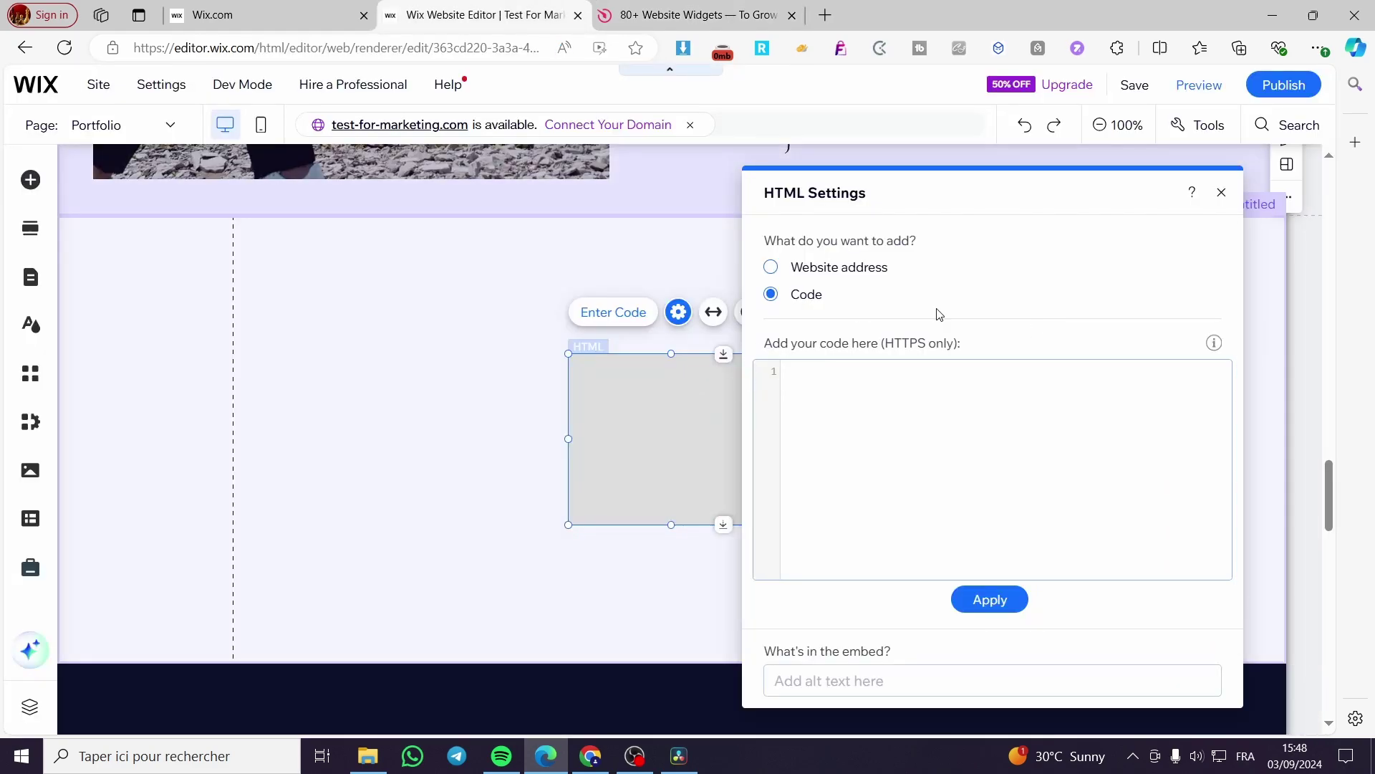
left_click(674, 18)
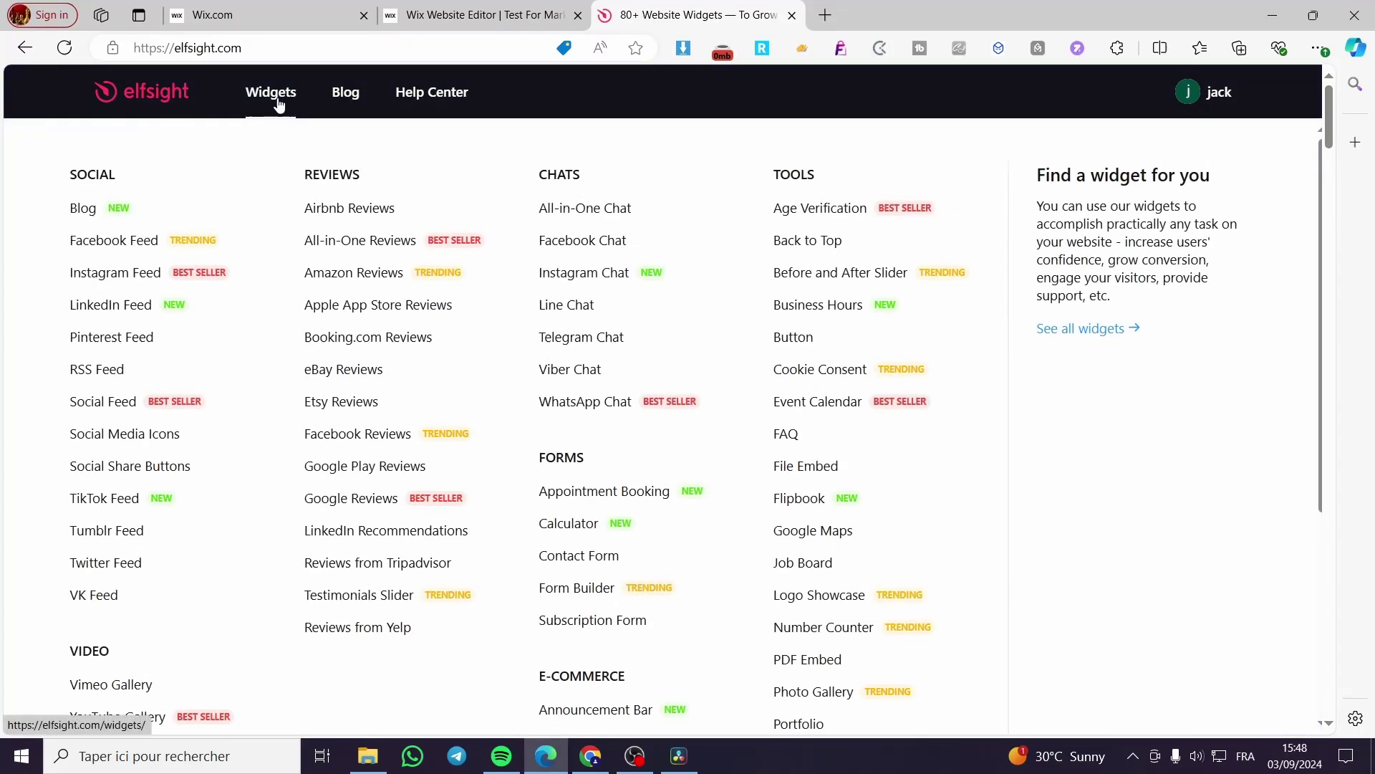
Search Elfsight's widget catalogue for 'before' and open the Before and After Slider page.
left_click(278, 103)
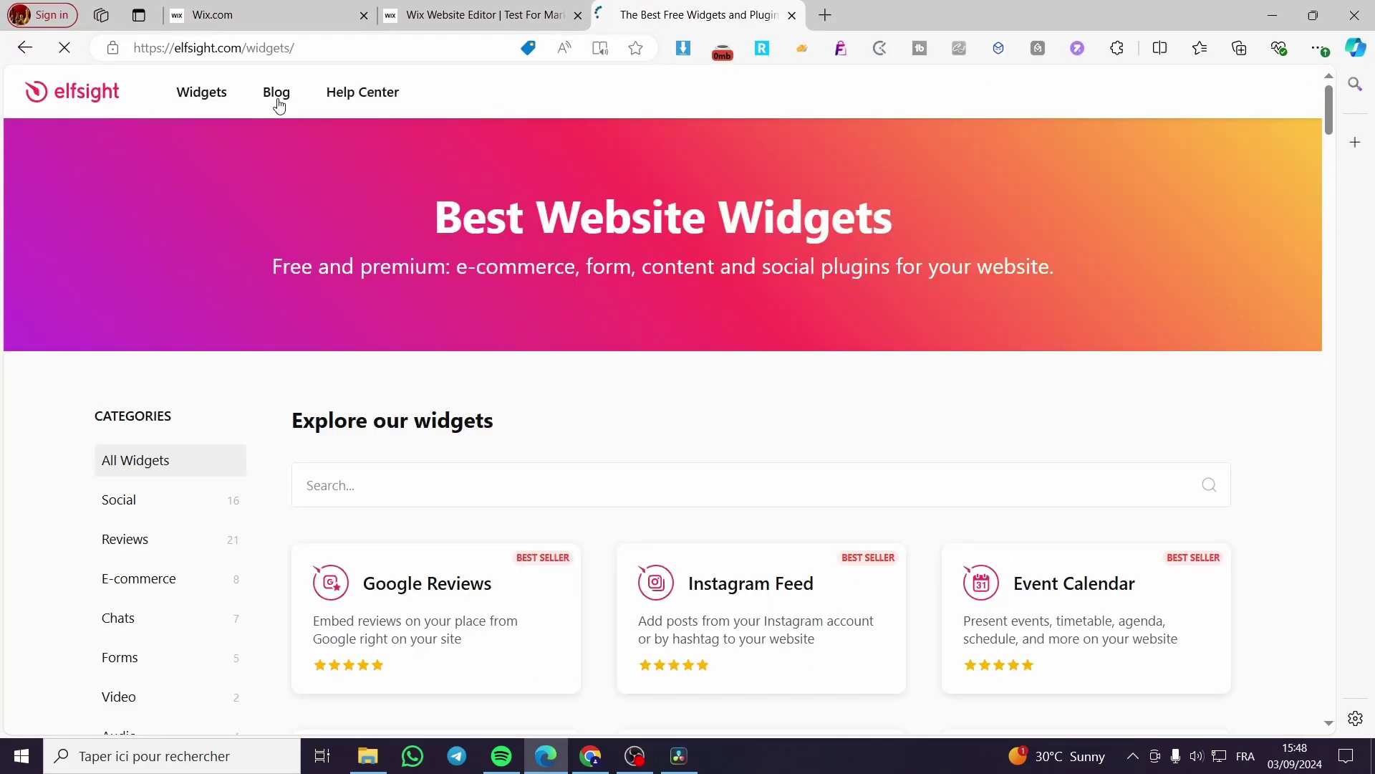
scroll(445, 485, "down", 4)
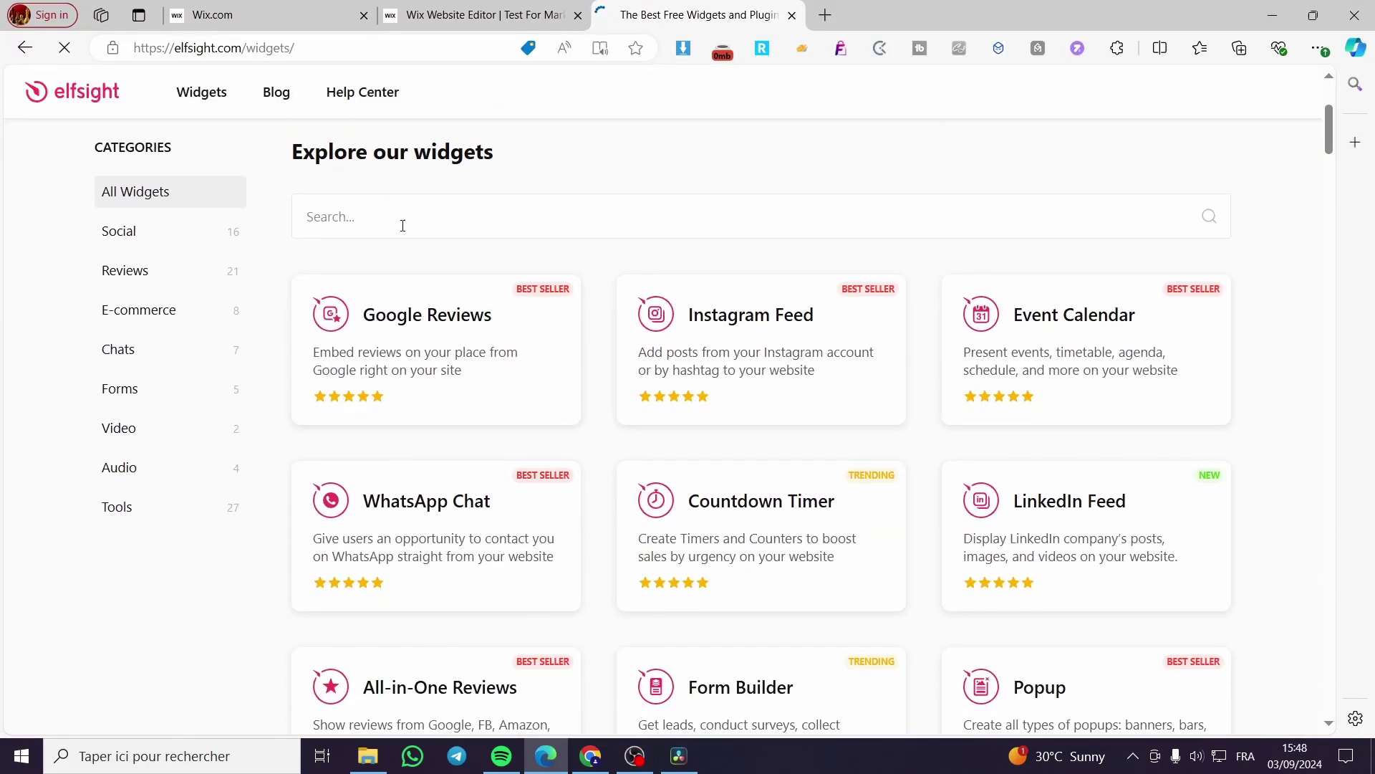
left_click(407, 221)
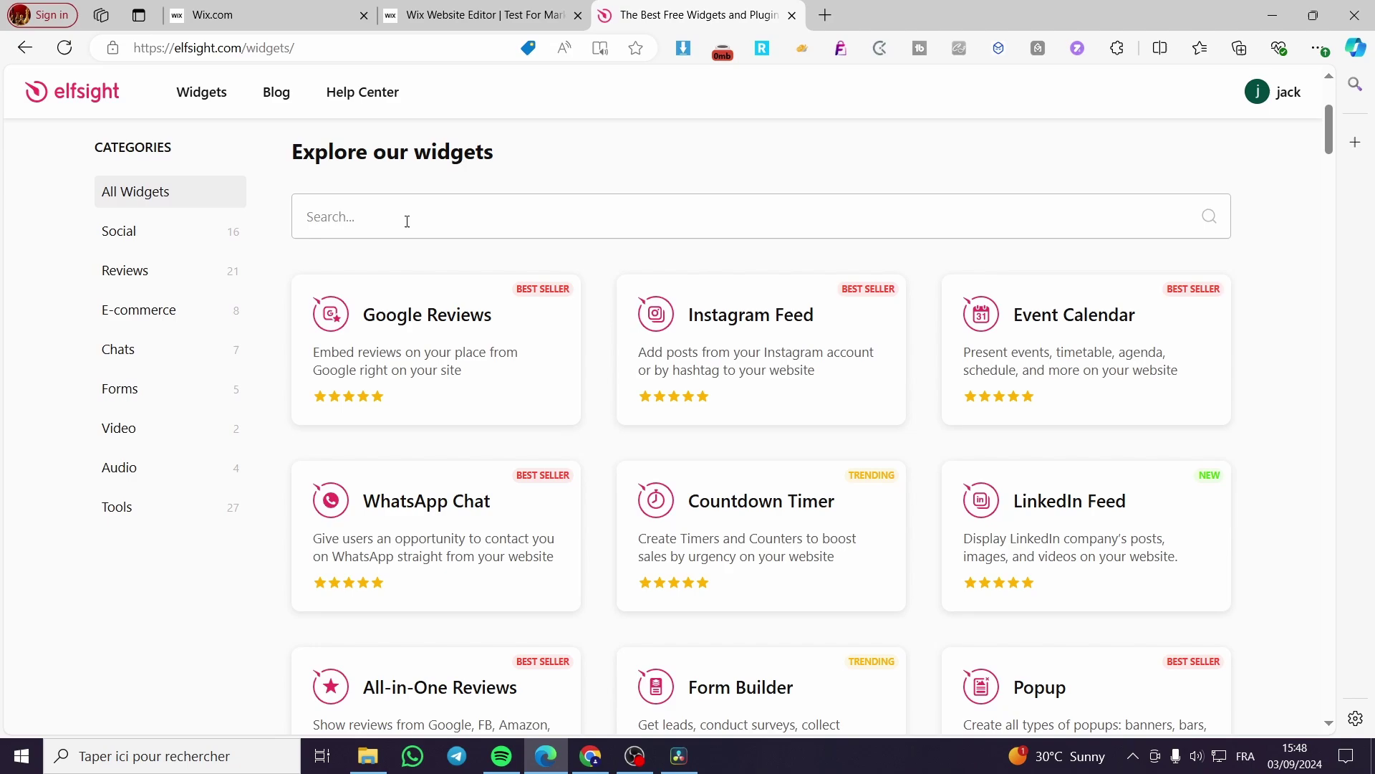
type("before after")
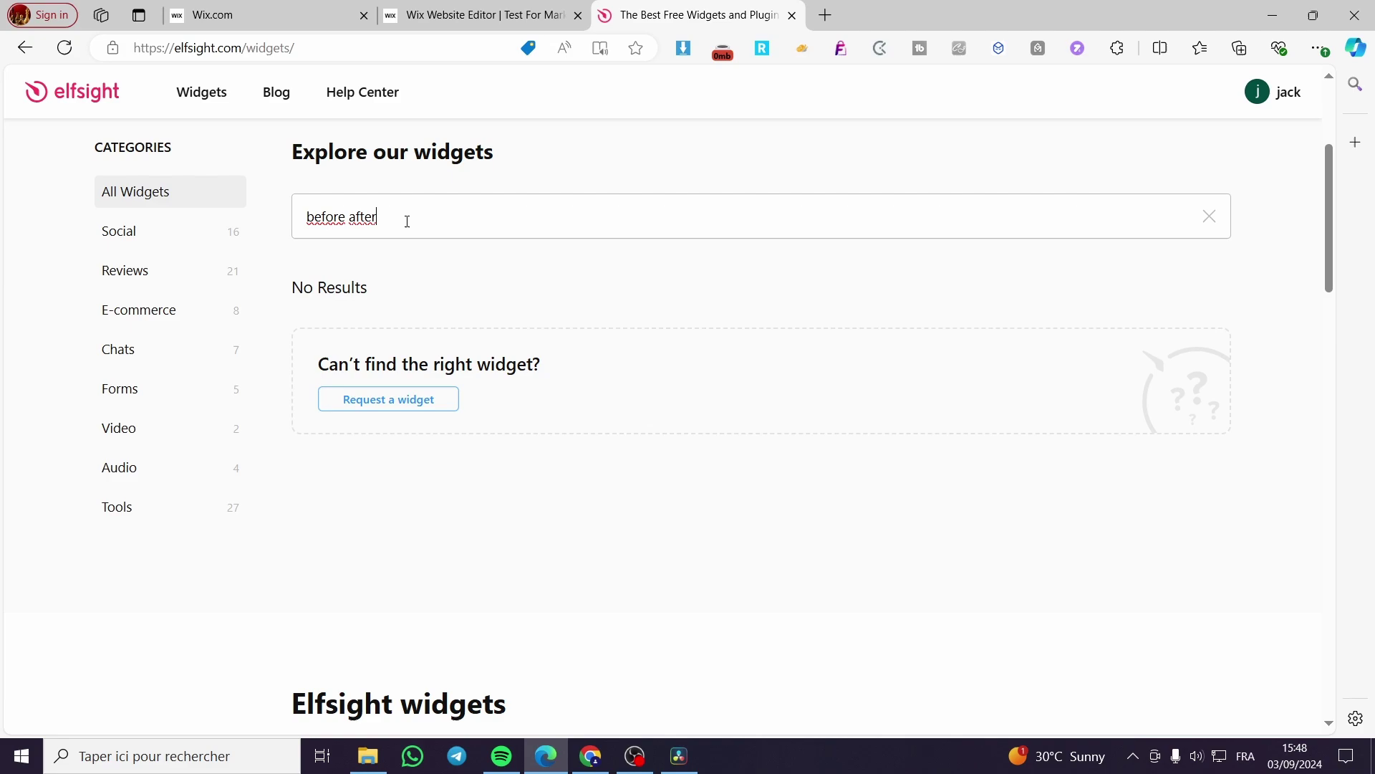
left_click_drag(378, 217, 347, 218)
key("BackSpace")
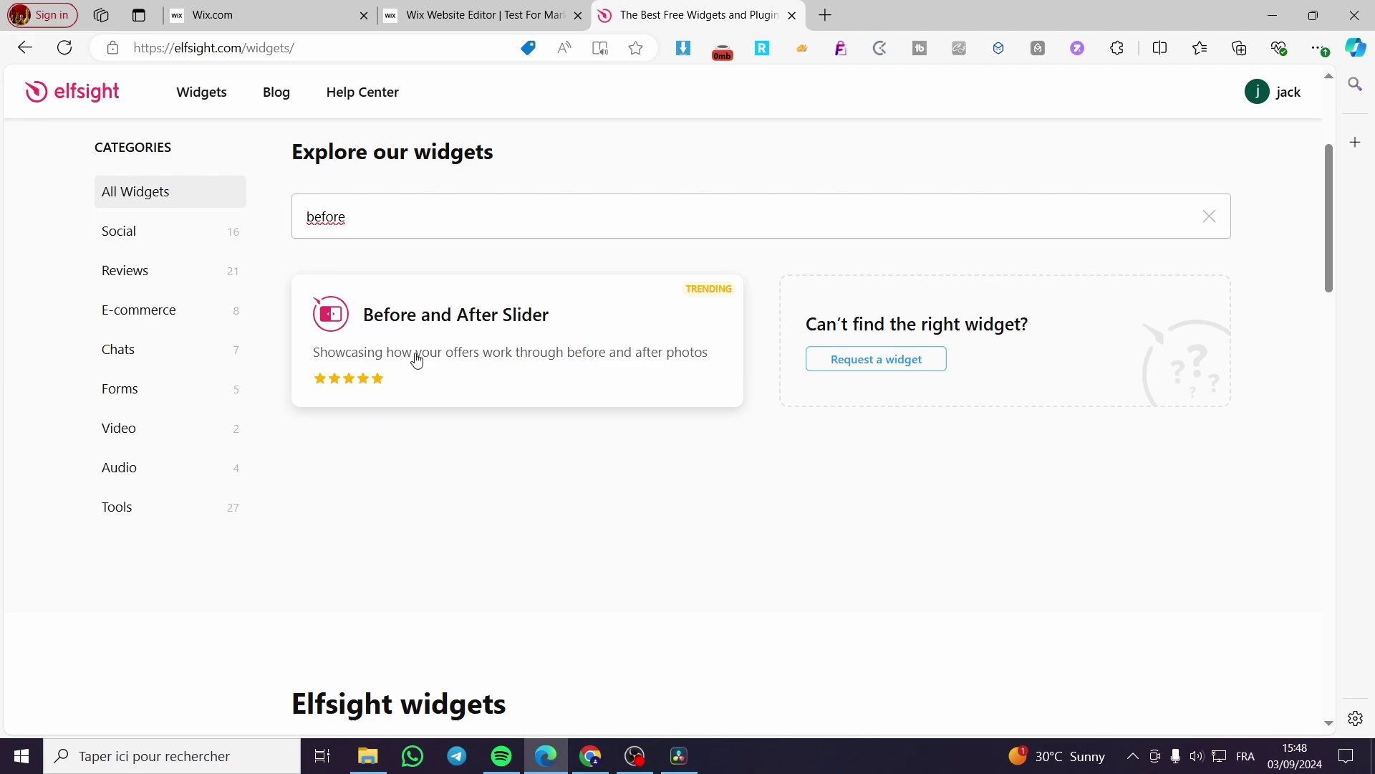
left_click(527, 334)
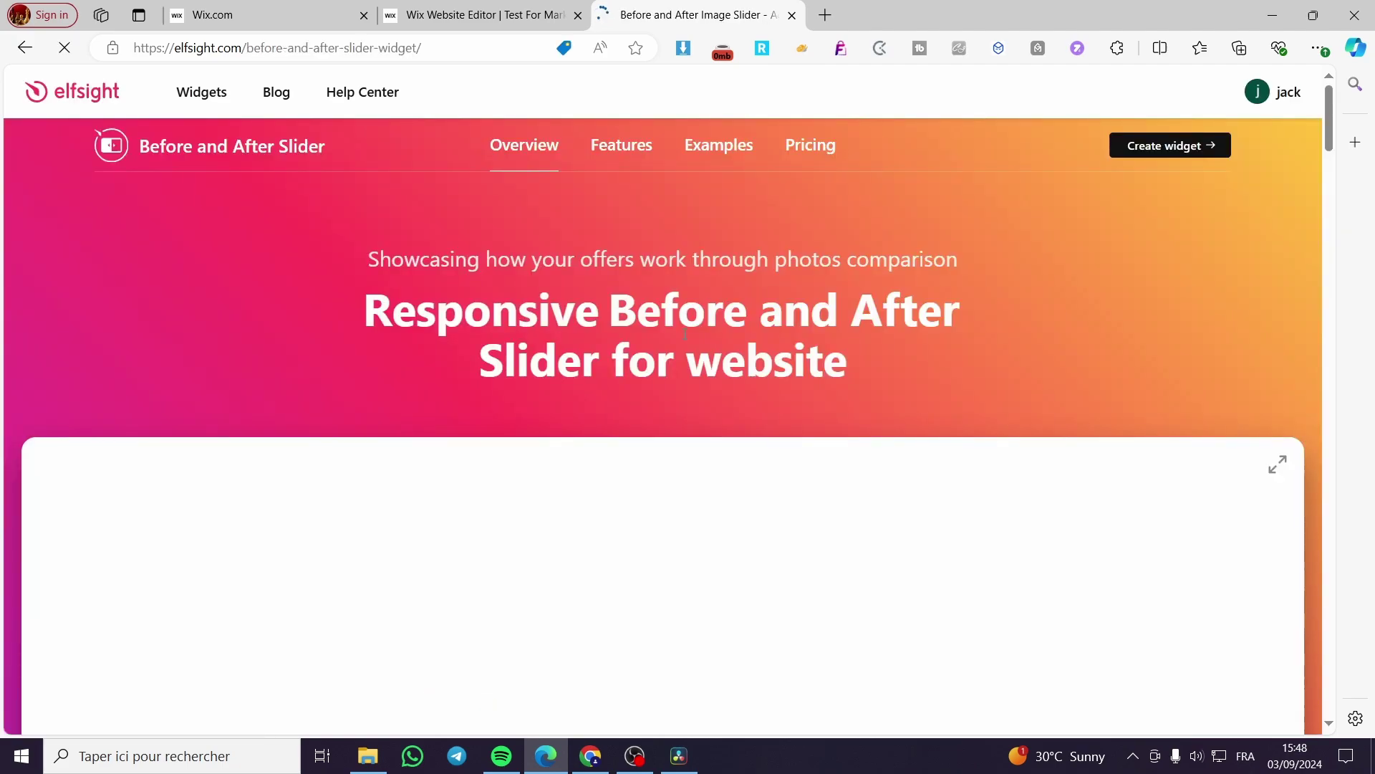
Preview the Retouch Slider and Simple Comparison templates, sweeping the dog comparison divider.
scroll(1034, 353, "down", 5)
scroll(1034, 353, "up", 2)
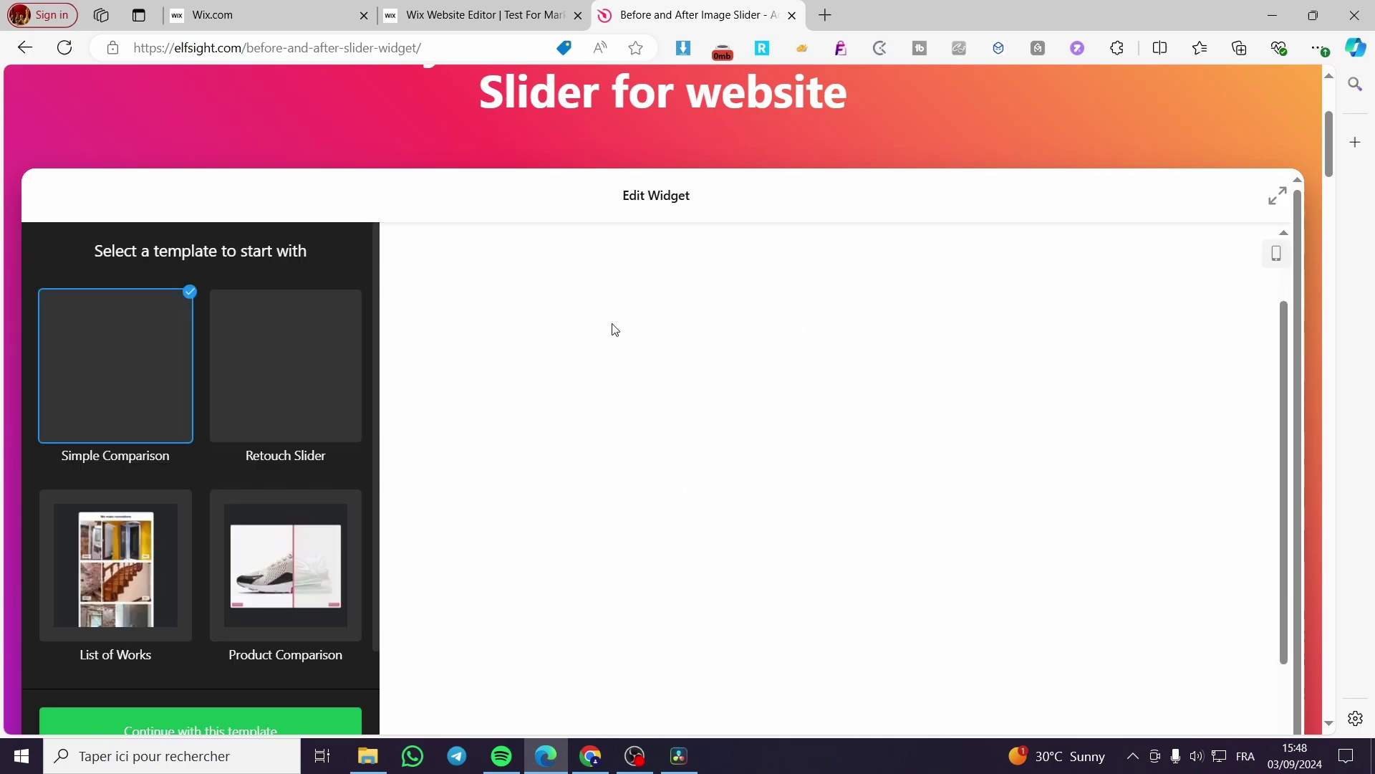
scroll(500, 389, "down", 1)
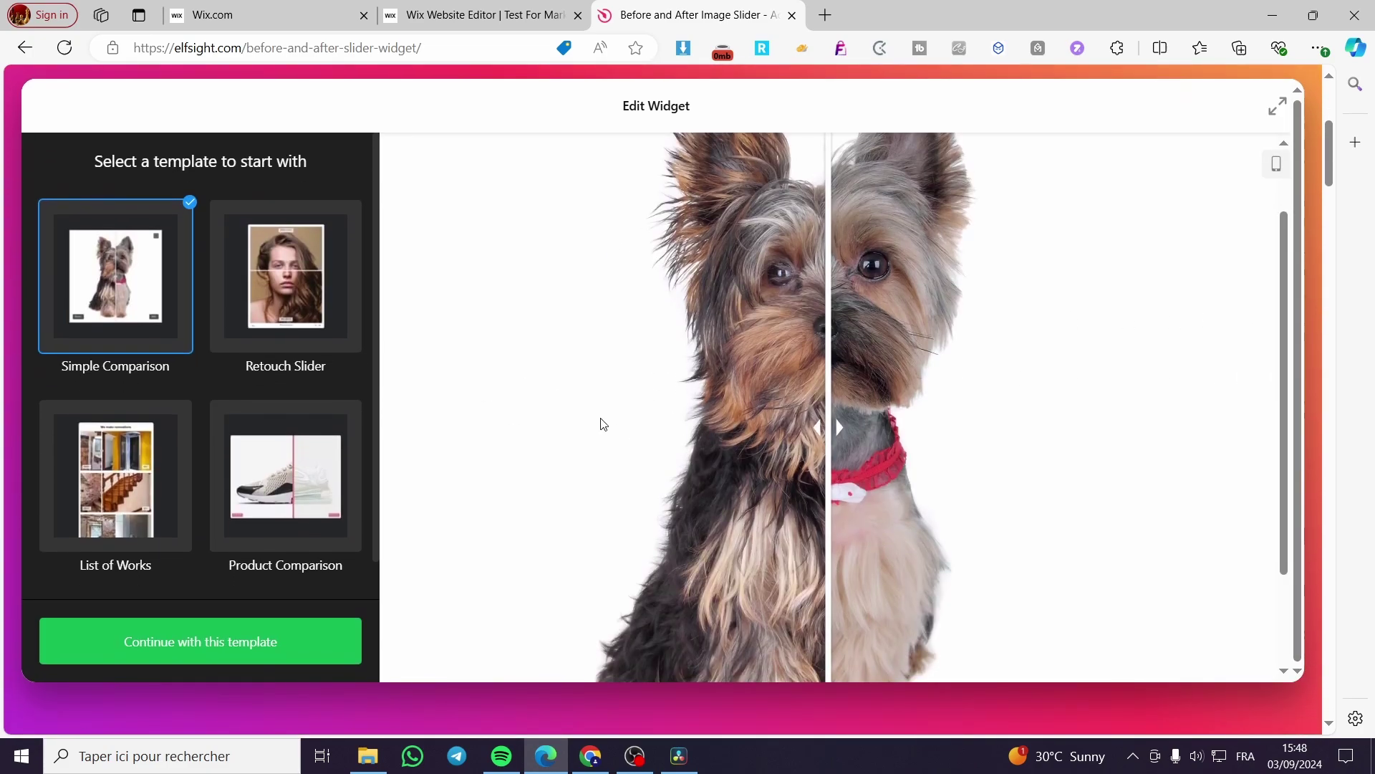
scroll(234, 394, "down", 1)
scroll(239, 400, "up", 1)
left_click(285, 315)
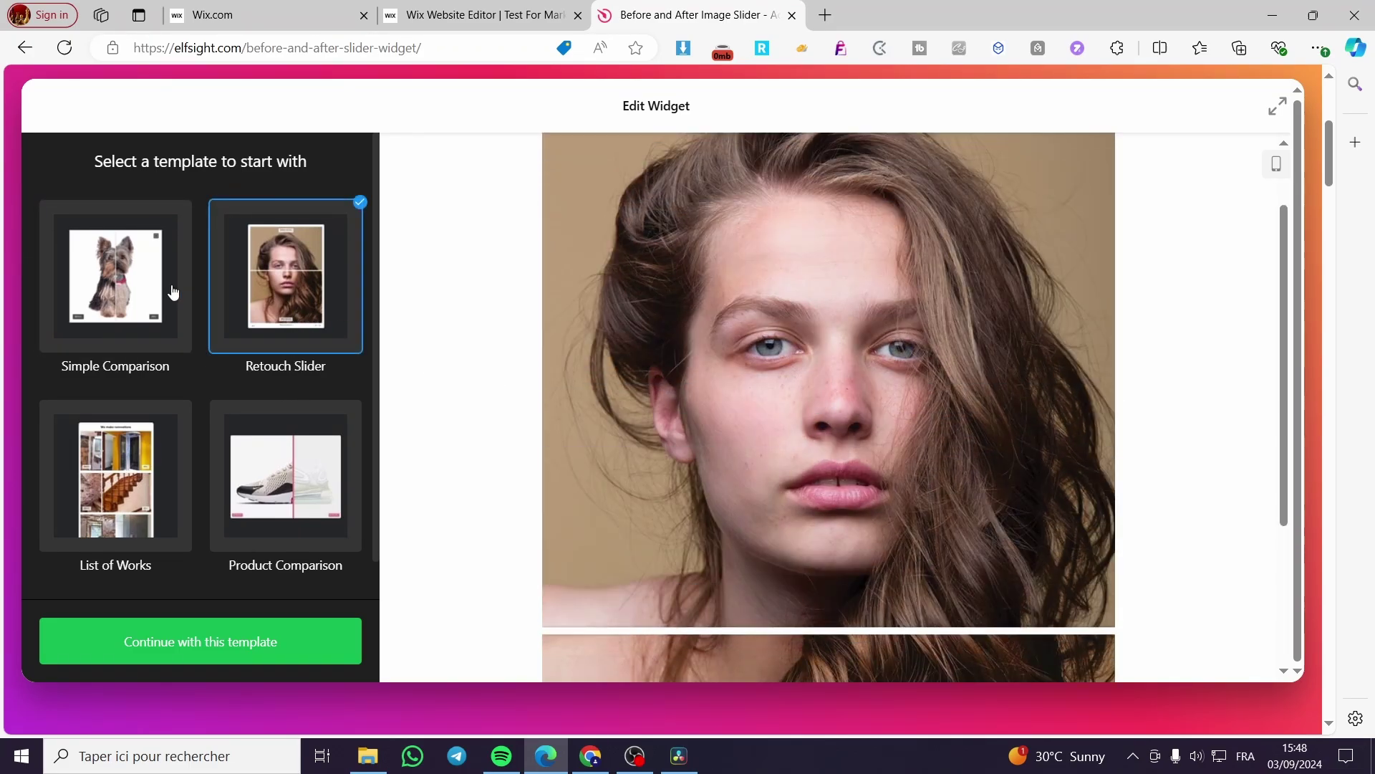
left_click(129, 285)
left_click_drag(836, 367, 591, 358)
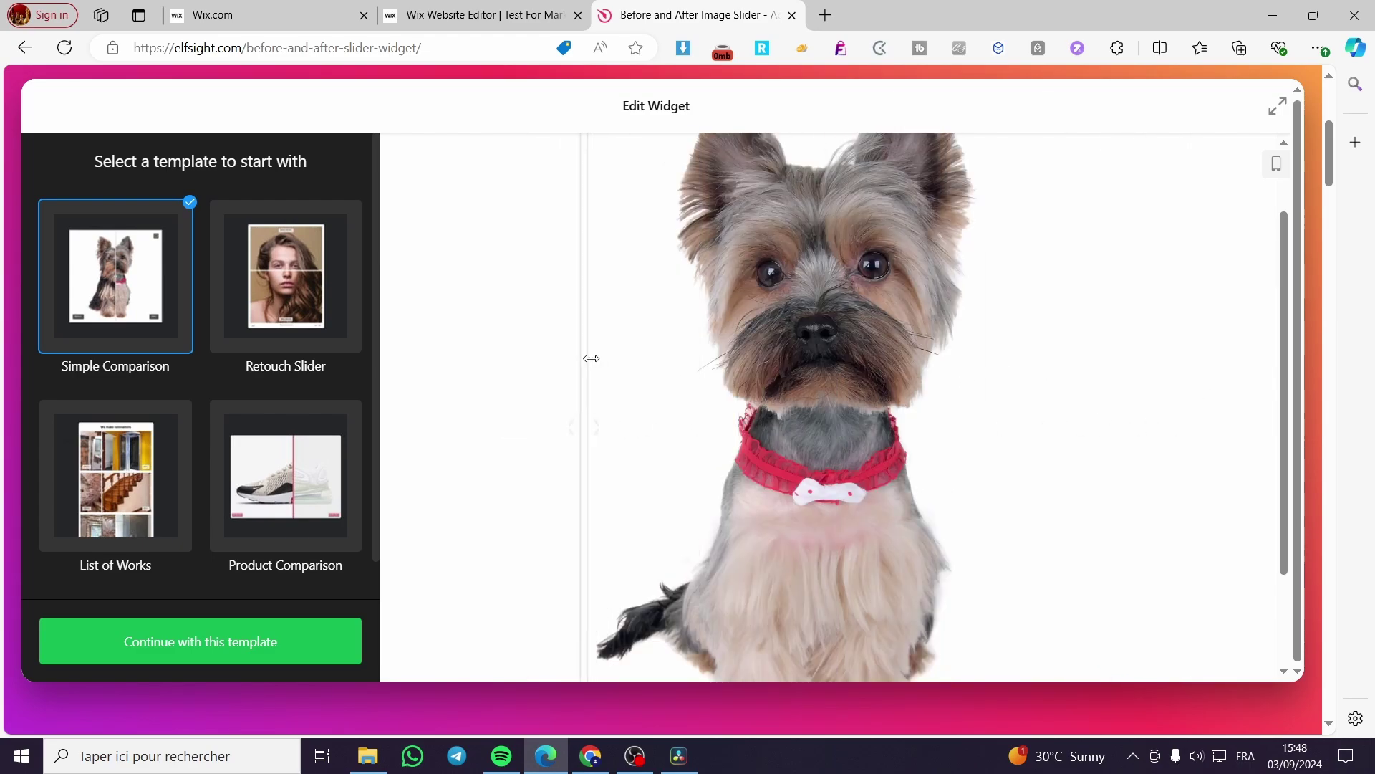
Preview the List of Works and Product Comparison sneaker templates.
left_click(178, 485)
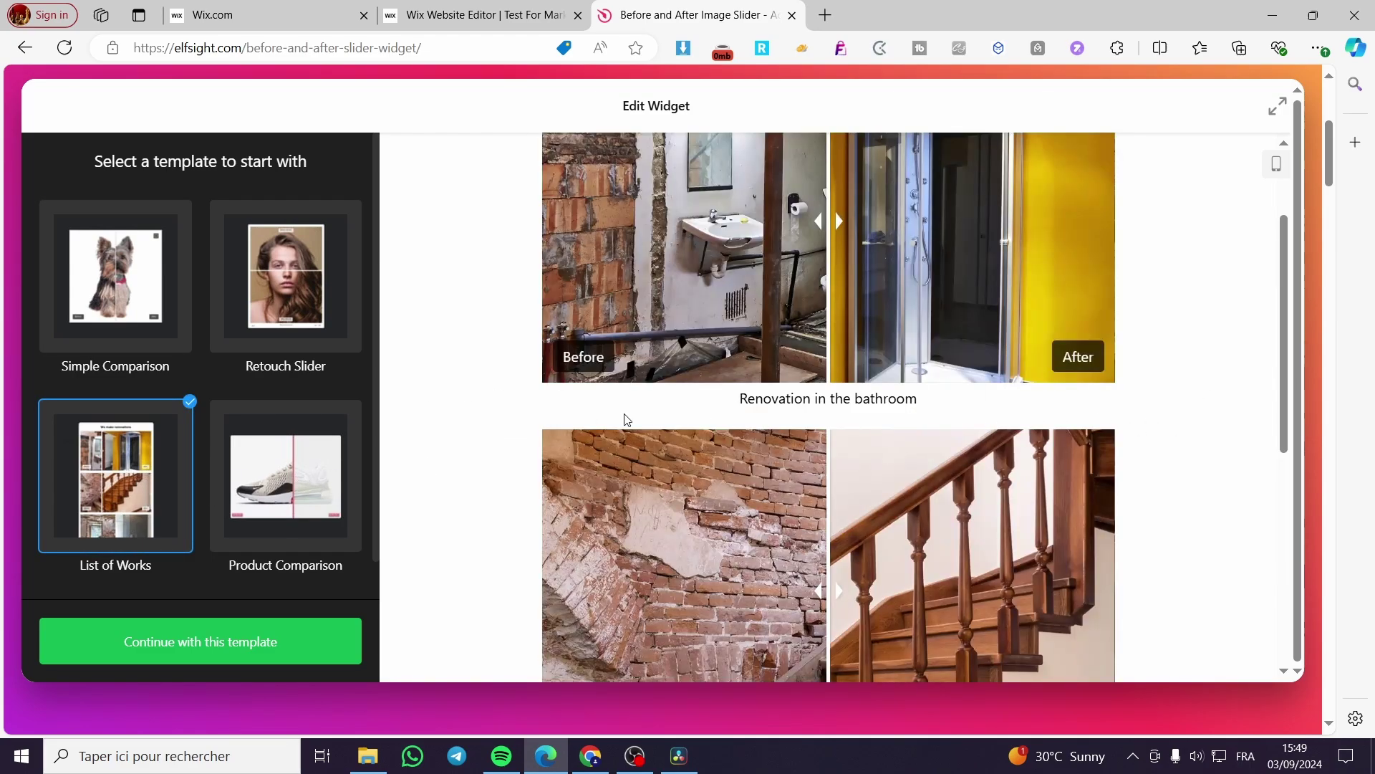
left_click_drag(829, 223, 865, 407)
scroll(867, 459, "down", 8)
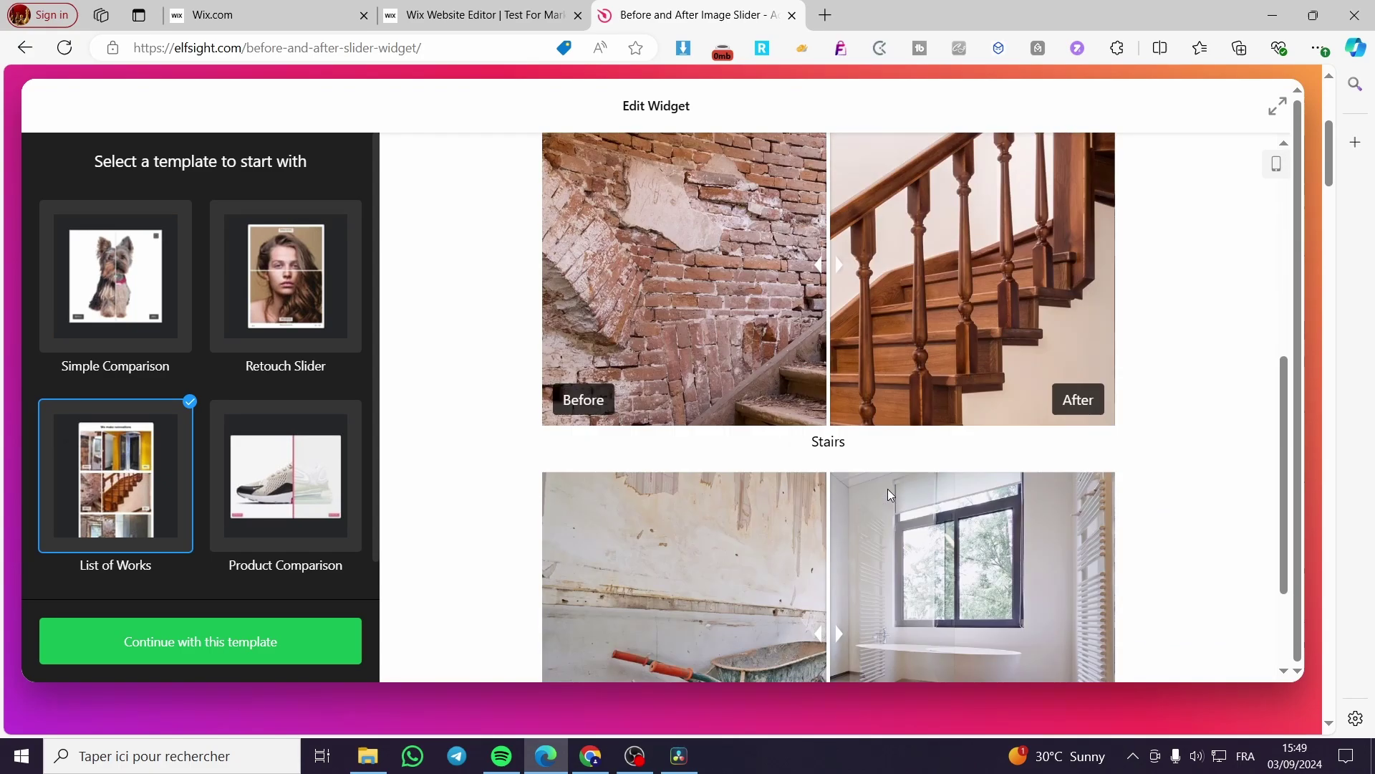
scroll(887, 489, "up", 9)
left_click(321, 494)
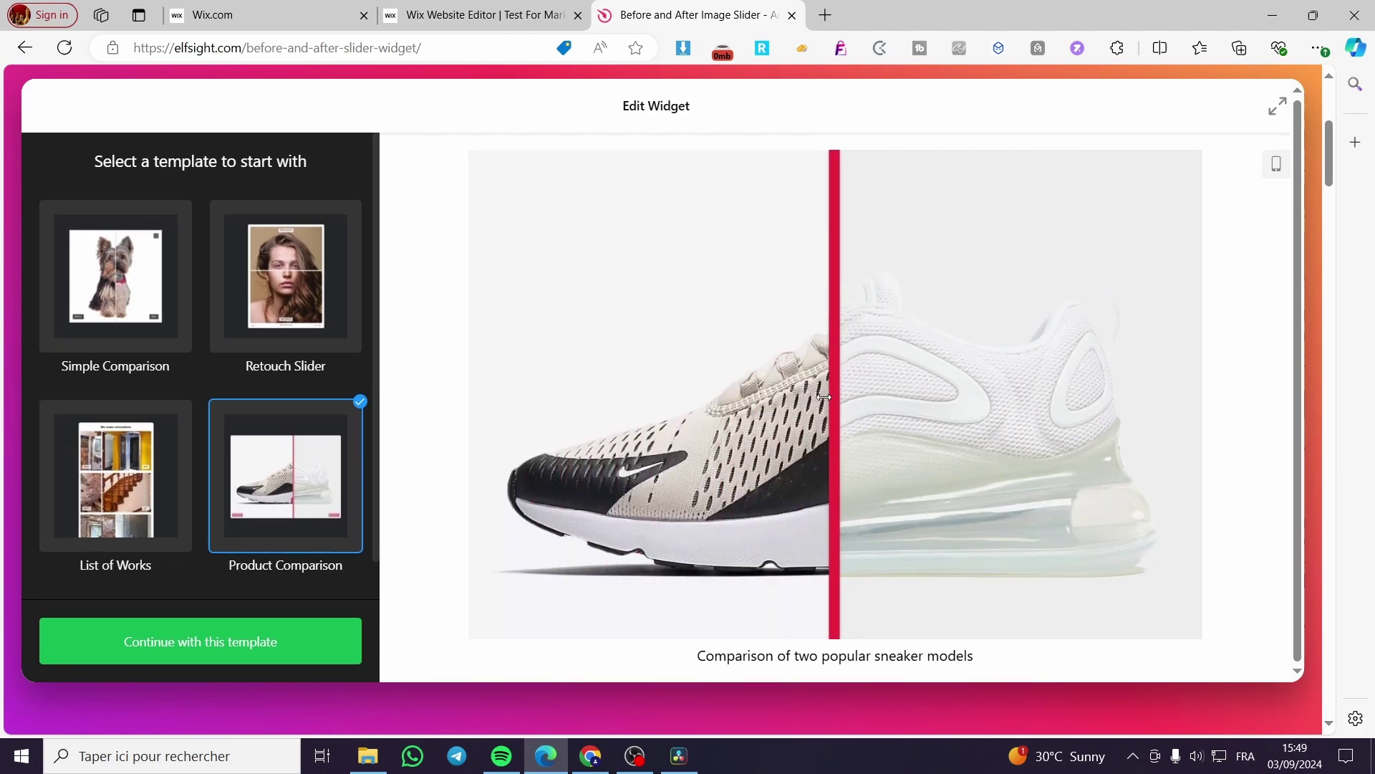
scroll(1177, 179, "up", 3)
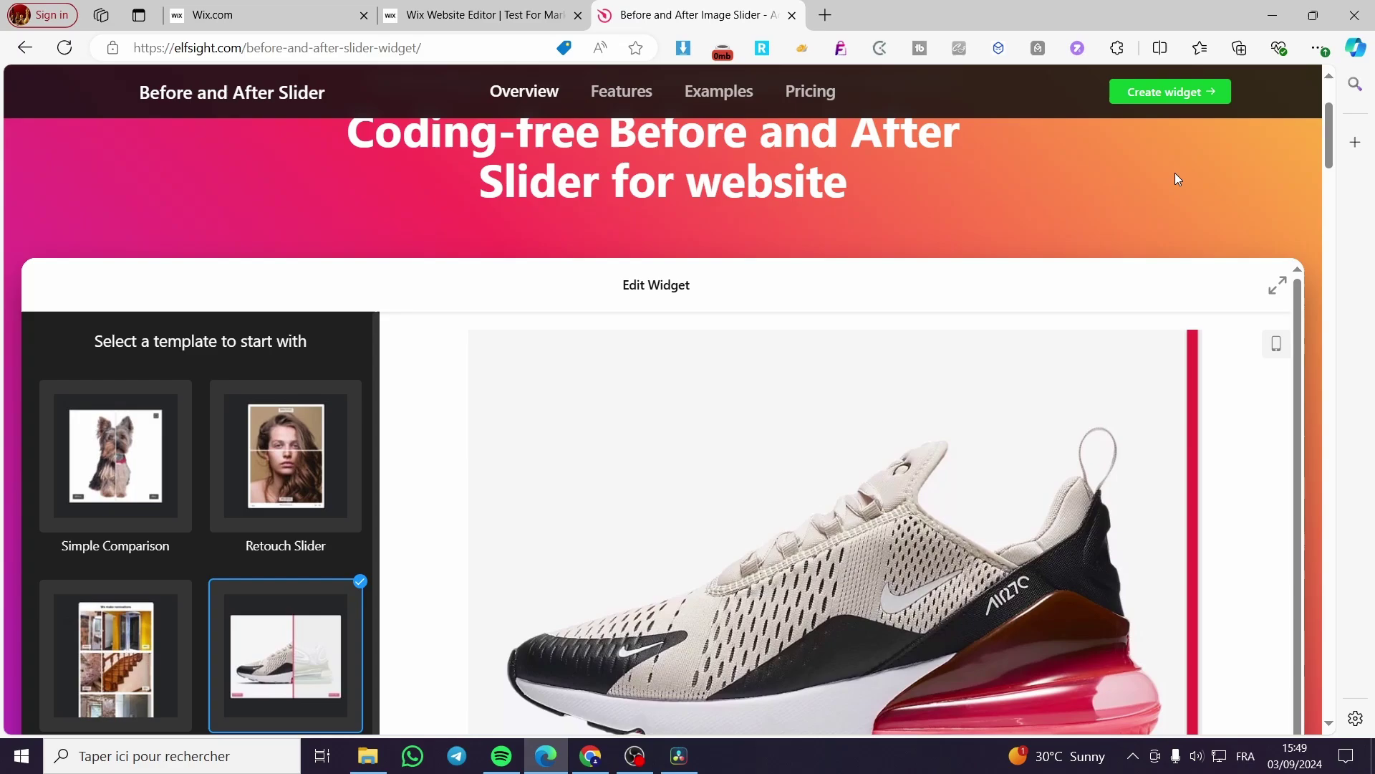
scroll(1177, 179, "down", 6)
scroll(1115, 244, "up", 9)
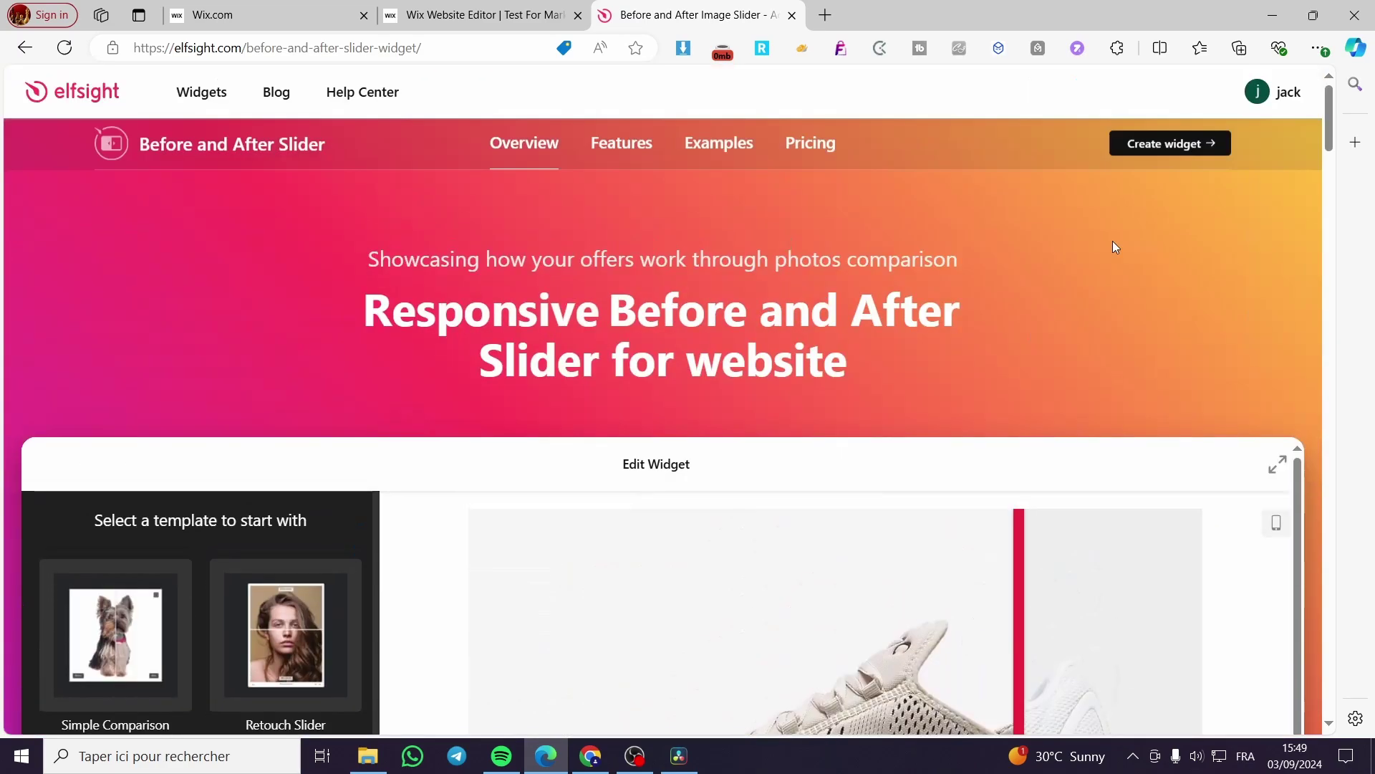
Create a new widget from the Product Comparison template and continue into the editor.
left_click(1188, 146)
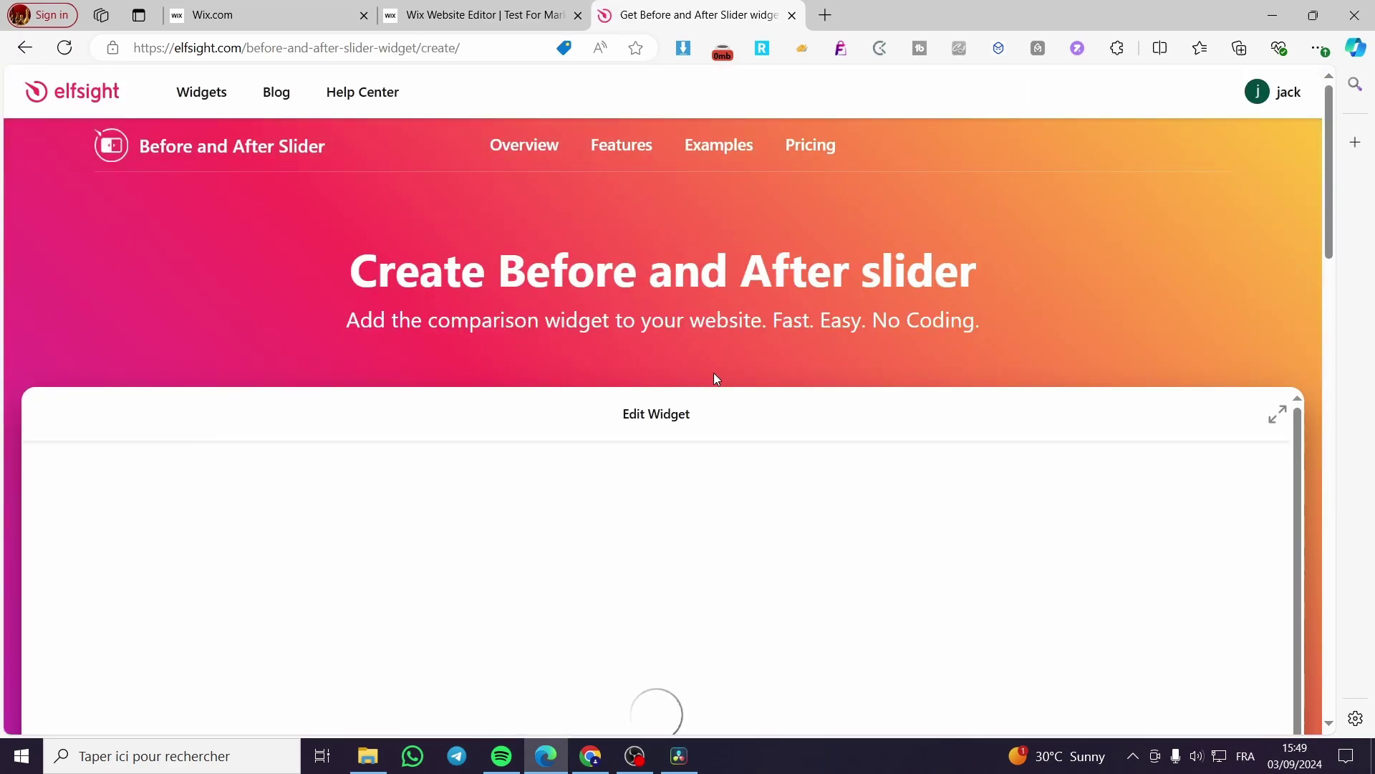
scroll(720, 371, "down", 1)
scroll(324, 518, "down", 6)
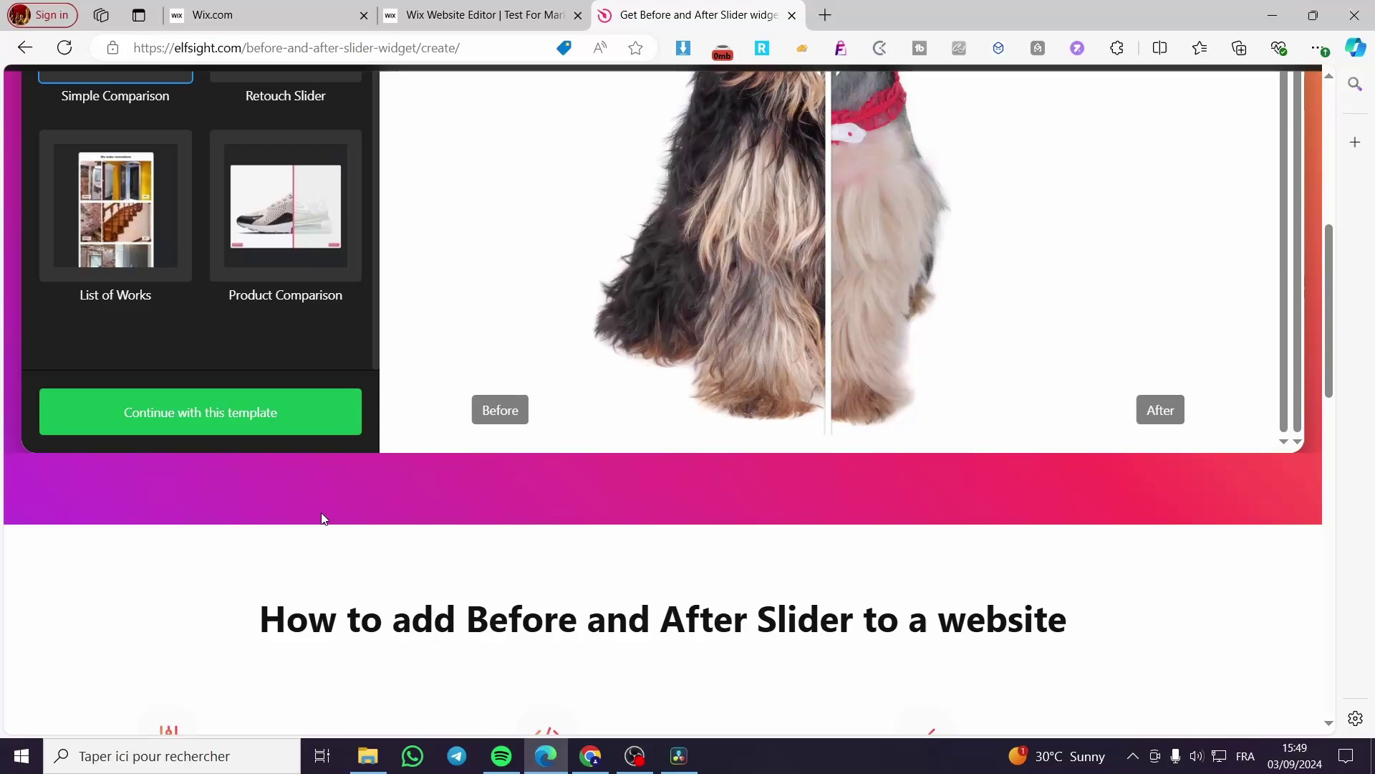
left_click(299, 240)
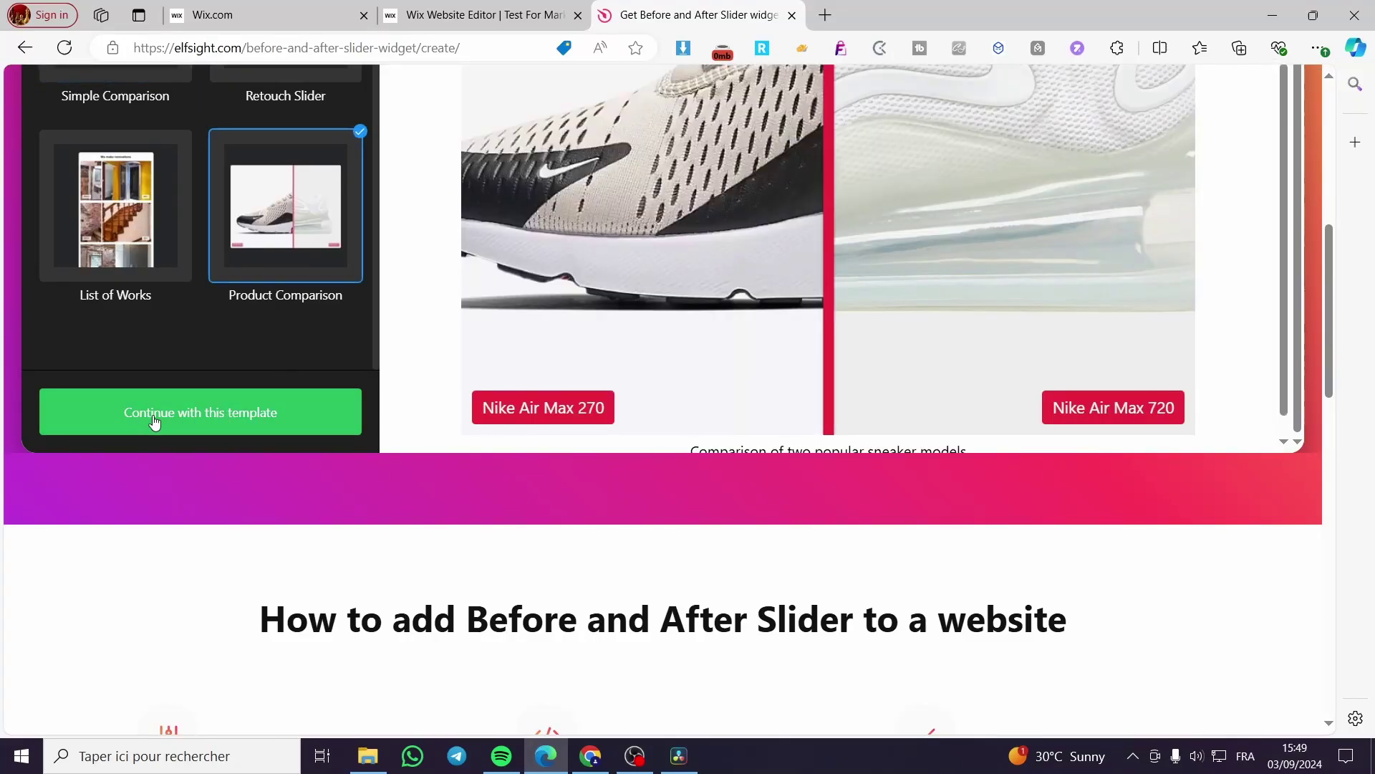
left_click(267, 420)
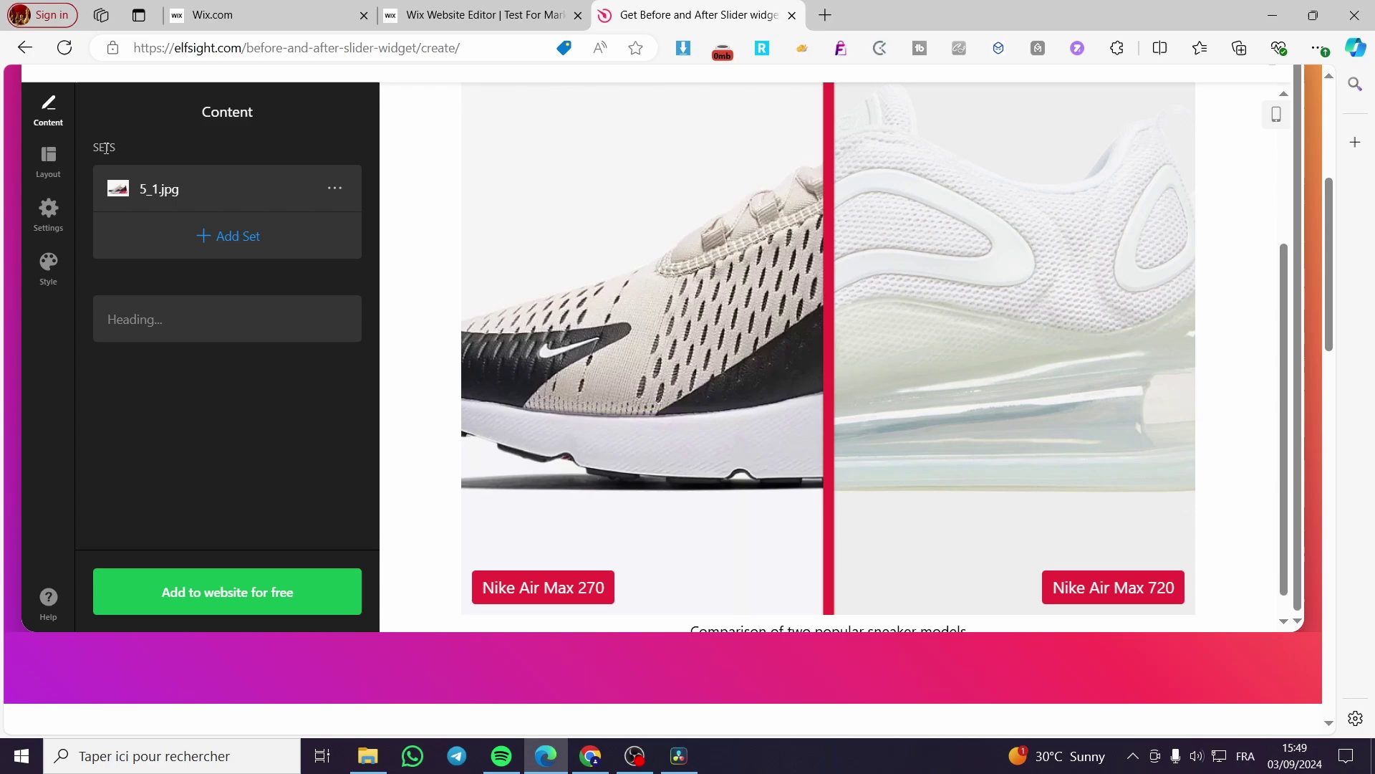
Open the 5_1.jpg set and inspect its Before and After sneaker images.
left_click(136, 191)
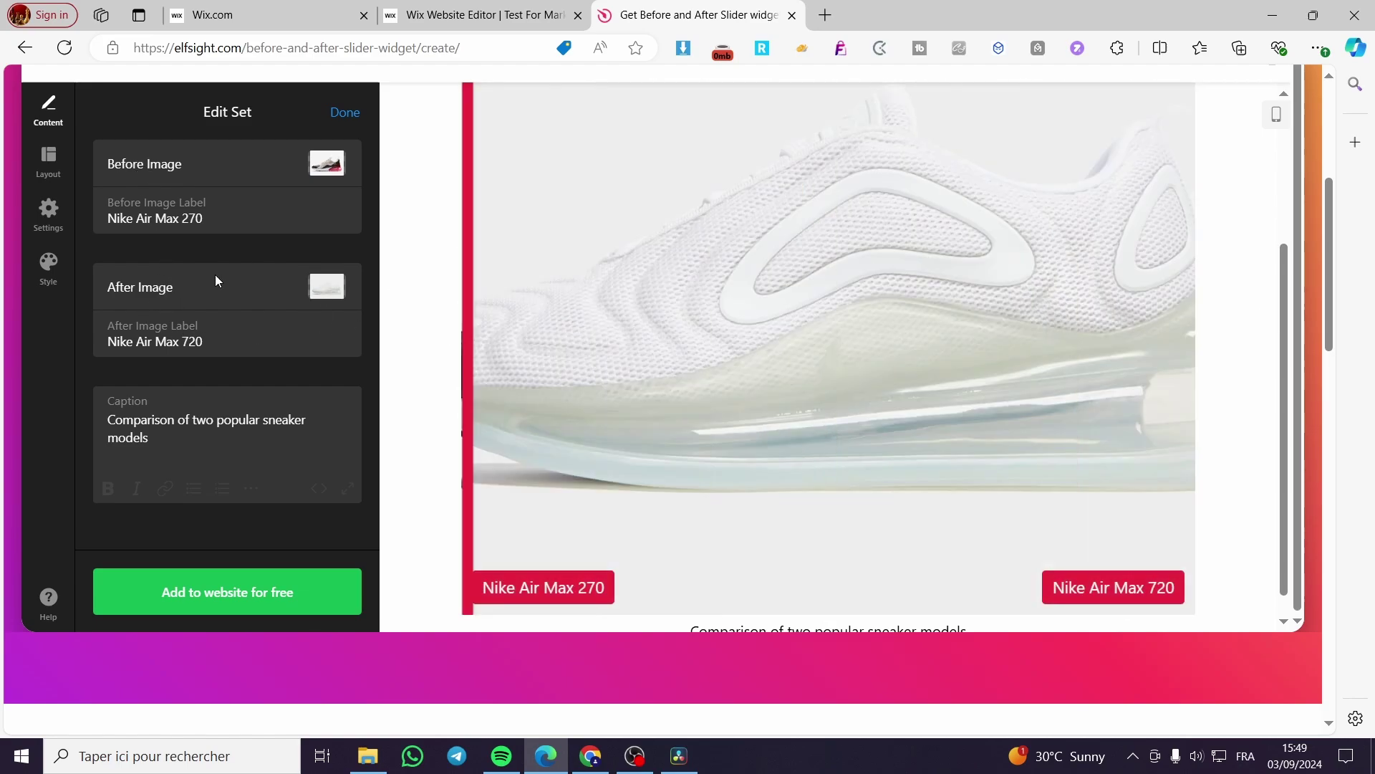
scroll(215, 281, "up", 1)
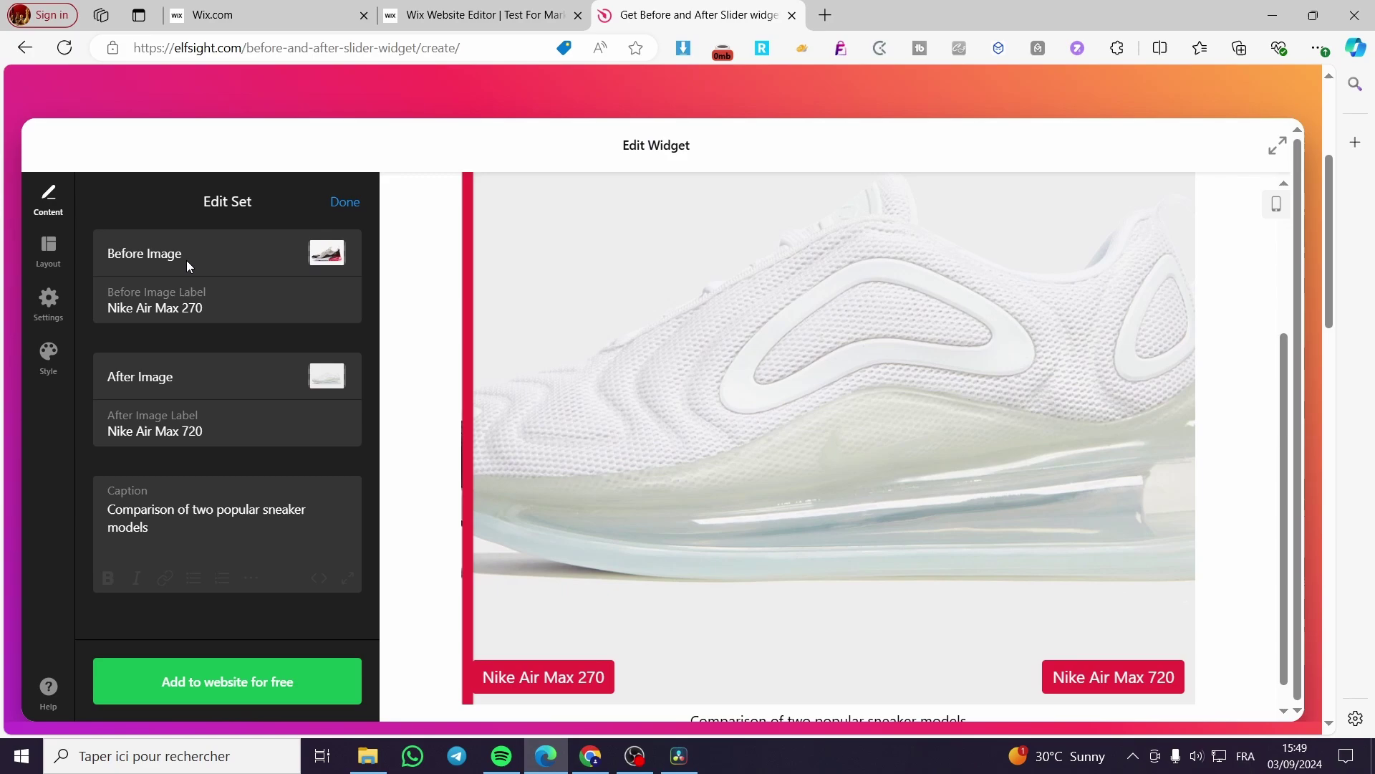
left_click(334, 254)
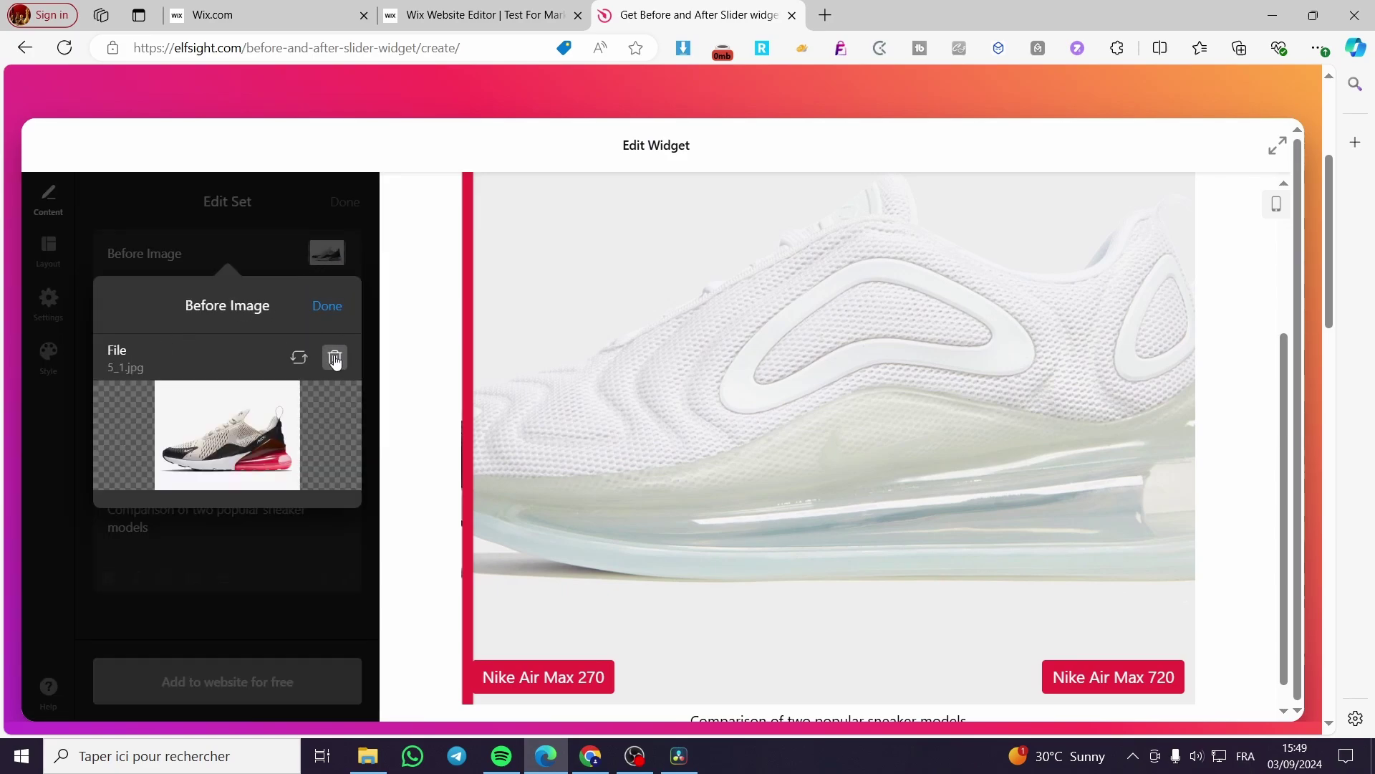
left_click(327, 304)
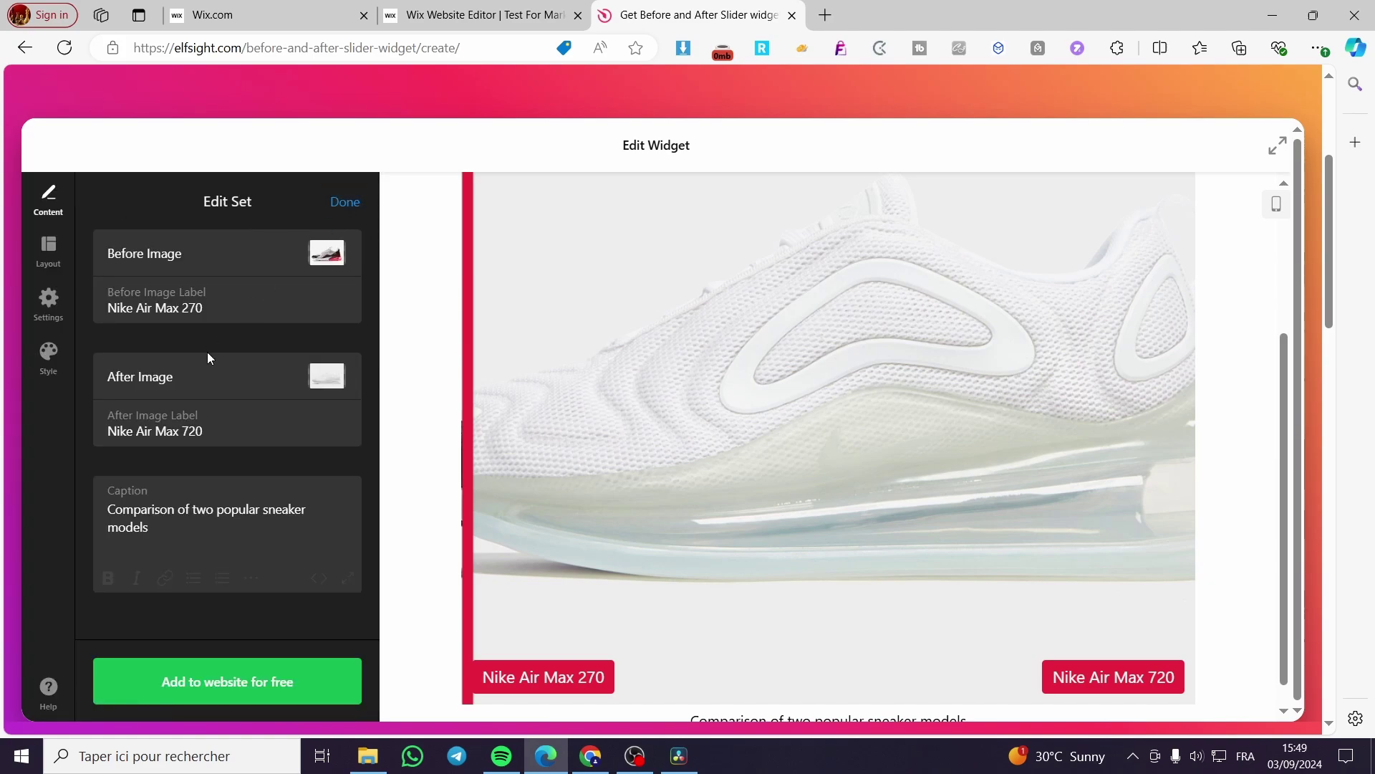
left_click(327, 378)
left_click(334, 429)
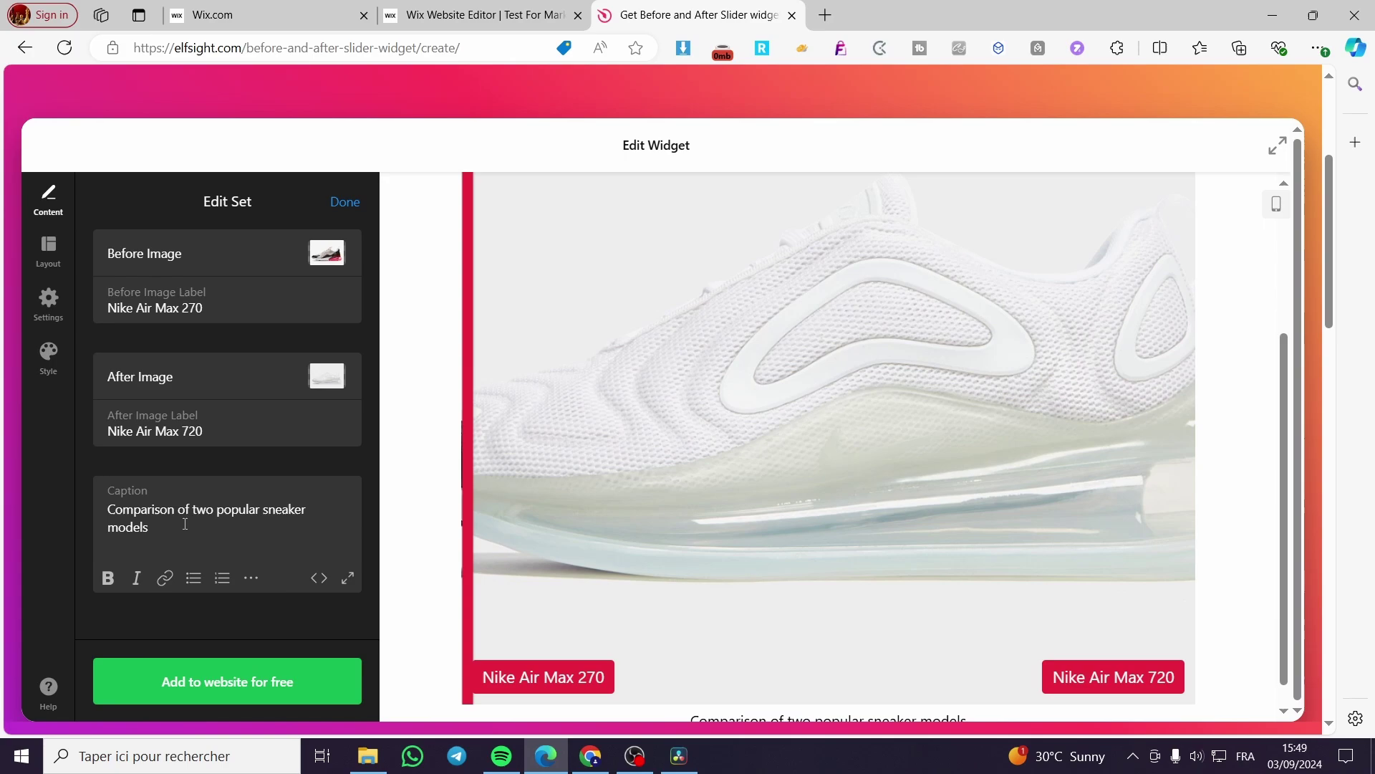
left_click_drag(467, 645, 758, 665)
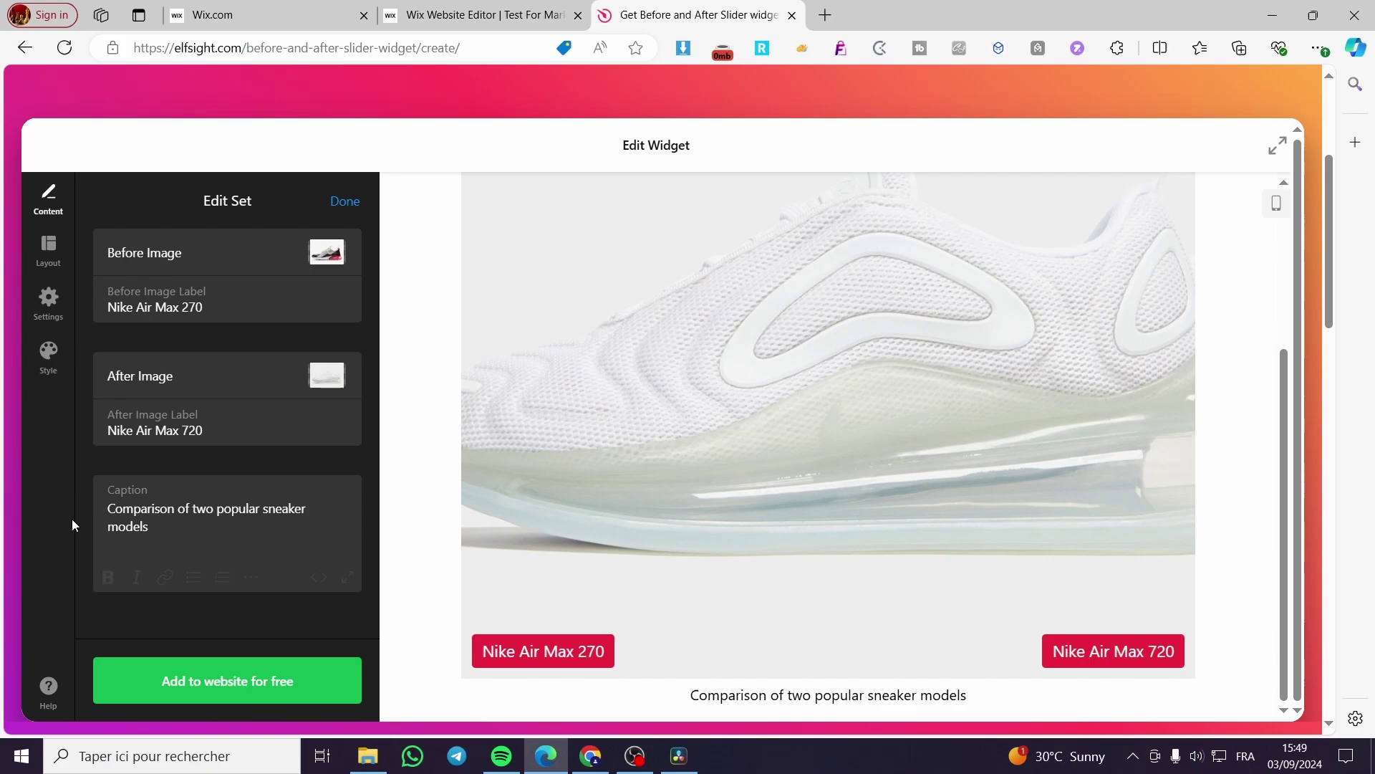
Replace the caption's ending with 'Products' so it reads 'Comparison of two Products', then finish the set.
left_click_drag(148, 528, 90, 502)
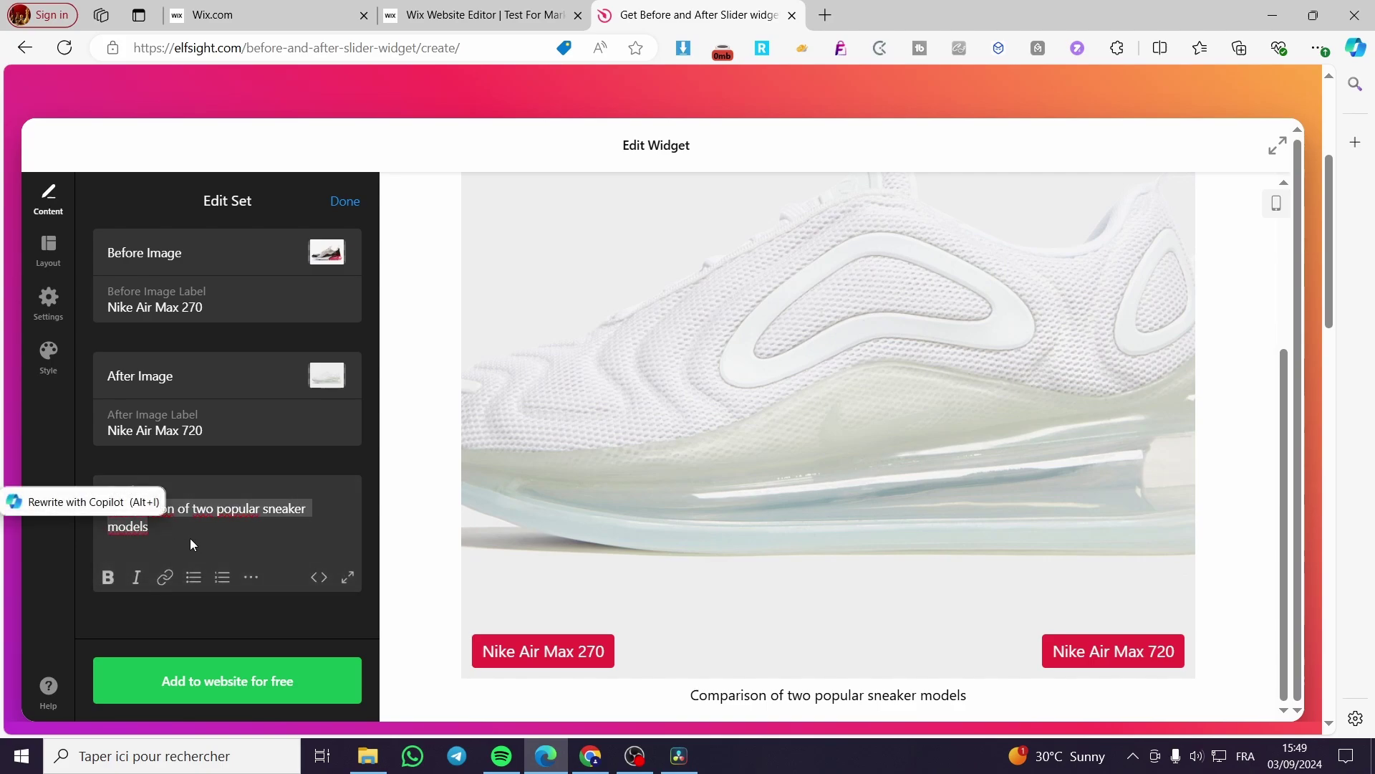
left_click(205, 509)
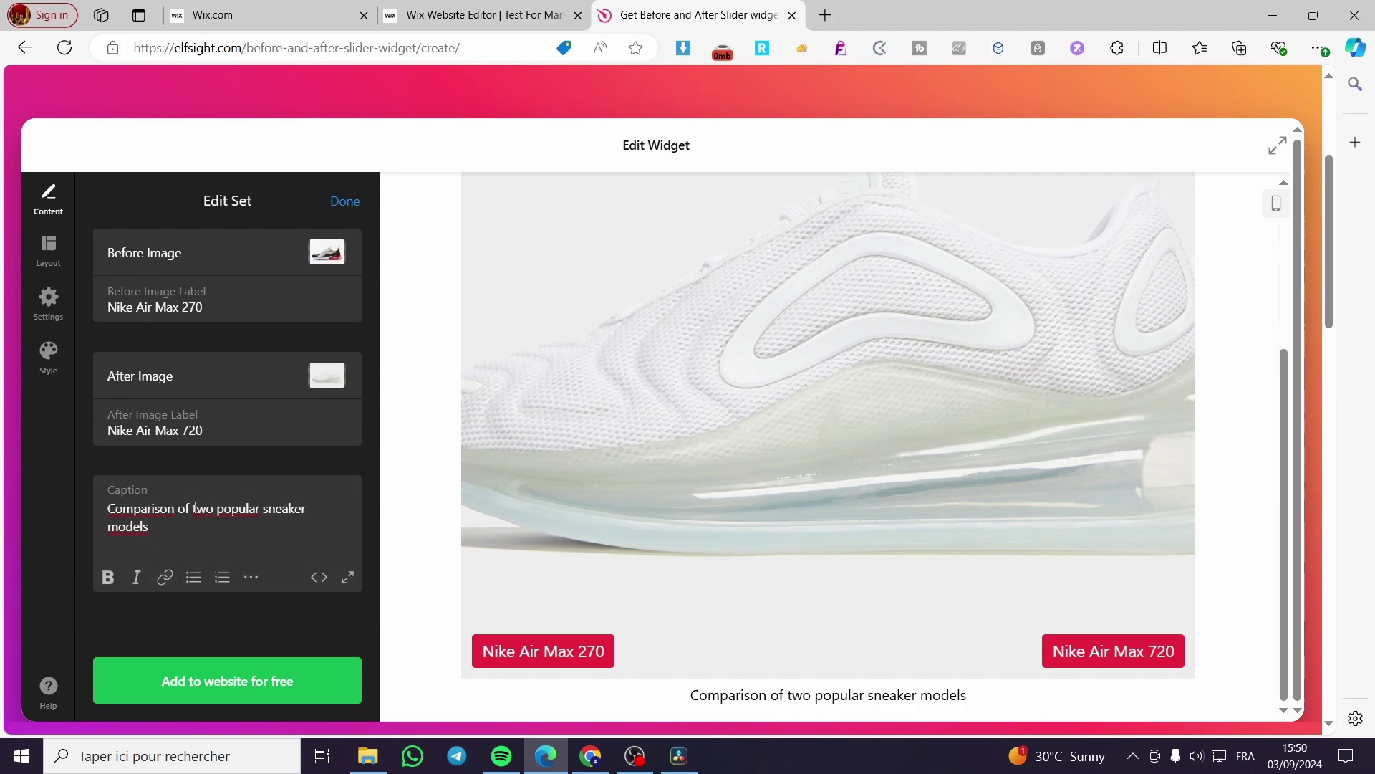
left_click_drag(218, 509, 231, 535)
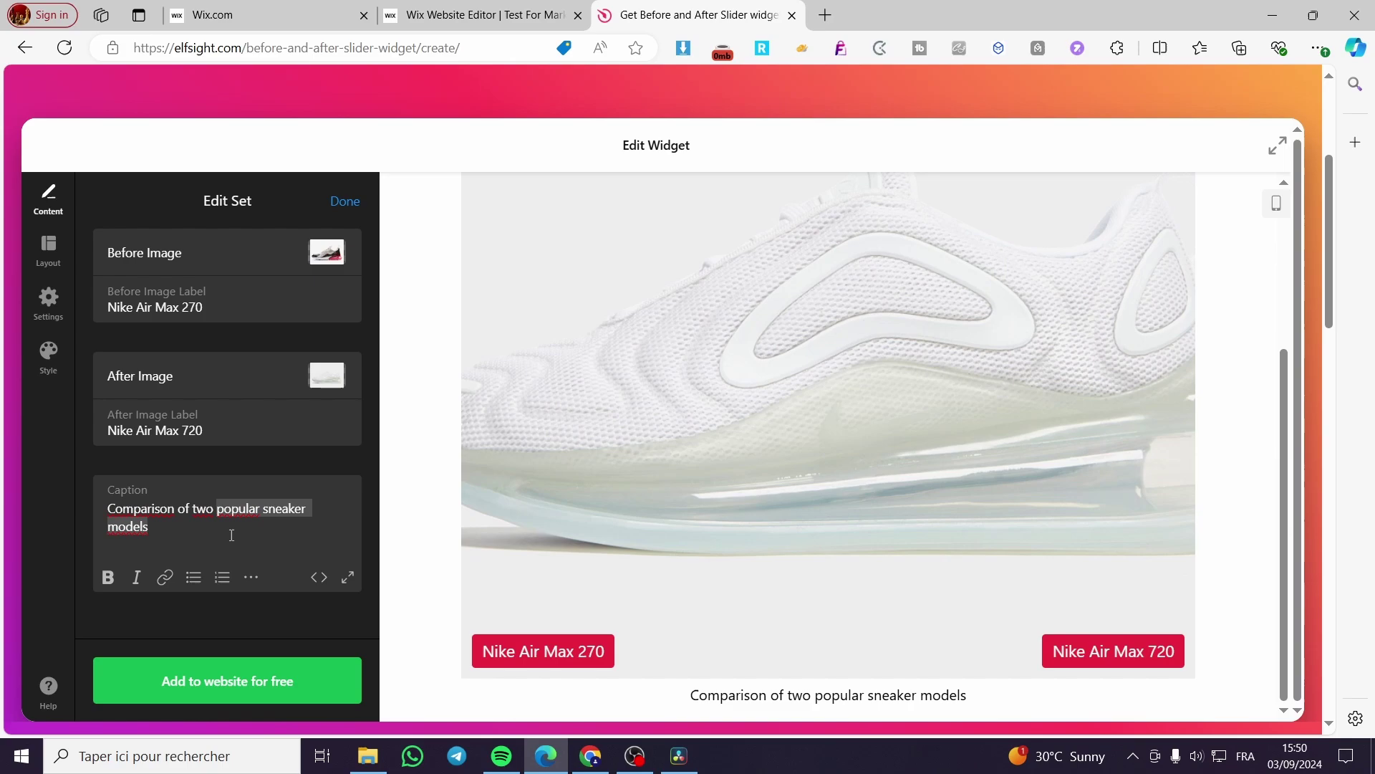
type("Pro")
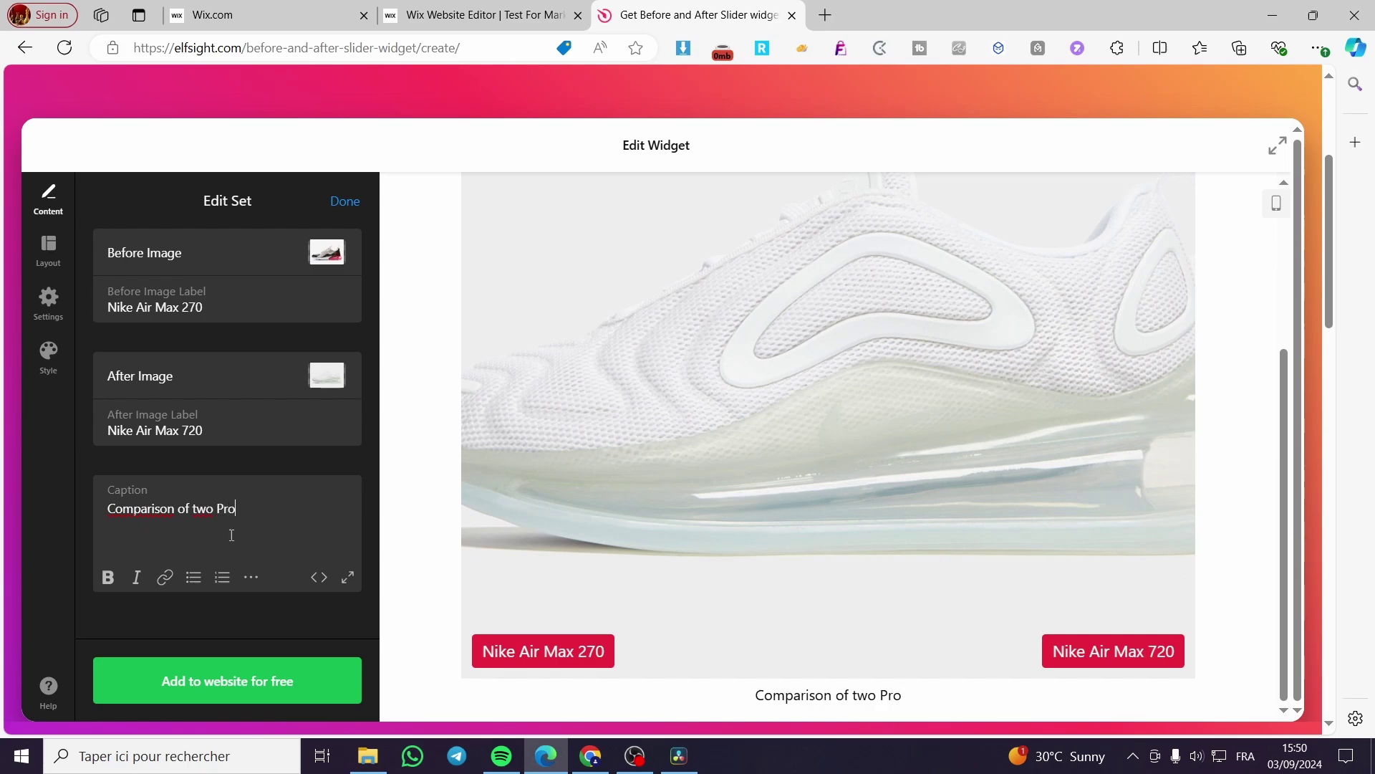
type("ducts")
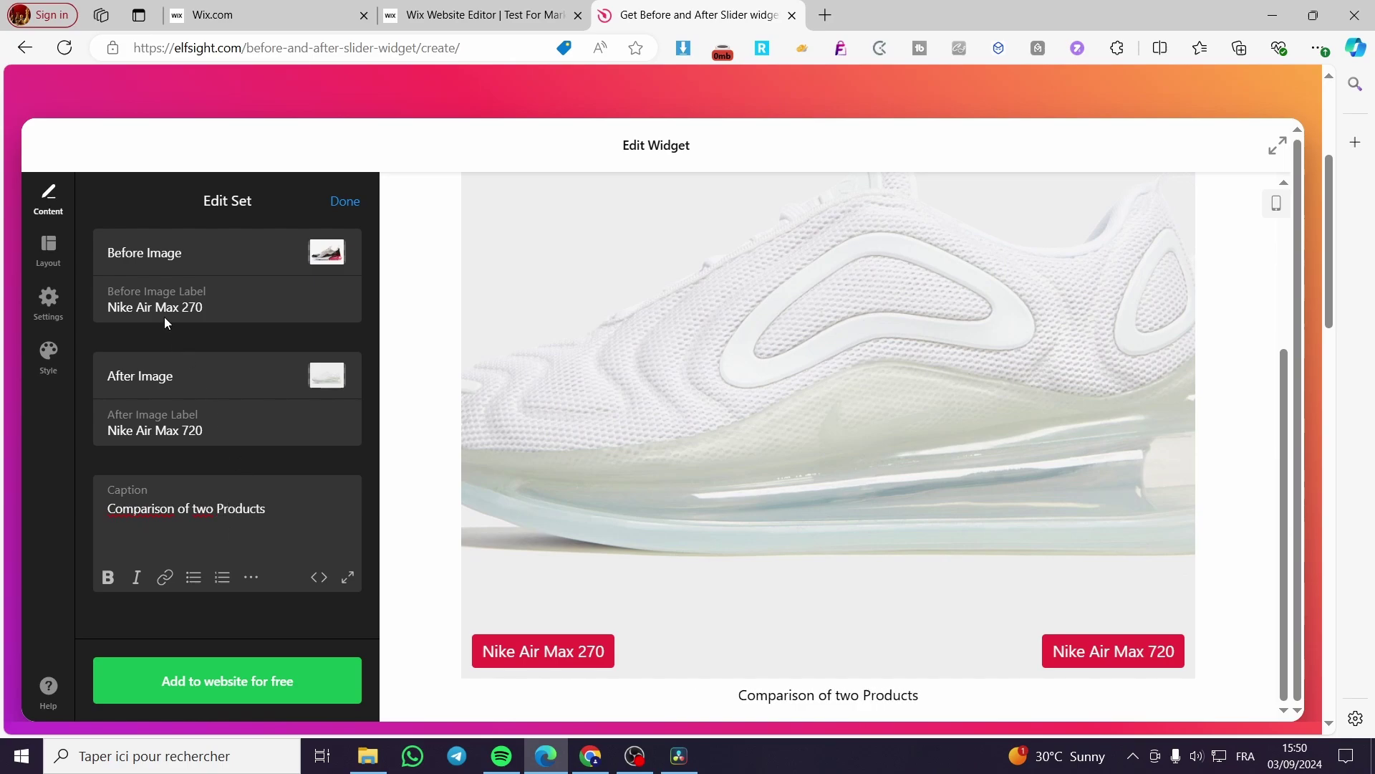
left_click(344, 201)
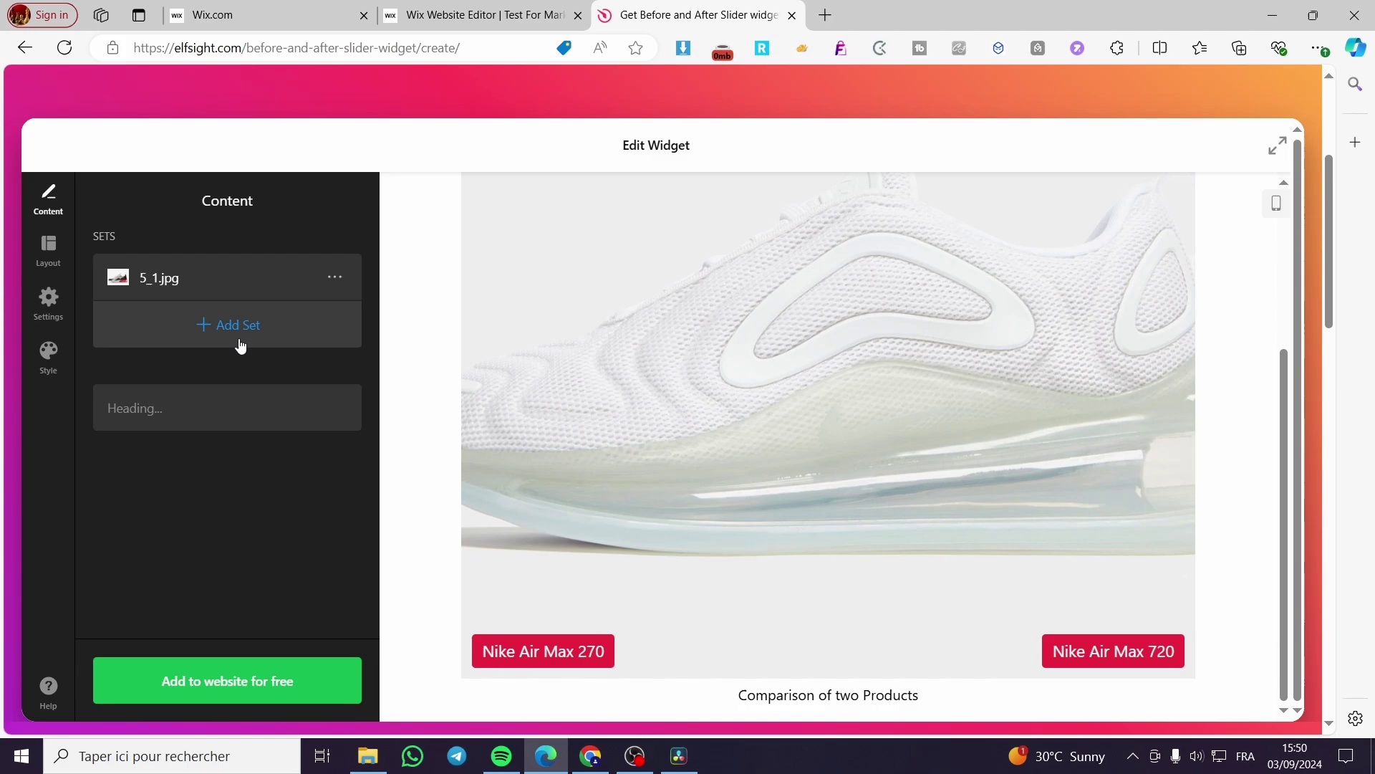
Try the Carousel layout, then keep the widget on the List layout.
scroll(824, 329, "down", 2)
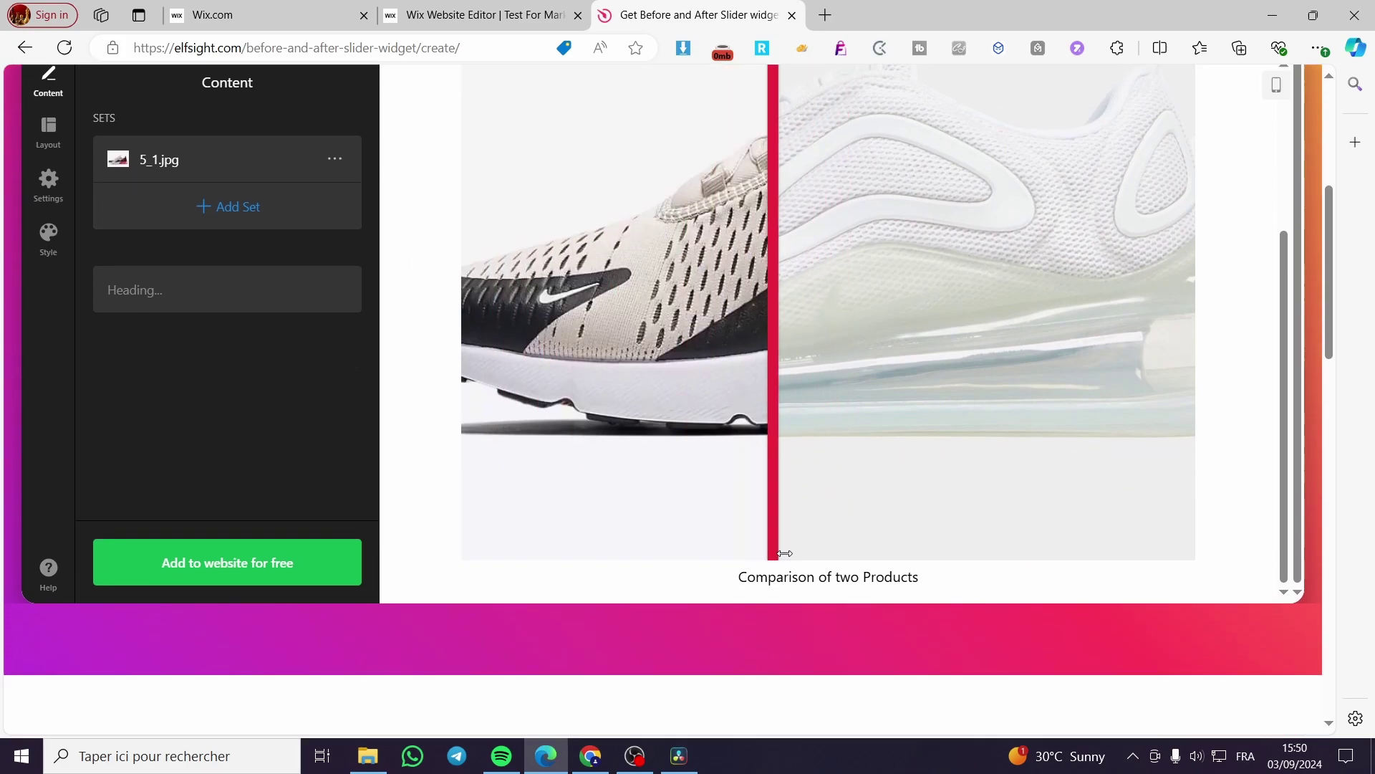
scroll(152, 294, "up", 2)
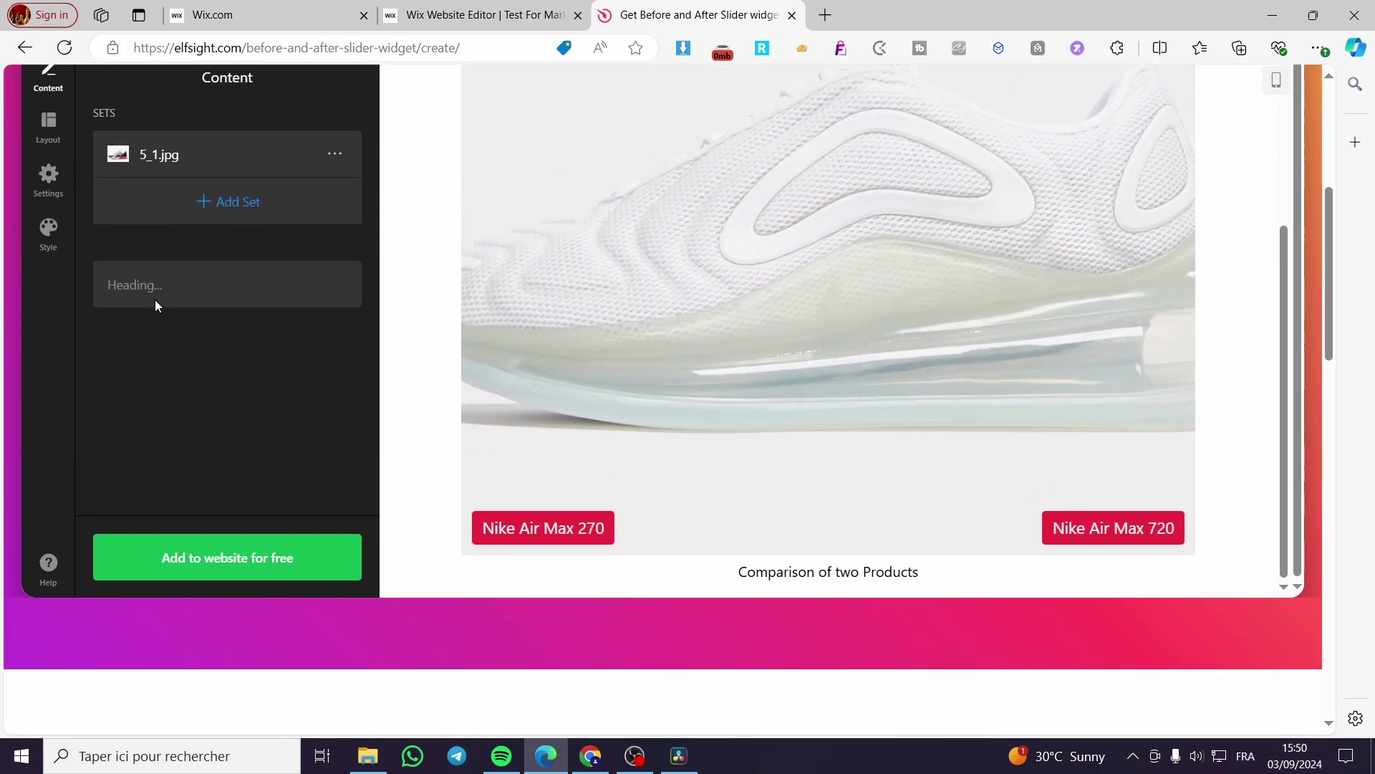
left_click(50, 247)
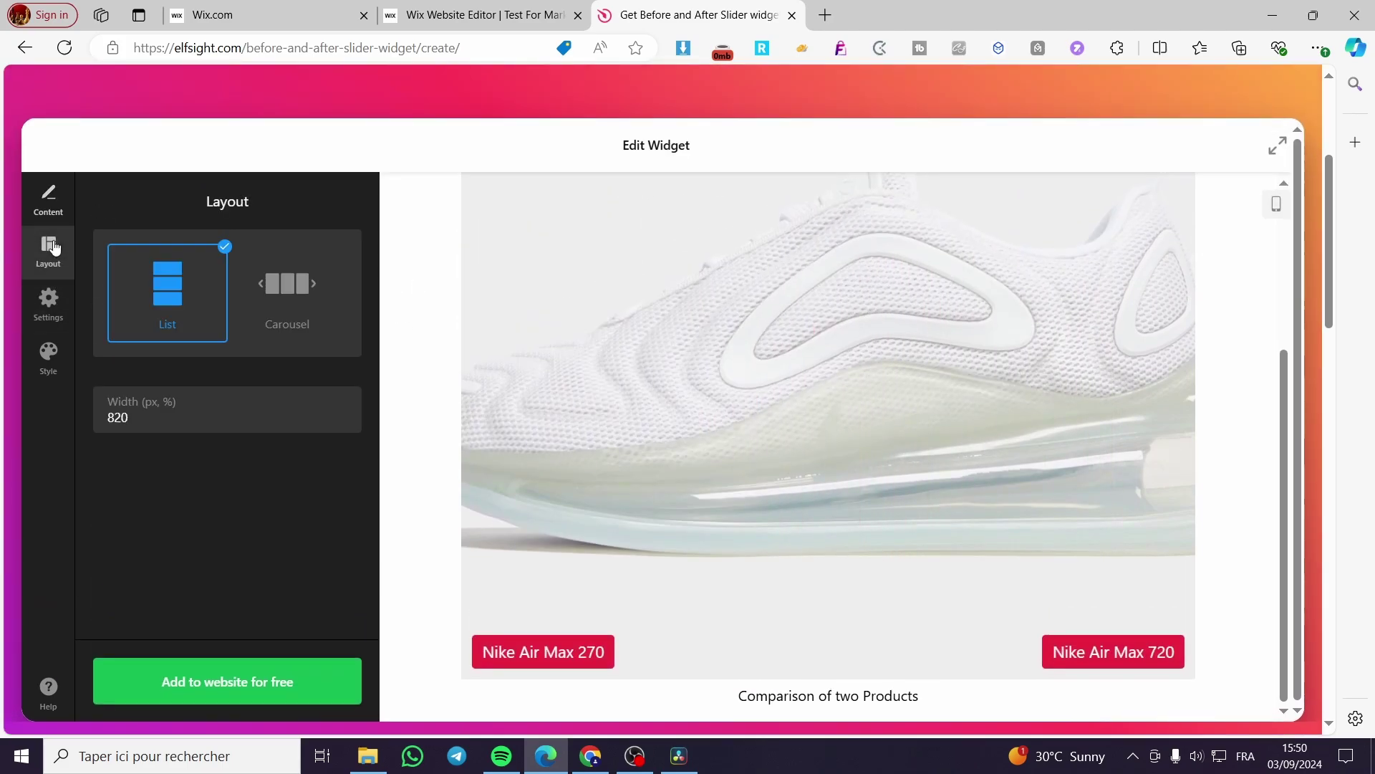
left_click(315, 286)
left_click(209, 293)
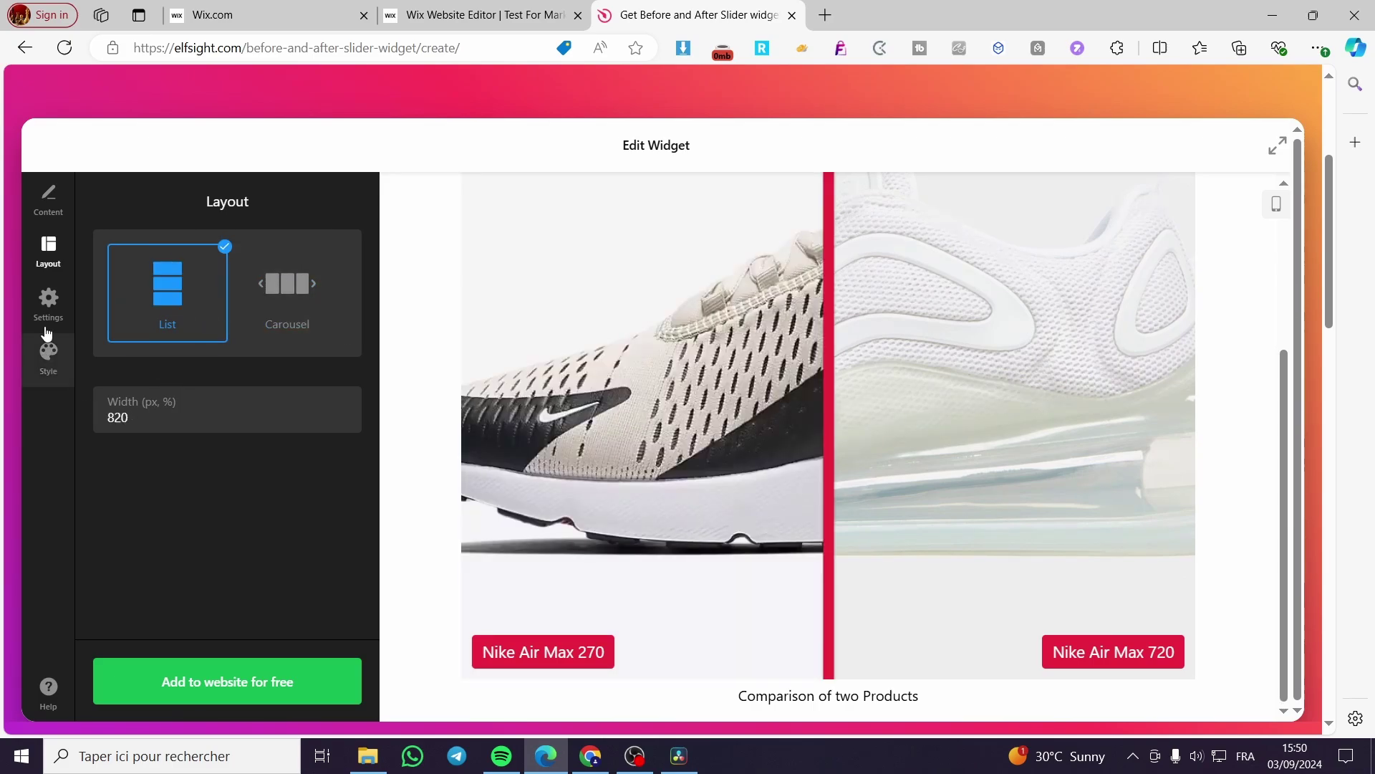
Review the general settings, keeping a horizontal slide direction and labels at the bottom.
left_click(49, 305)
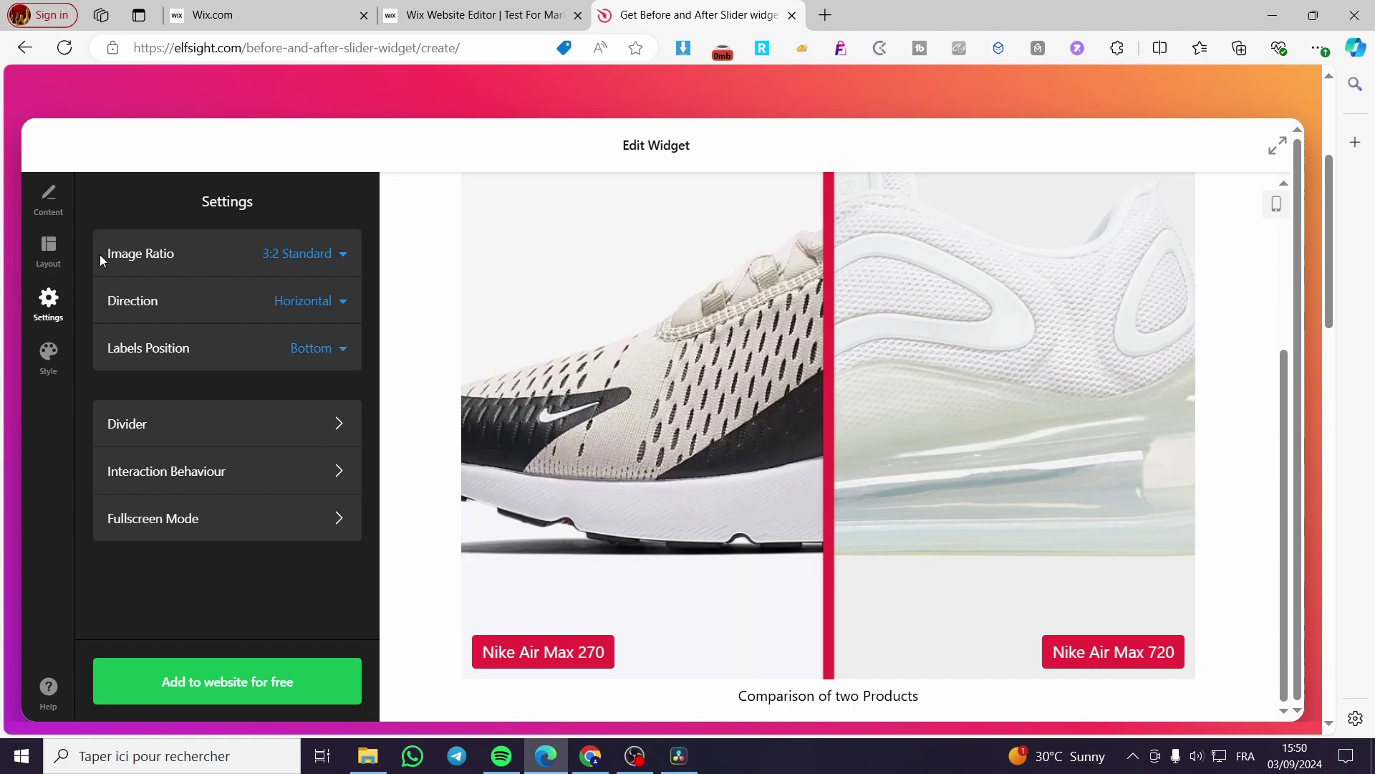
left_click(320, 256)
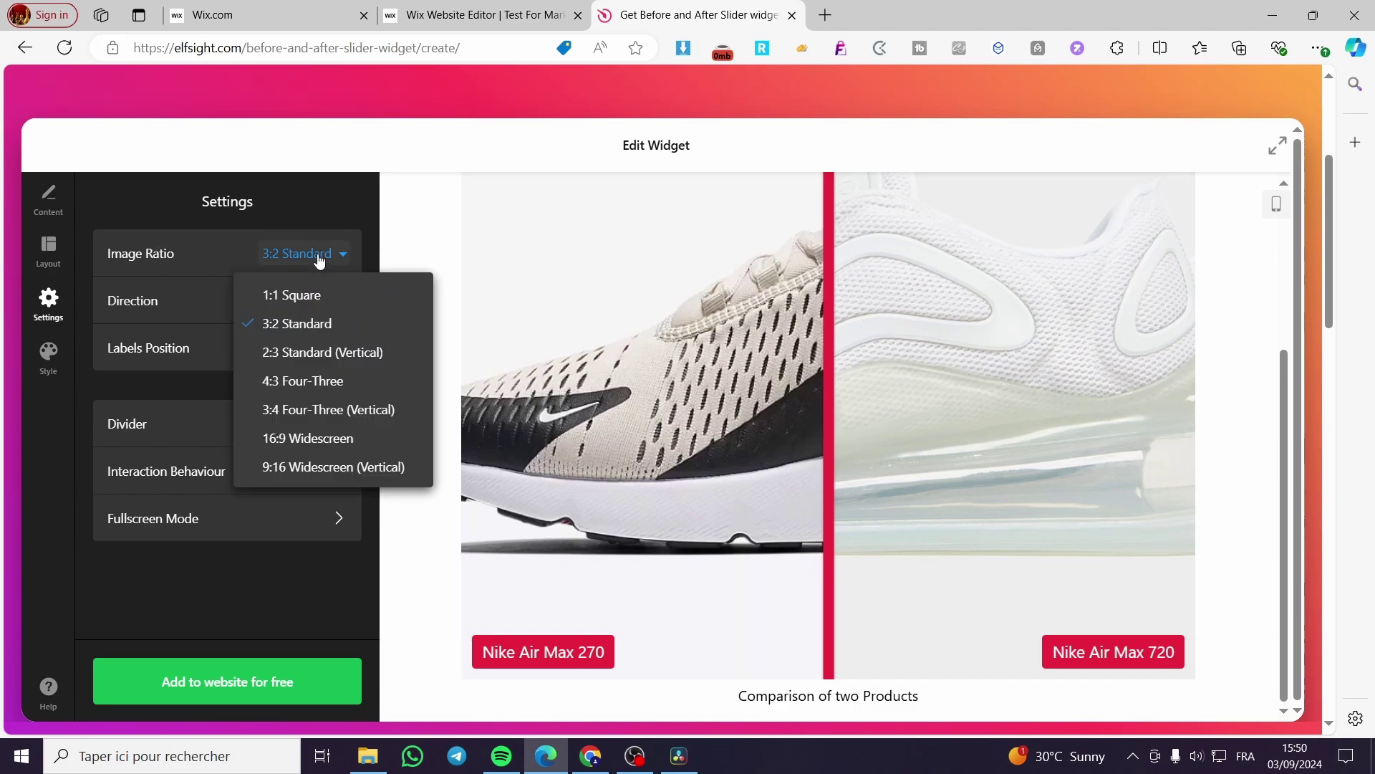
left_click(319, 256)
left_click(328, 304)
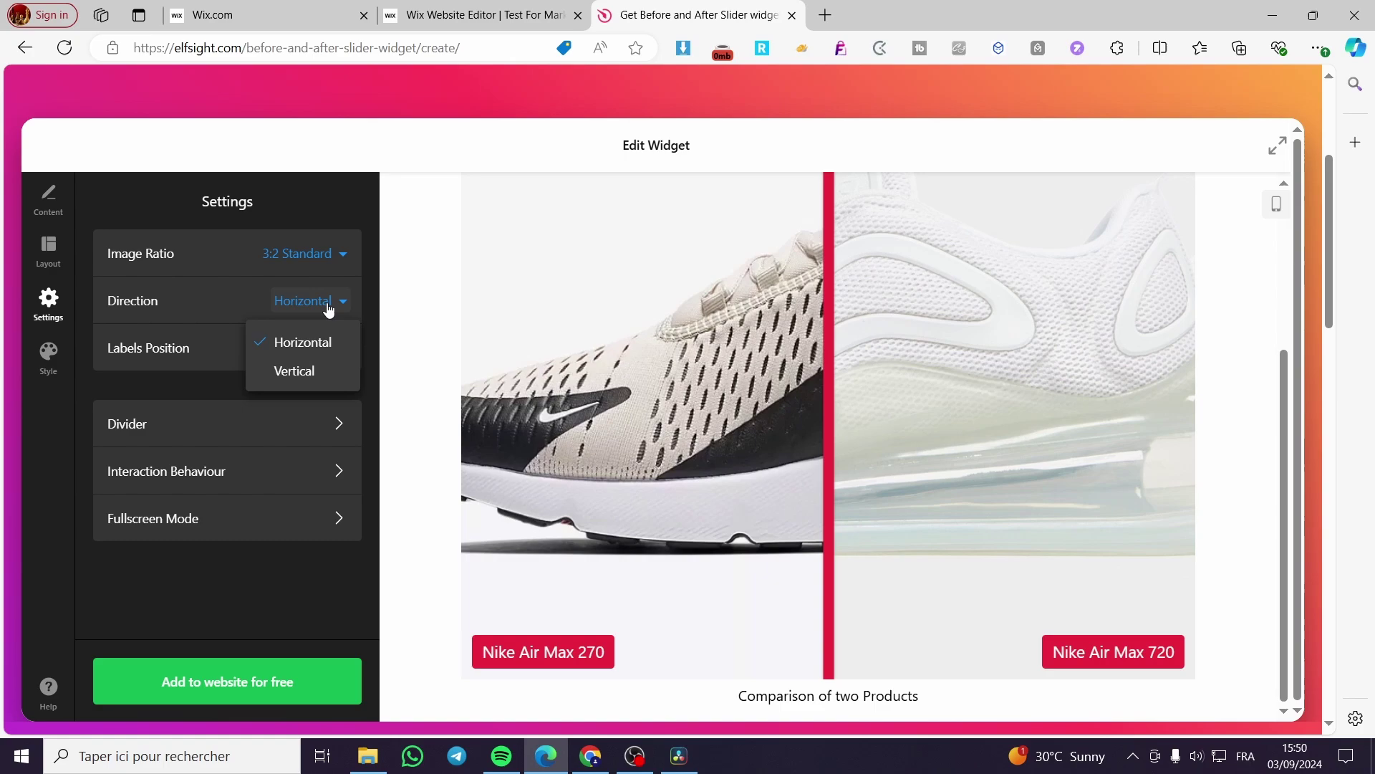
left_click(324, 309)
left_click(326, 308)
left_click(328, 380)
left_click(317, 313)
left_click(322, 344)
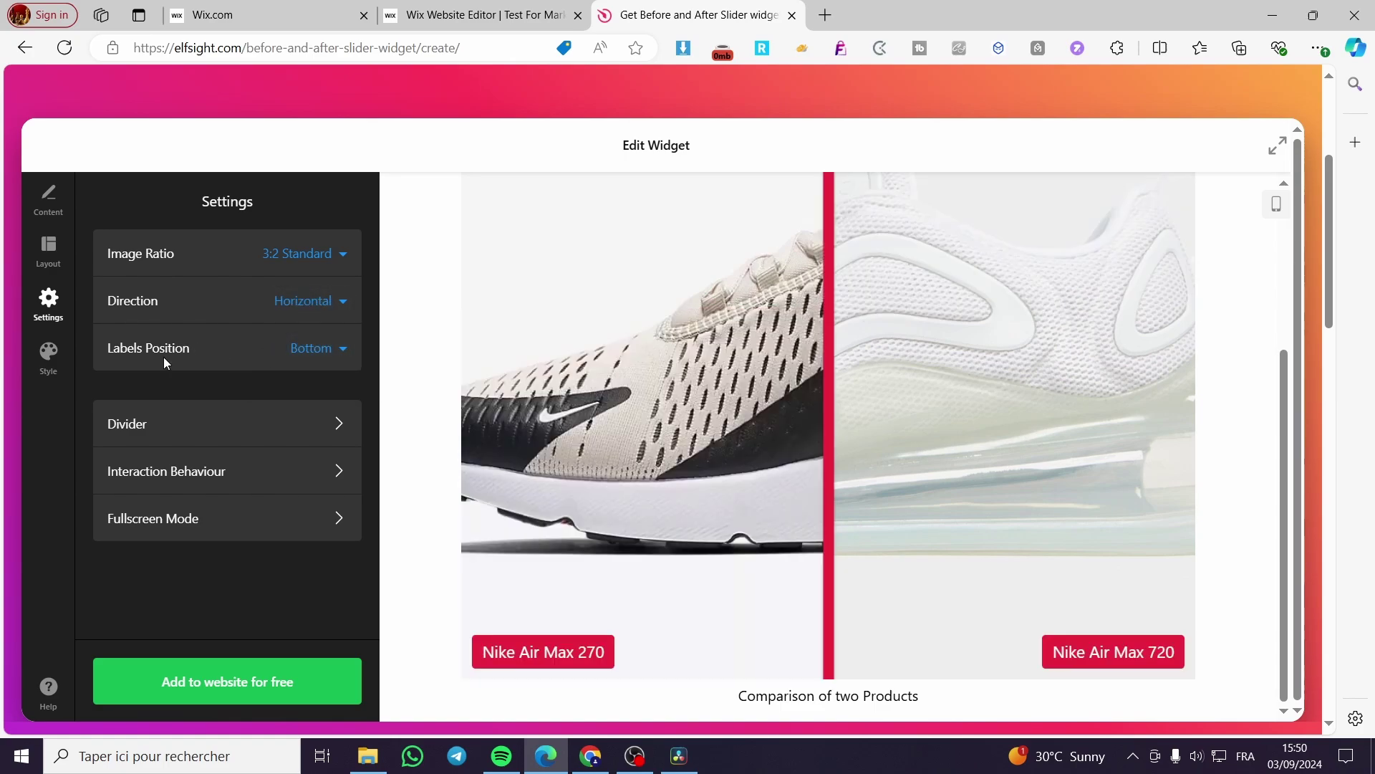
left_click(316, 353)
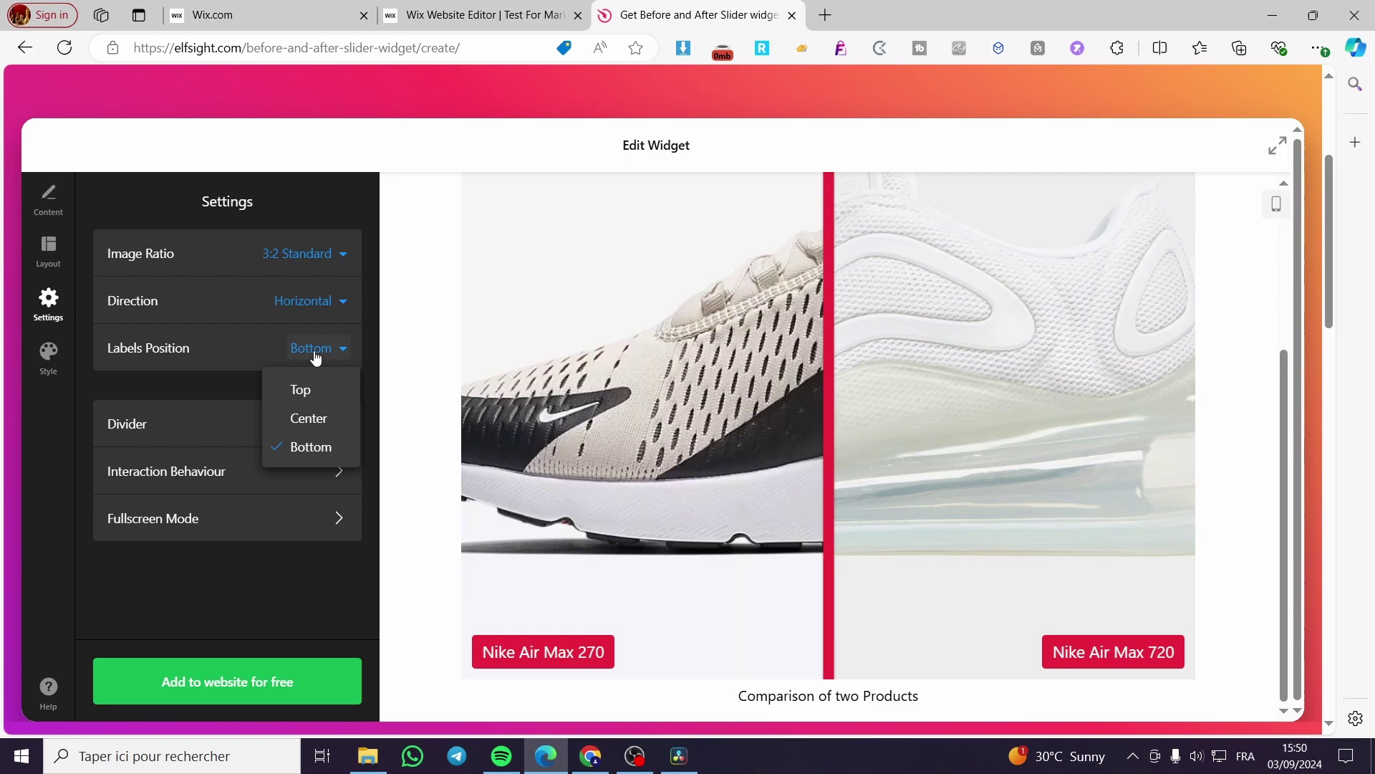
left_click(315, 356)
Set the divider to start at position 50 with size 7 and arrow handles shown.
left_click(265, 415)
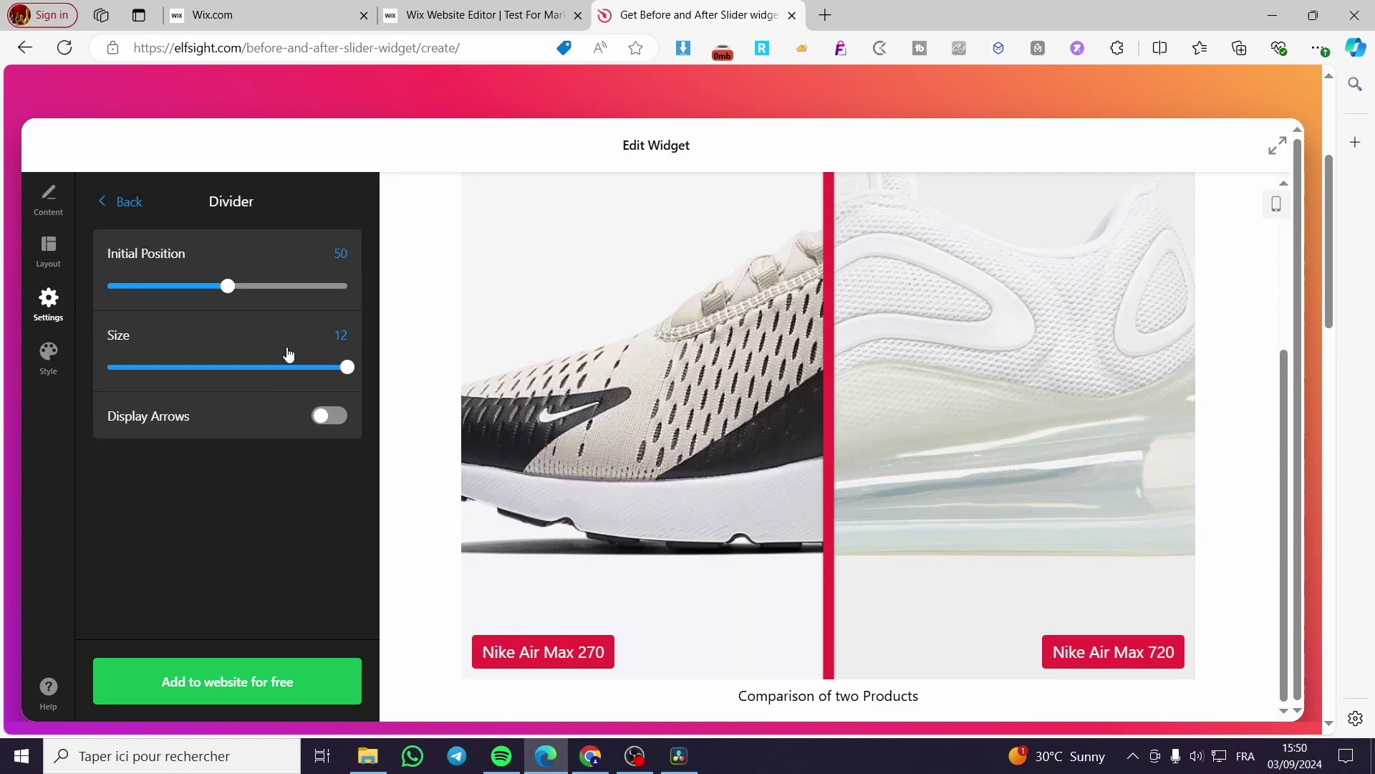
mouse_move(218, 289)
left_mouse_down()
mouse_move(243, 286)
mouse_move(212, 285)
mouse_move(228, 285)
left_mouse_up()
left_click_drag(349, 366, 241, 367)
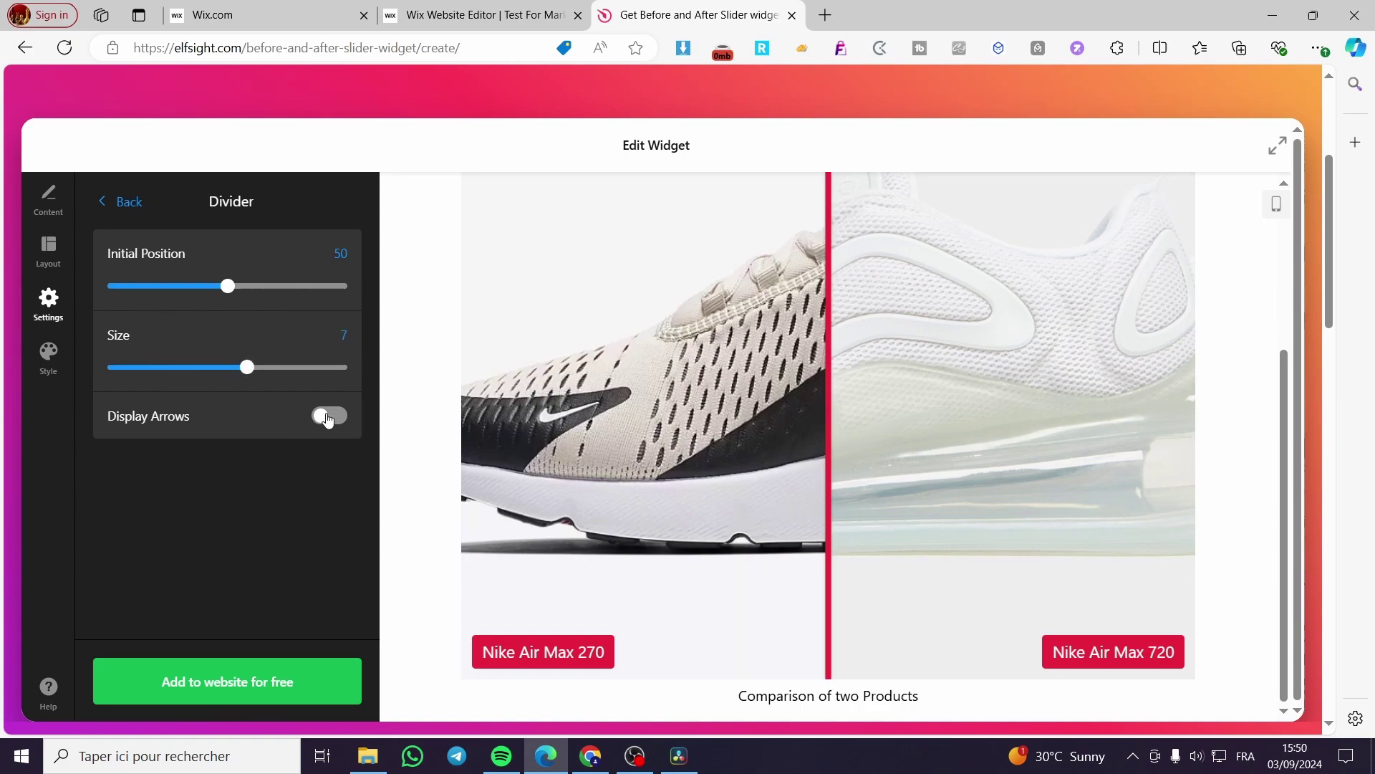
left_click(328, 418)
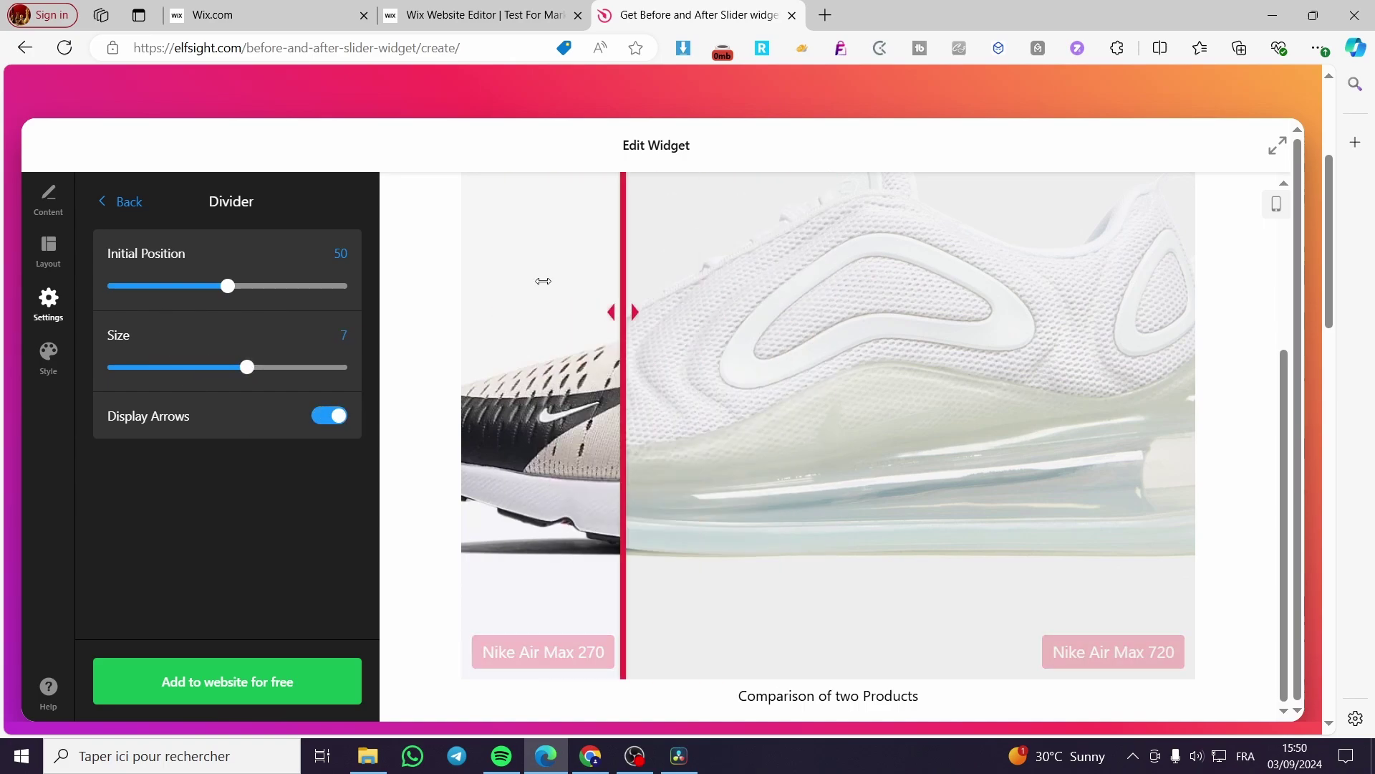
left_click(131, 202)
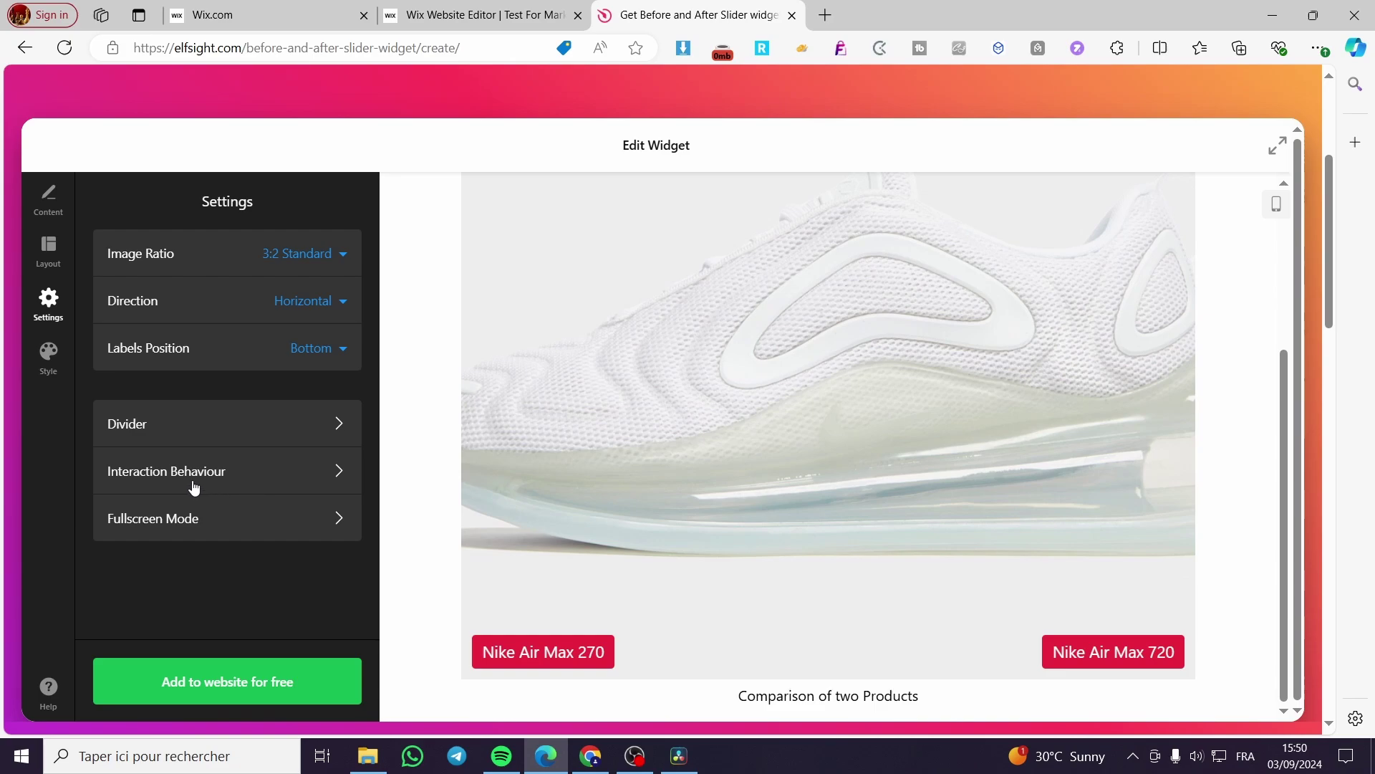
Keep Hover as the interaction, check Style, and save via 'Add to website for free'.
left_click(271, 474)
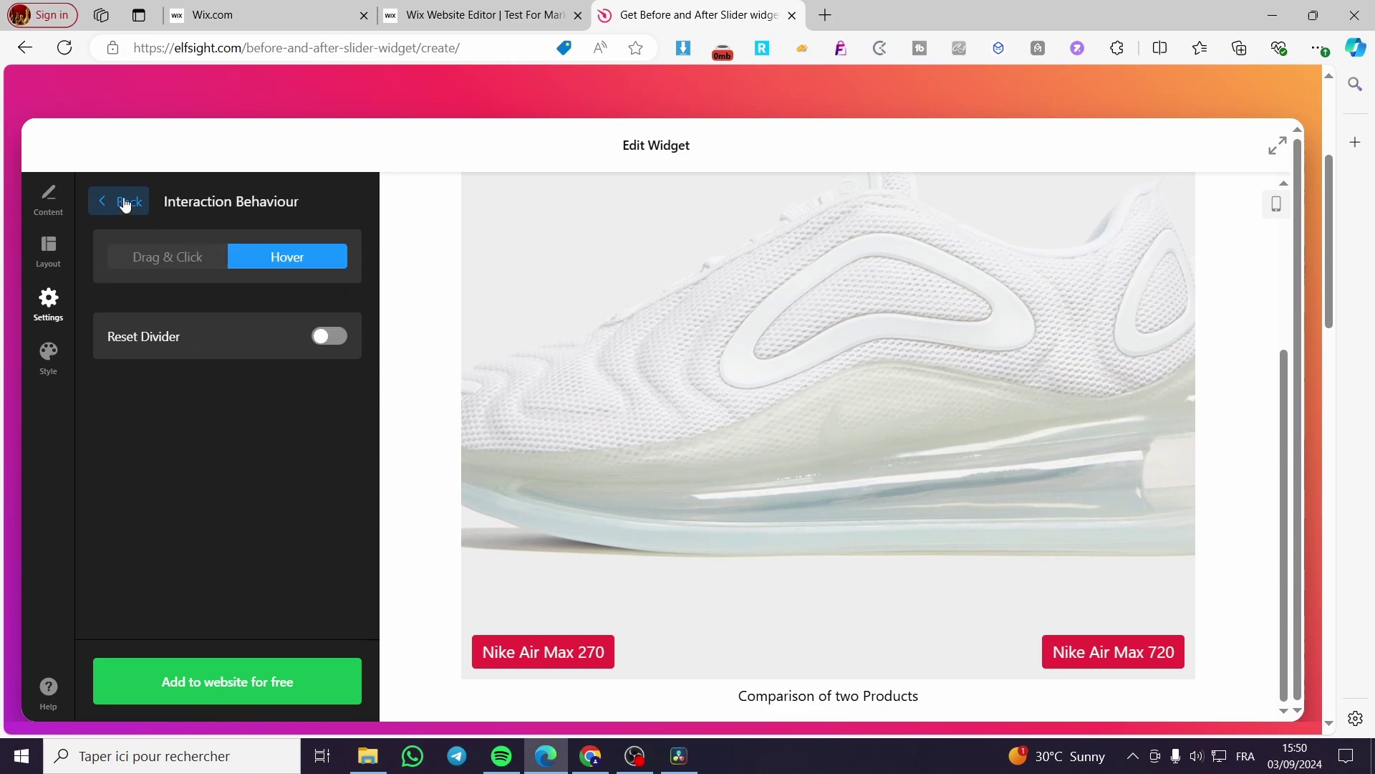
left_click(264, 272)
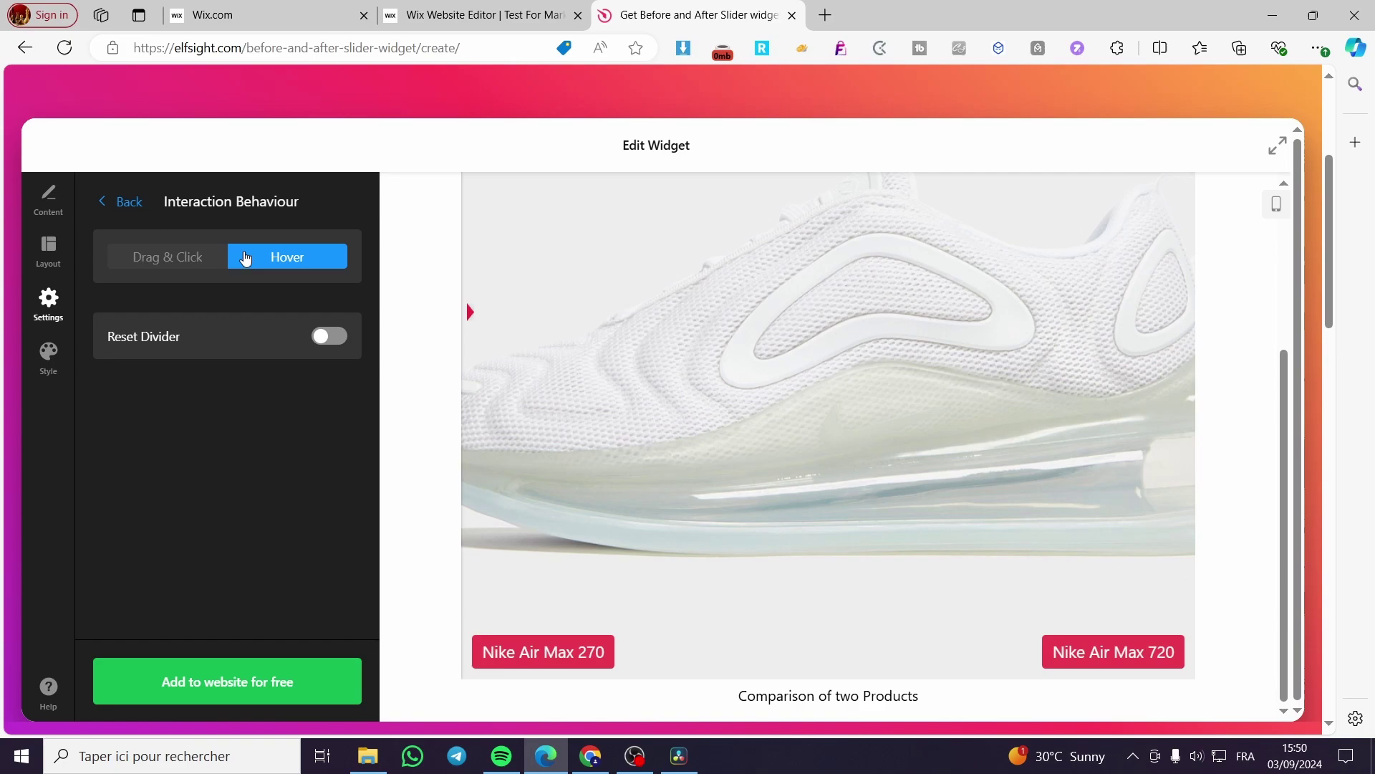
left_click(124, 206)
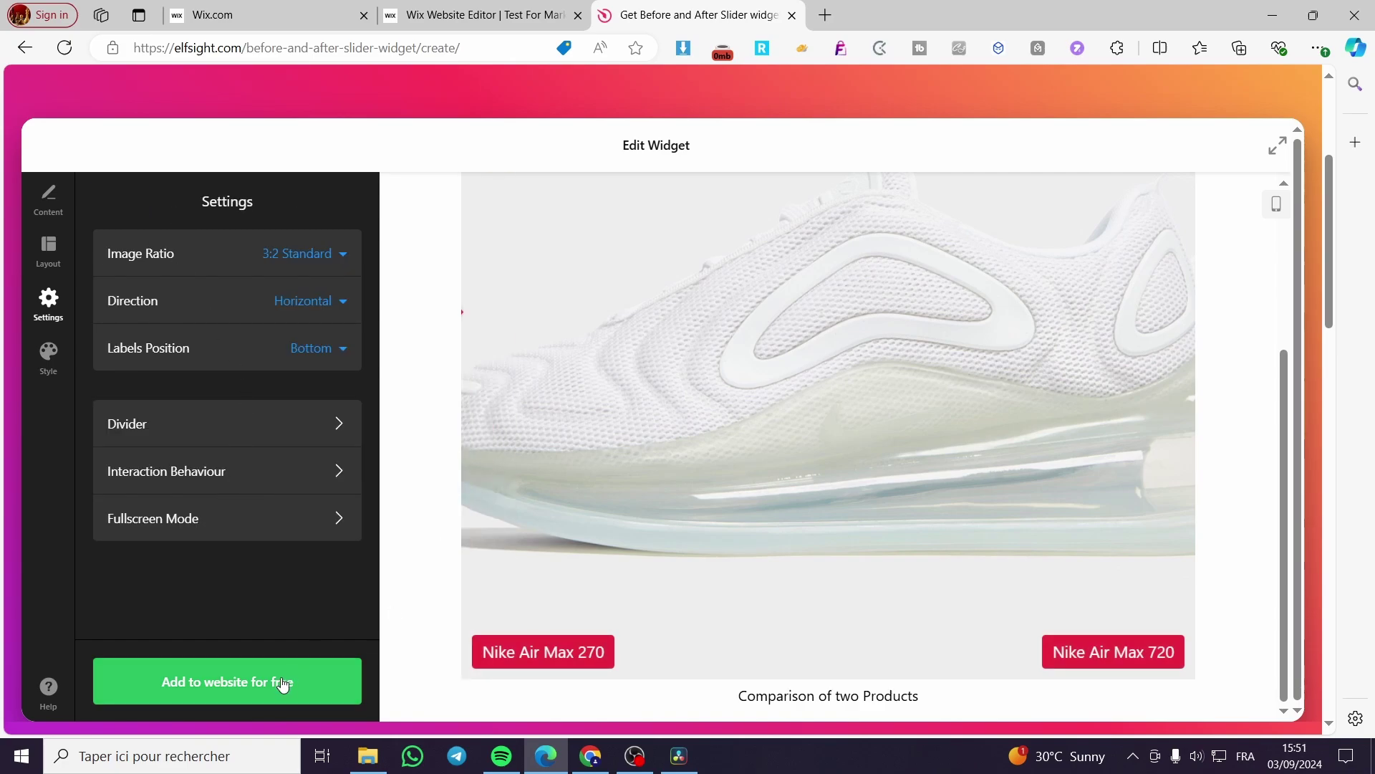
left_click(52, 358)
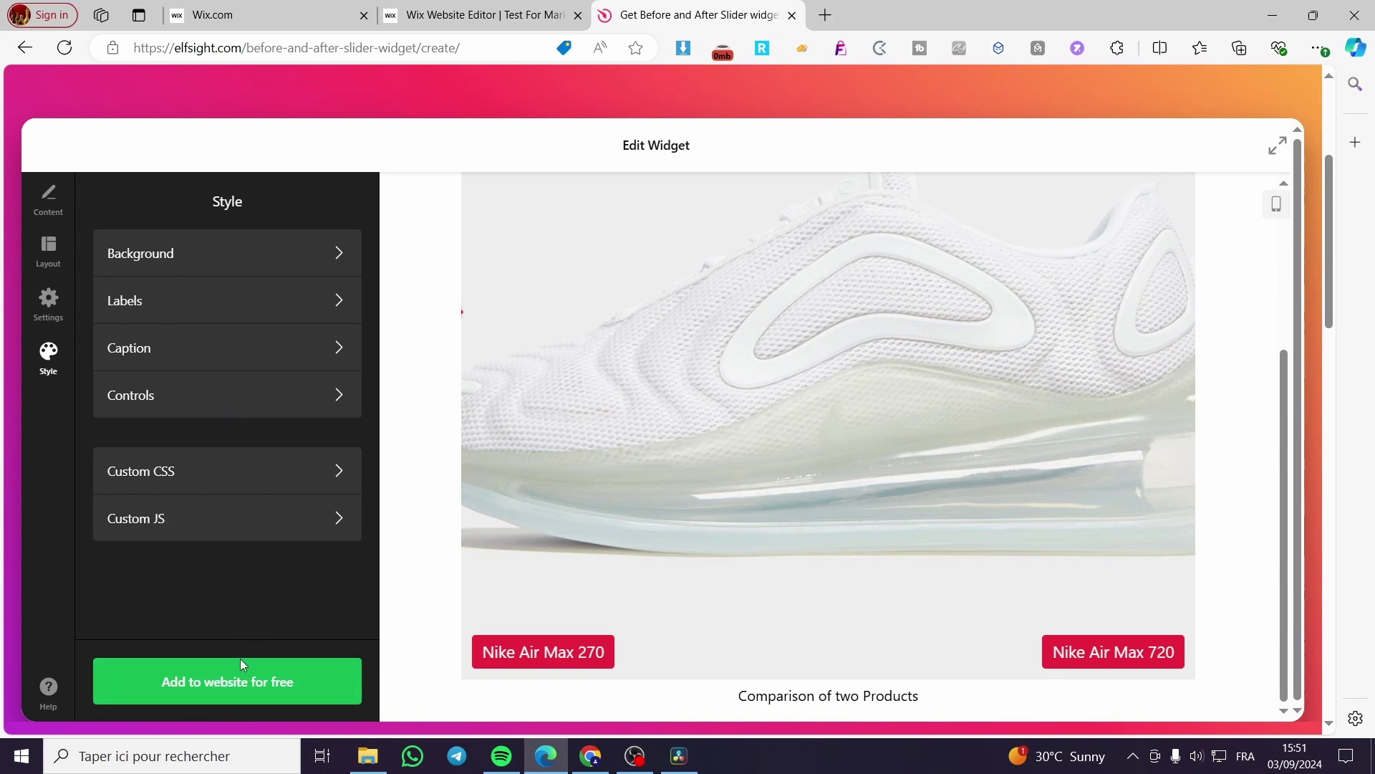
left_click(236, 679)
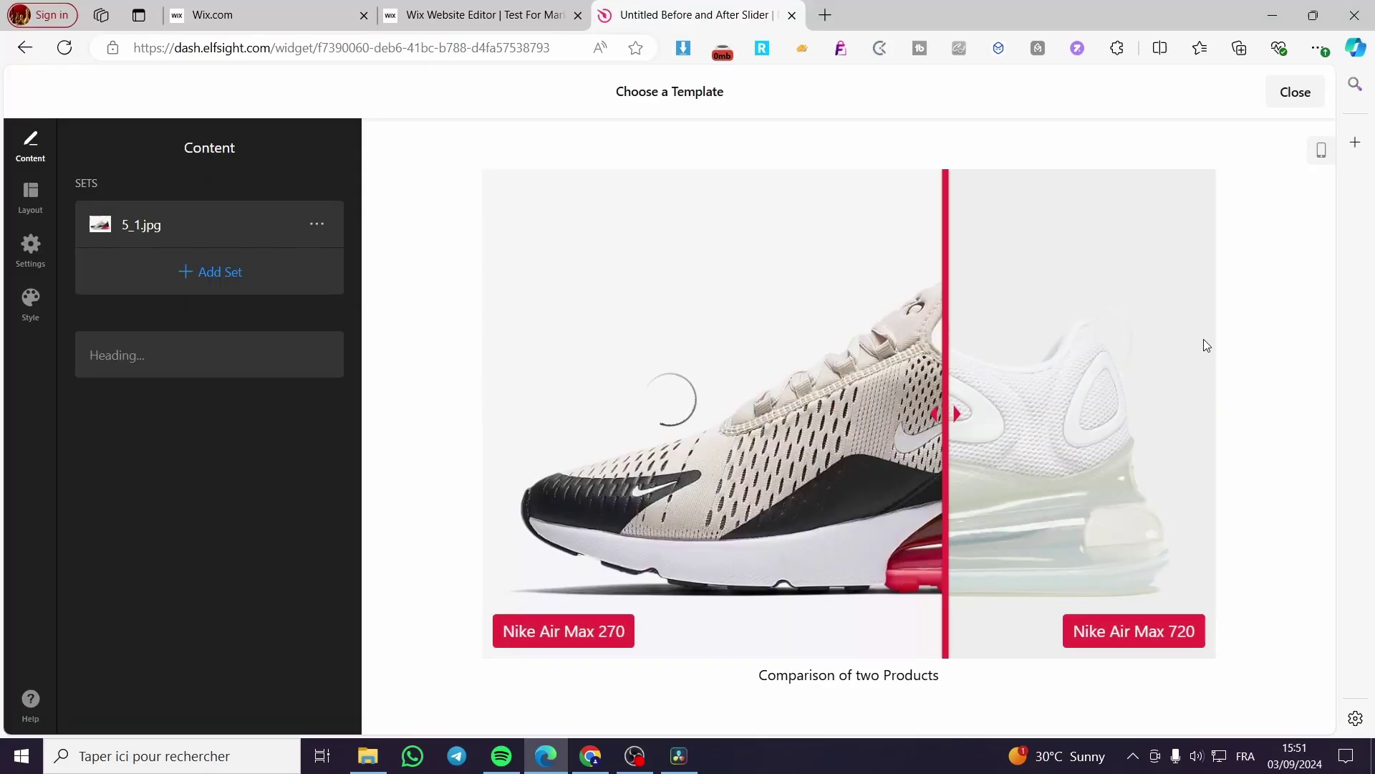
Publish the slider widget and select the Free plan to get its embed code.
left_click_drag(945, 358, 866, 386)
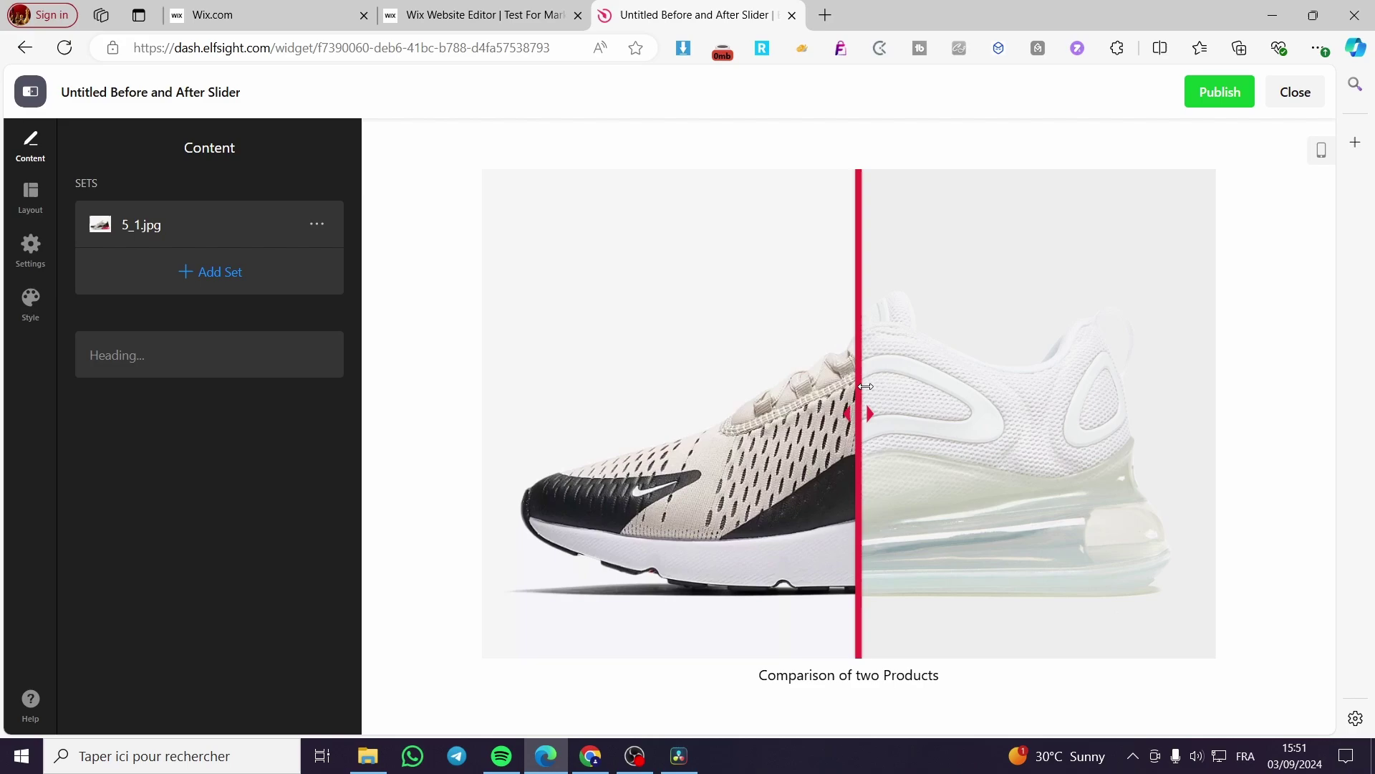
left_click(1229, 91)
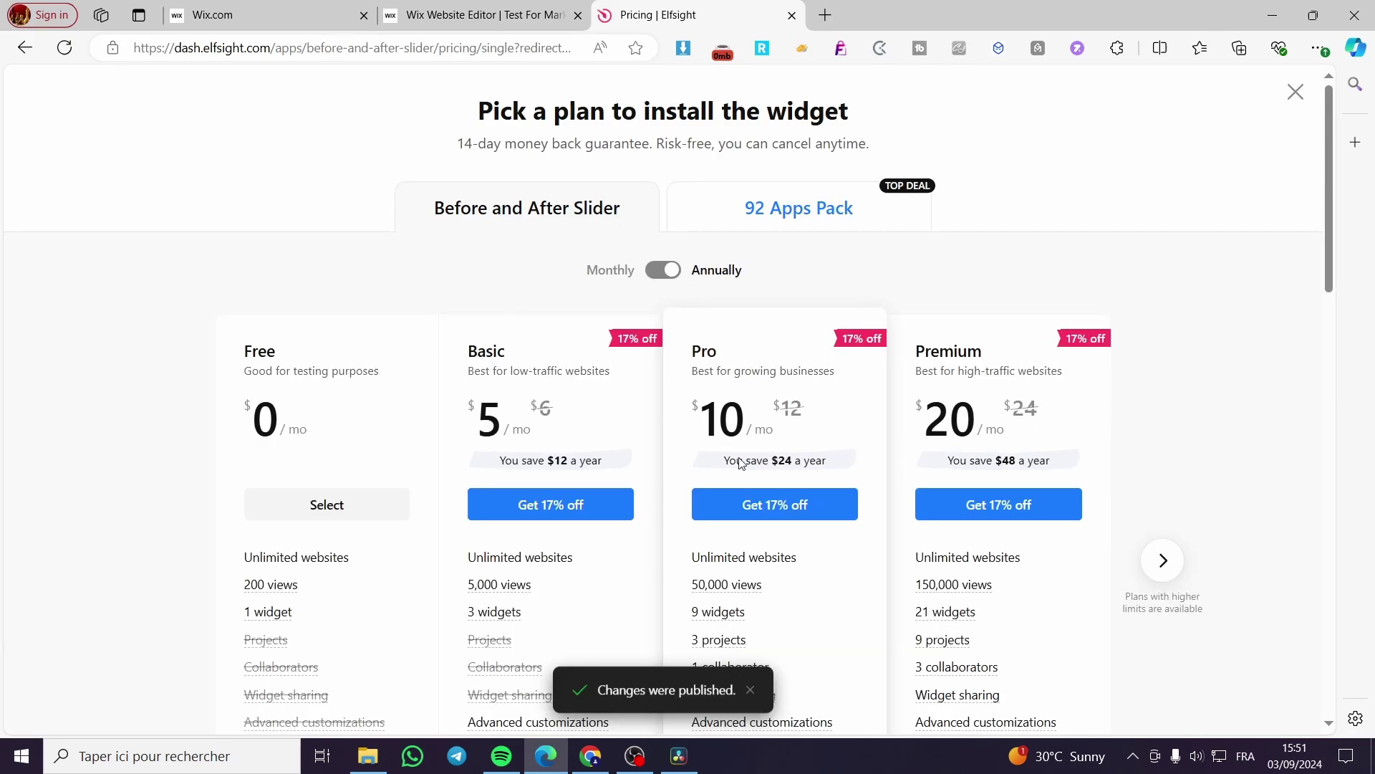
scroll(865, 448, "down", 3)
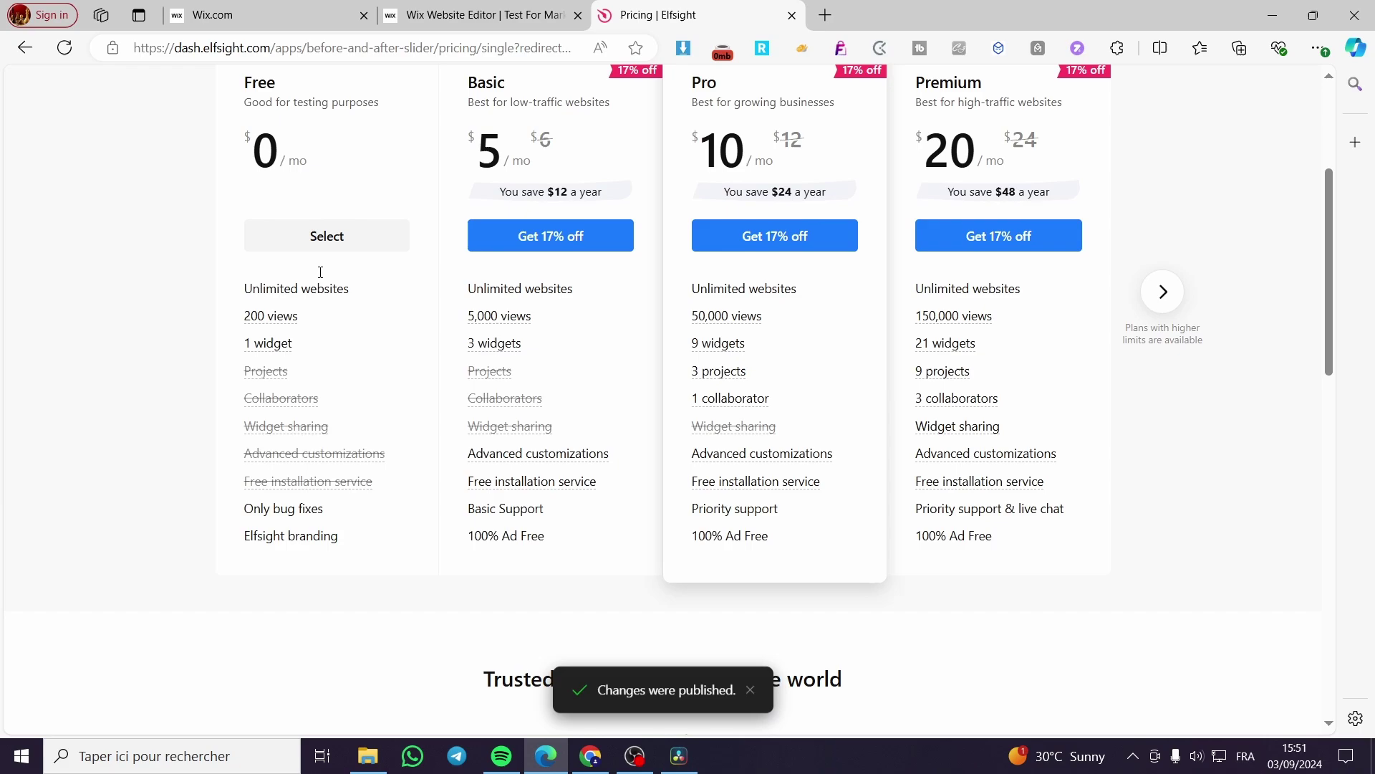
left_click(325, 250)
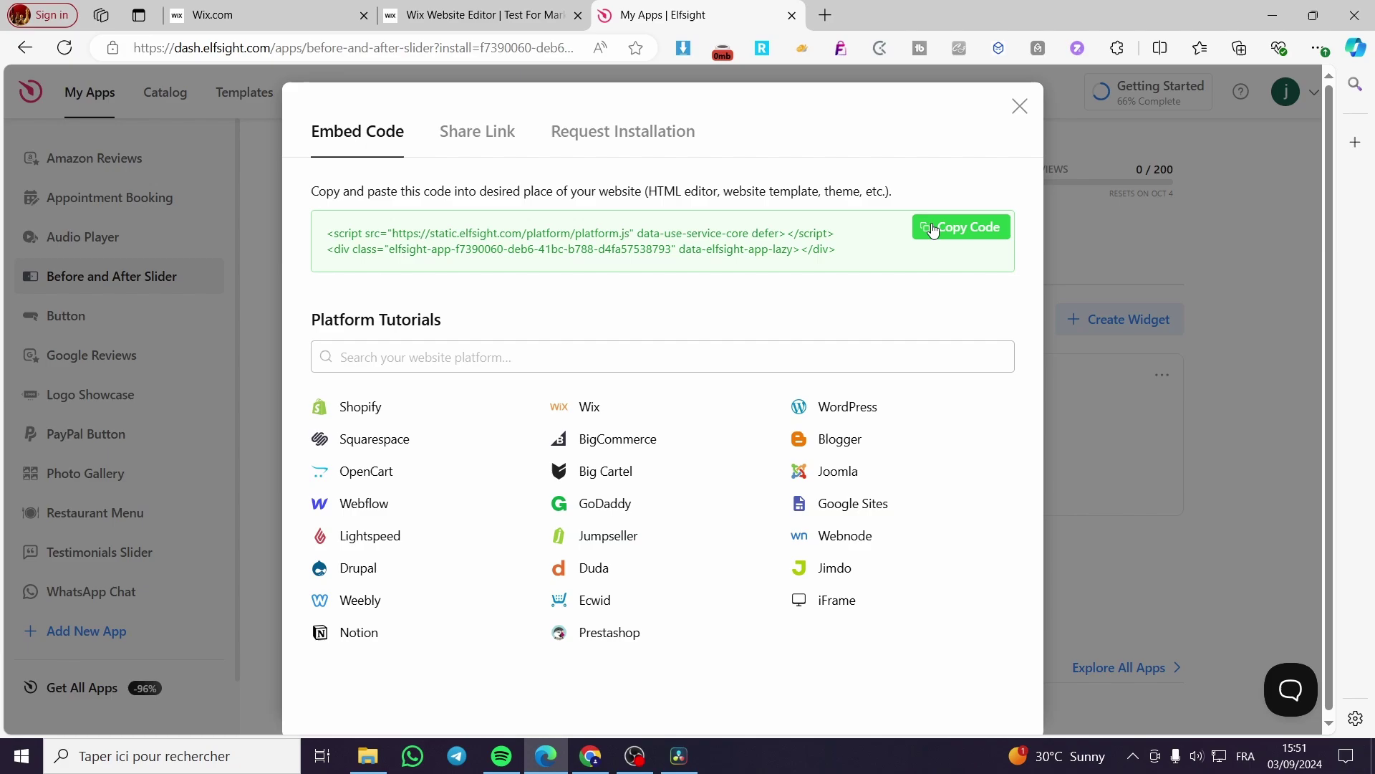
Copy the slider's embed code and return to the Wix website editor tab.
left_click(933, 230)
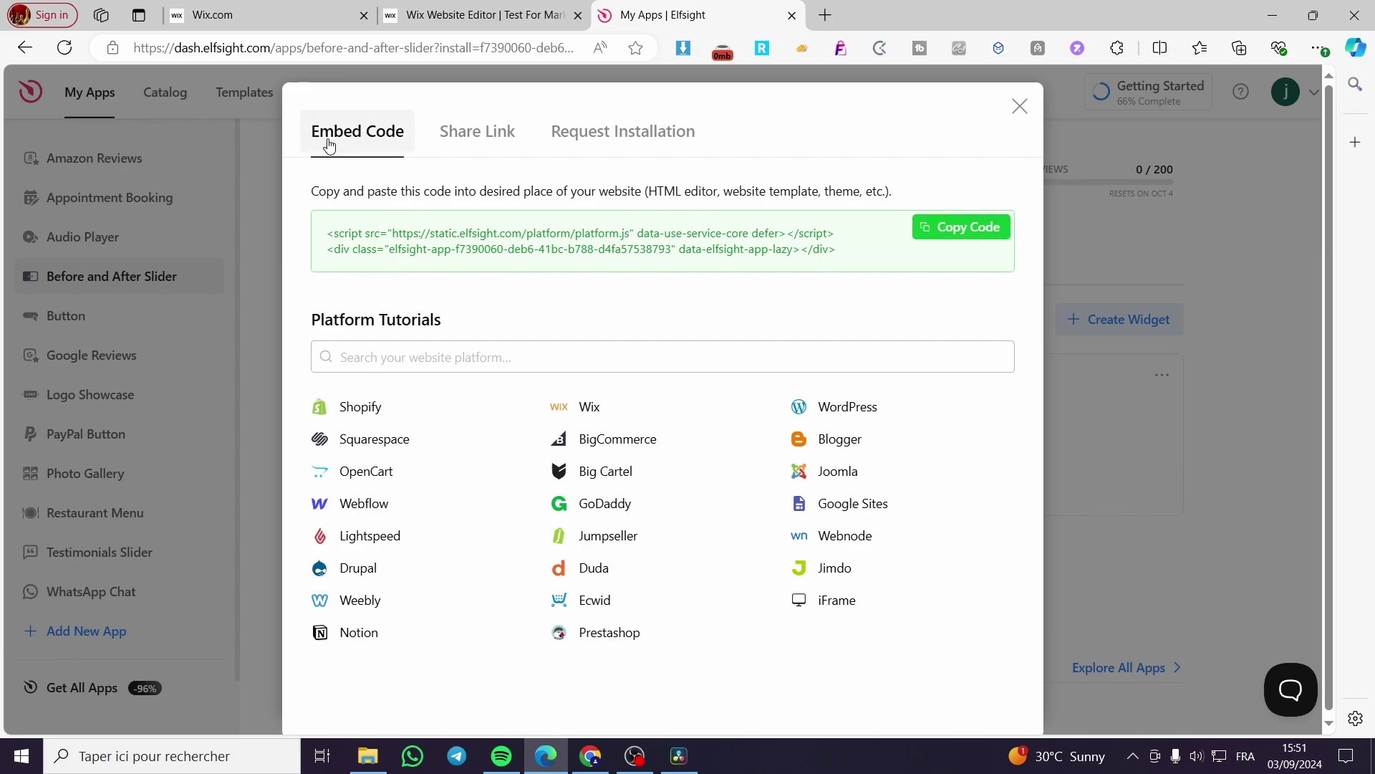
left_click(938, 231)
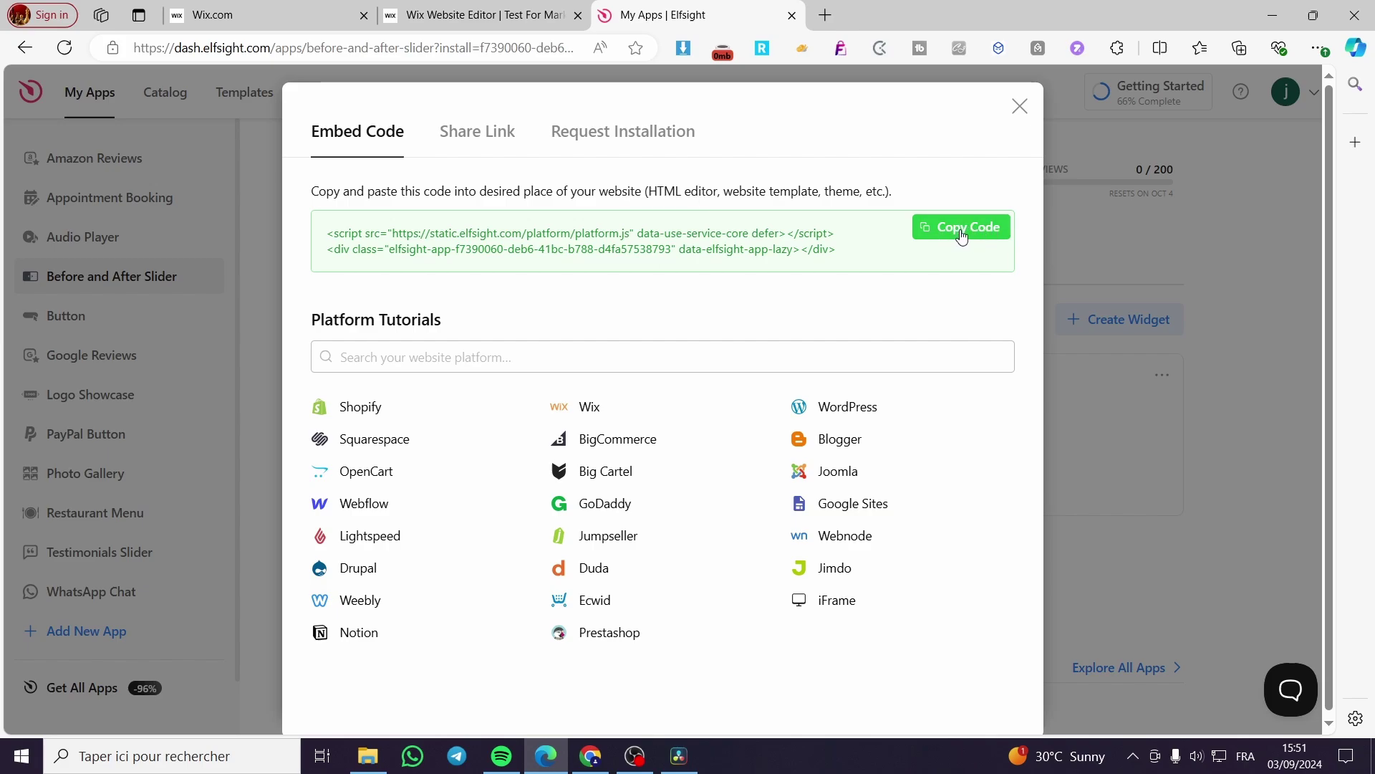
left_click(451, 8)
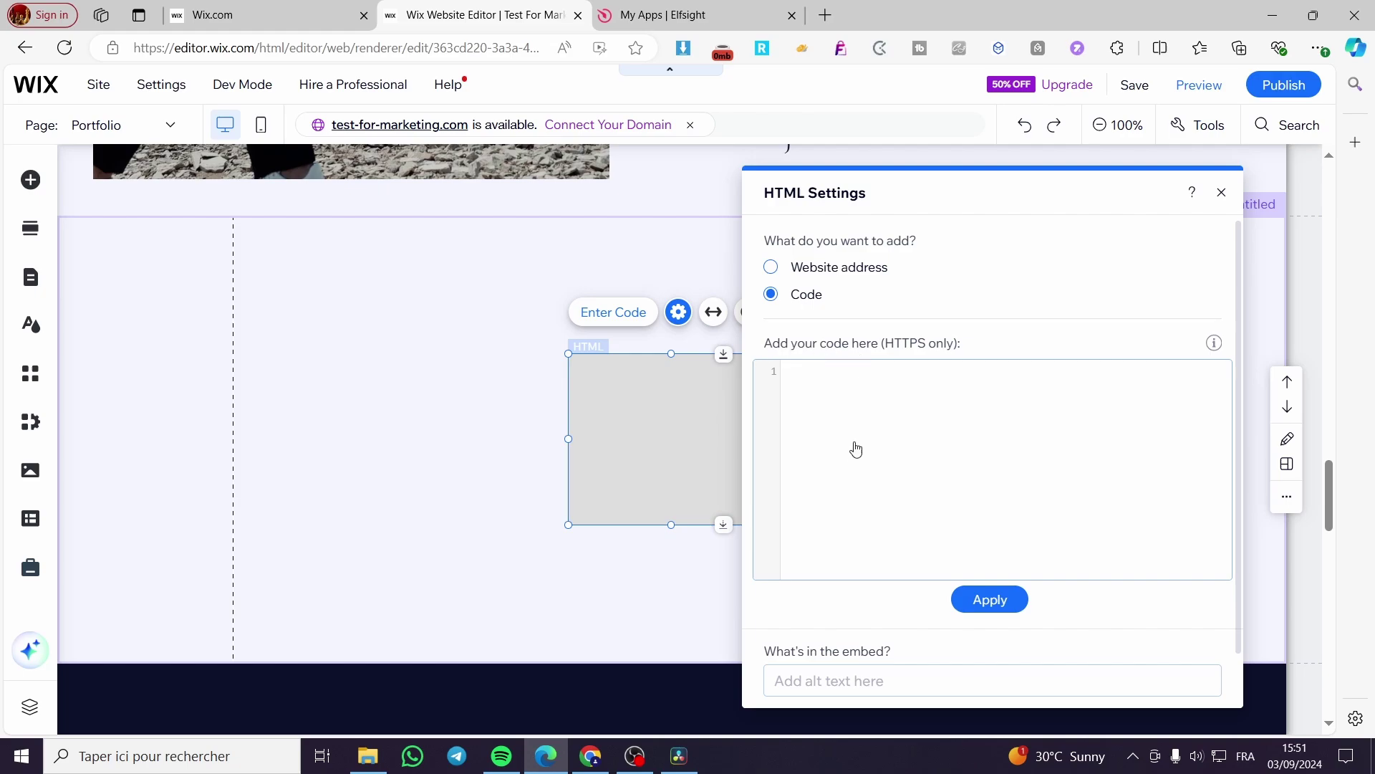
Paste the Elfsight embed code into the HTML element, apply it, and close HTML Settings.
key("ctrl+v")
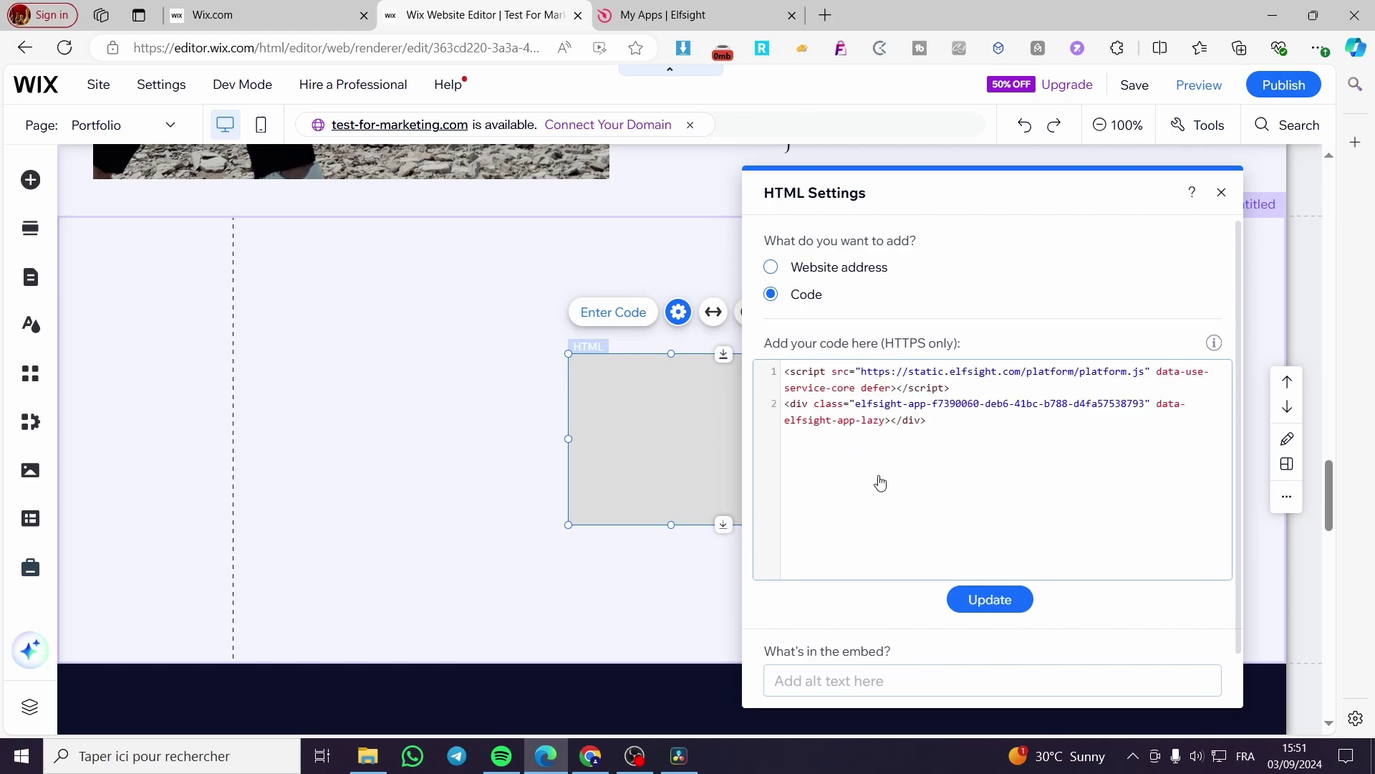
left_click(989, 602)
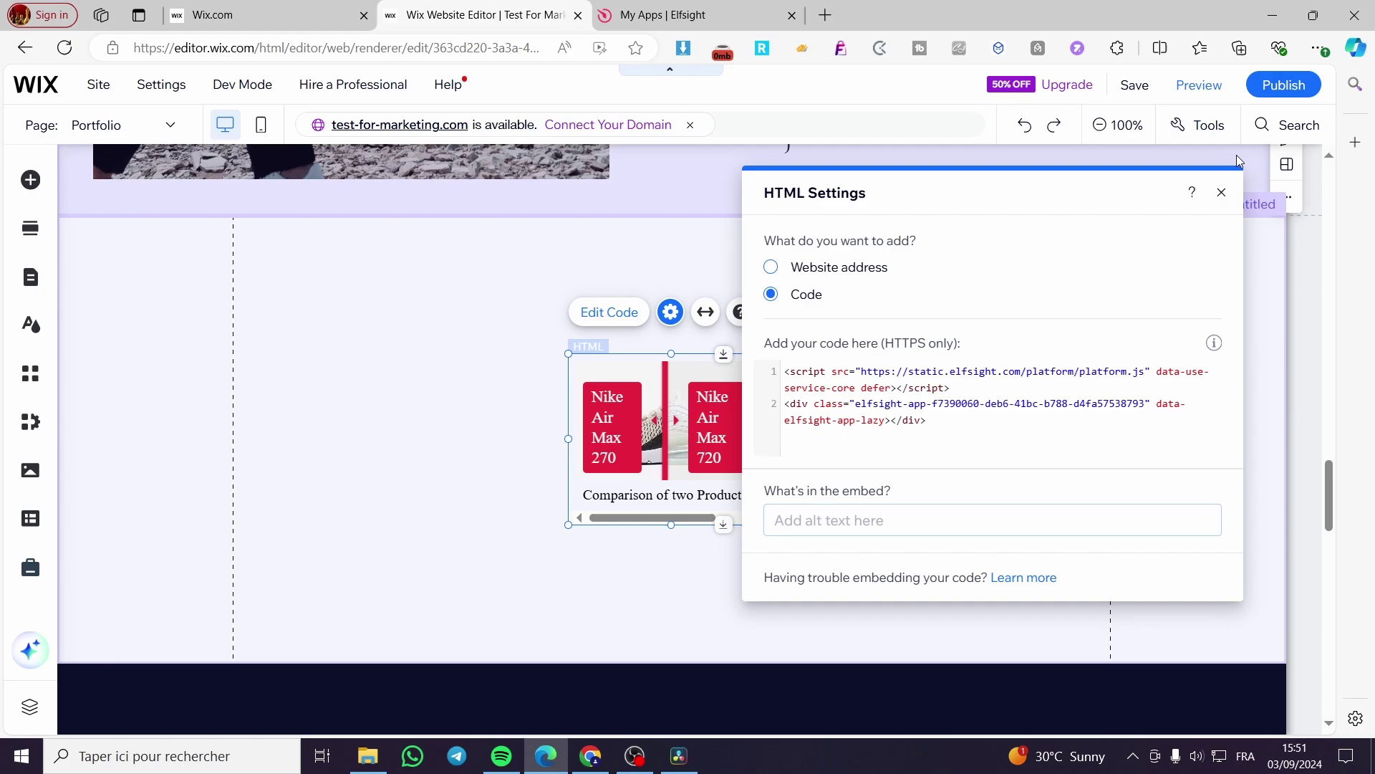
left_click(1221, 192)
Move the slider element to the section's left edge and resize it to about 980×490, then taller.
left_click_drag(775, 525, 1132, 574)
left_click_drag(910, 513, 547, 375)
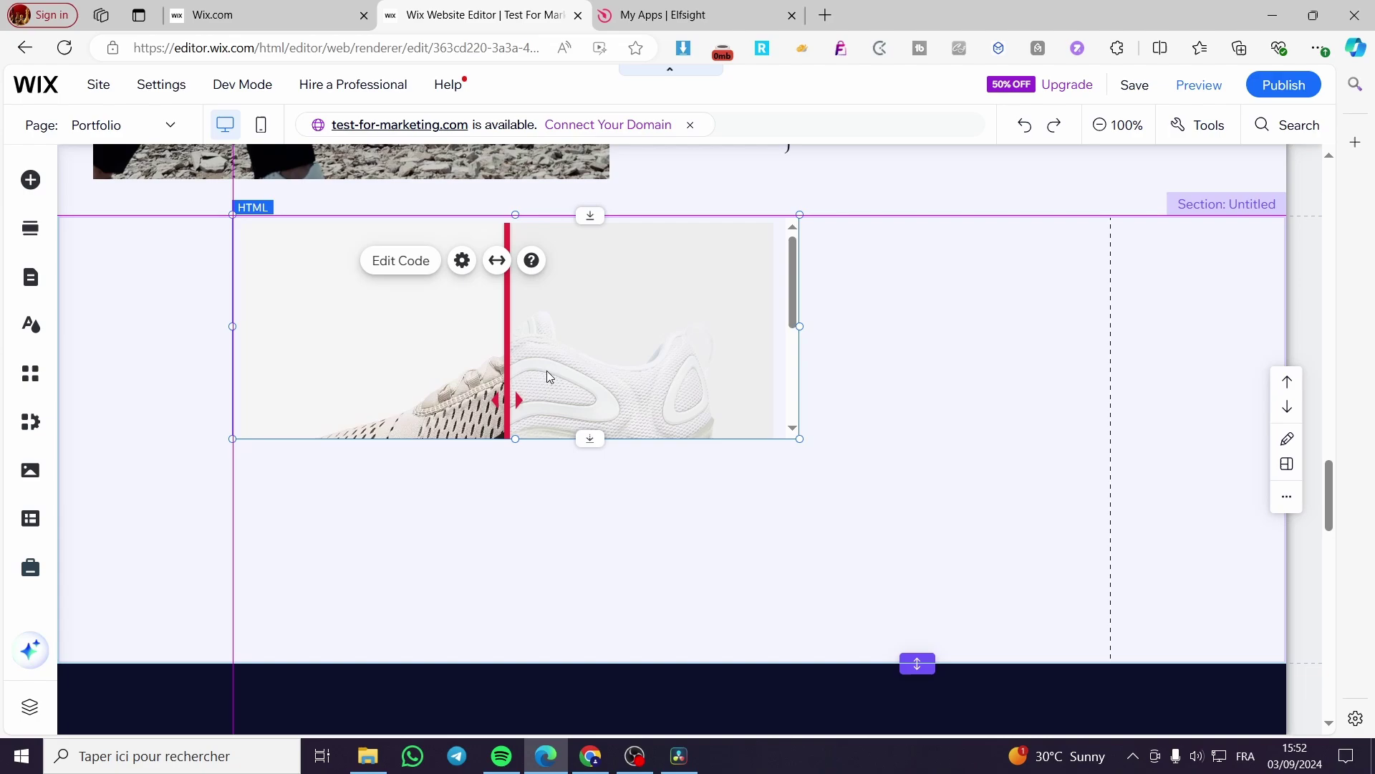
scroll(783, 332, "down", 2)
left_click_drag(799, 265, 1109, 483)
left_click_drag(671, 484, 664, 602)
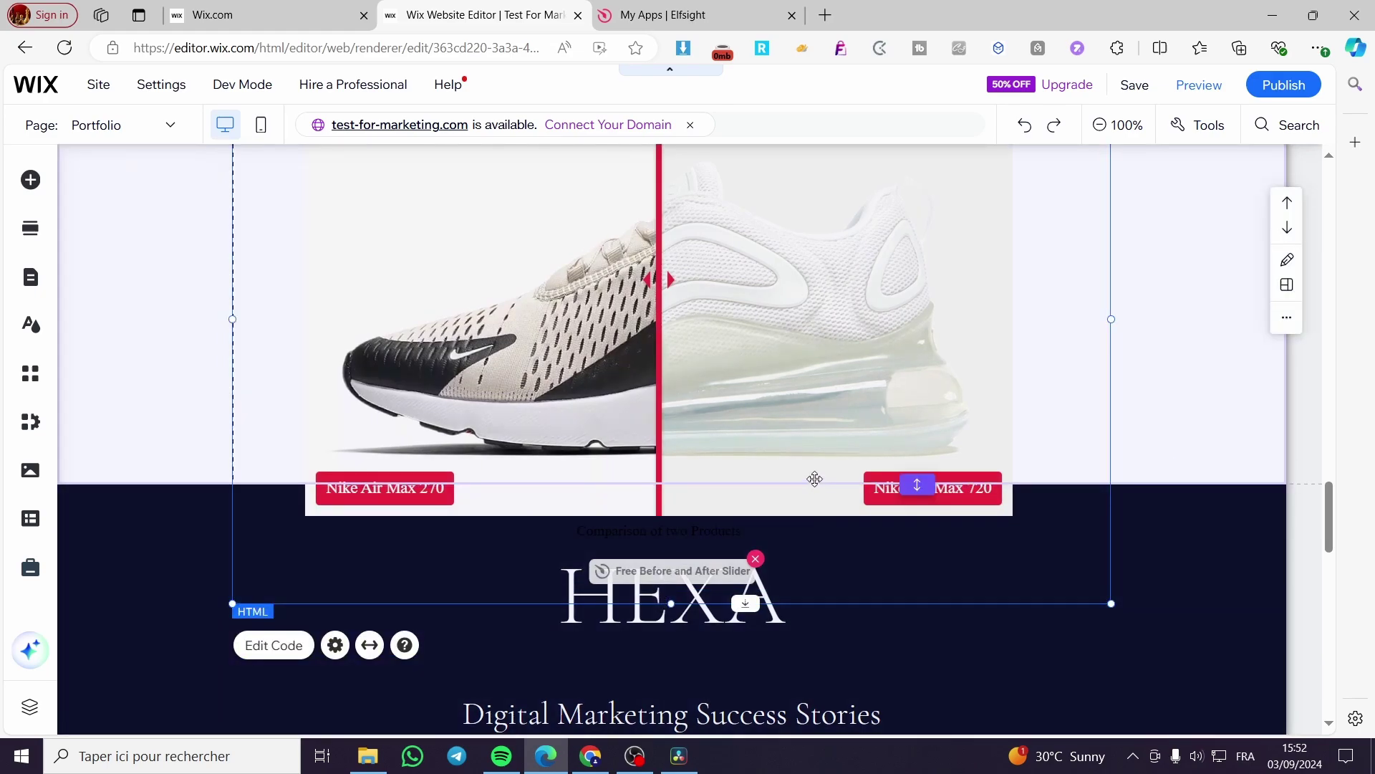
Extend the section downward so the whole sneaker comparison fits.
left_click_drag(916, 484, 899, 618)
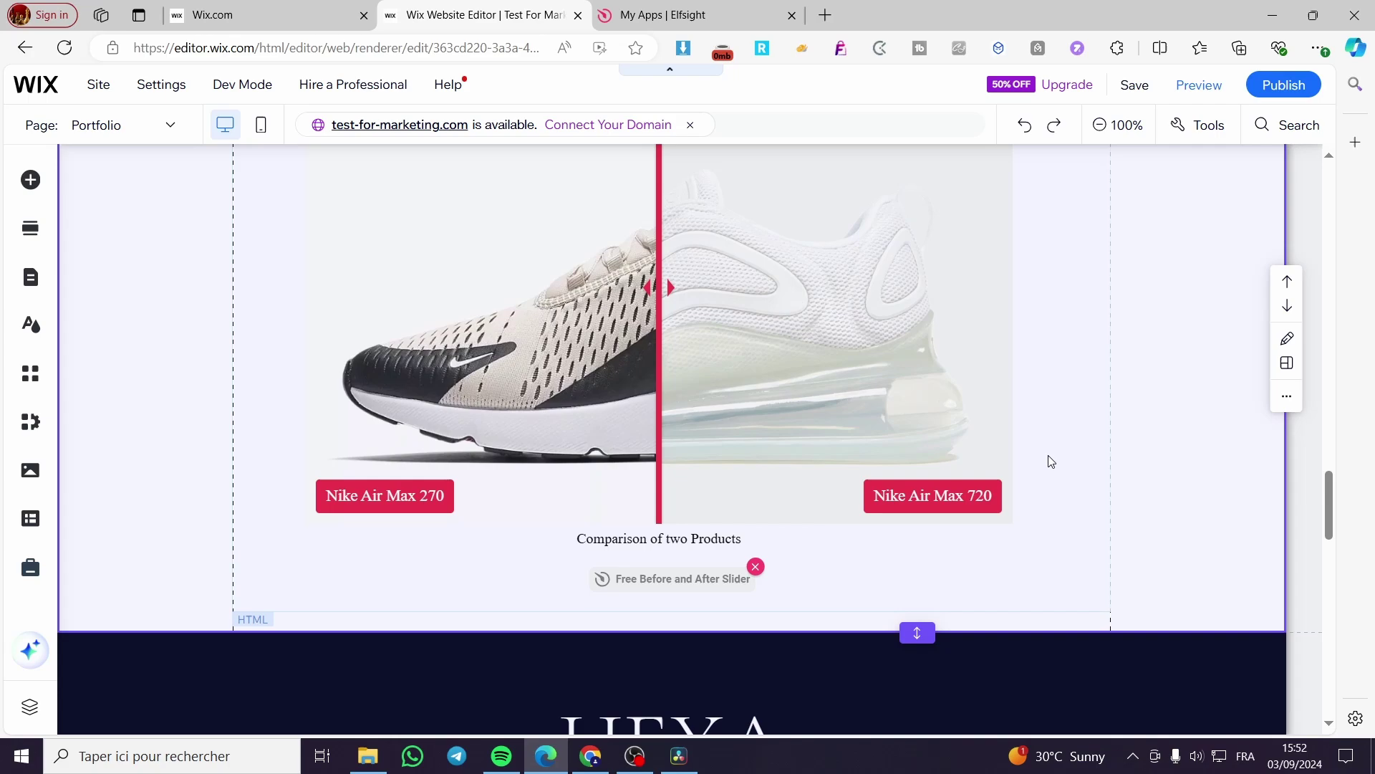
scroll(1060, 466, "up", 4)
scroll(1078, 475, "down", 4)
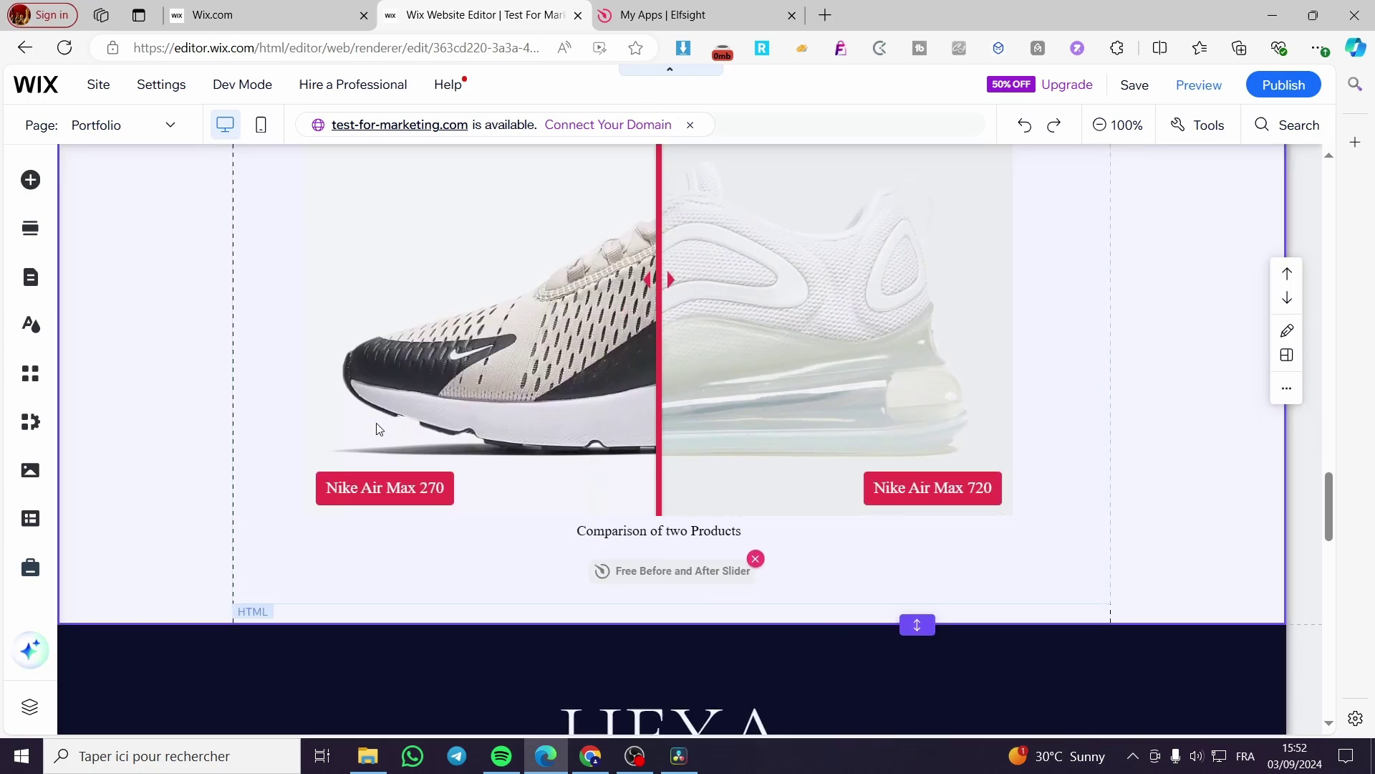